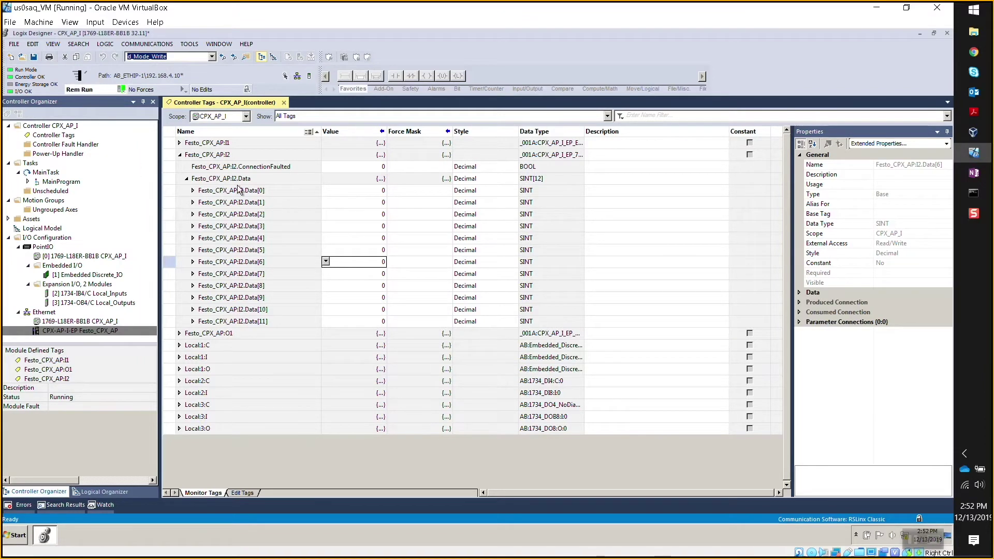
In Chrome, show the Assembly View for input assembly 100, module 2's inputs 0–7.
click(975, 51)
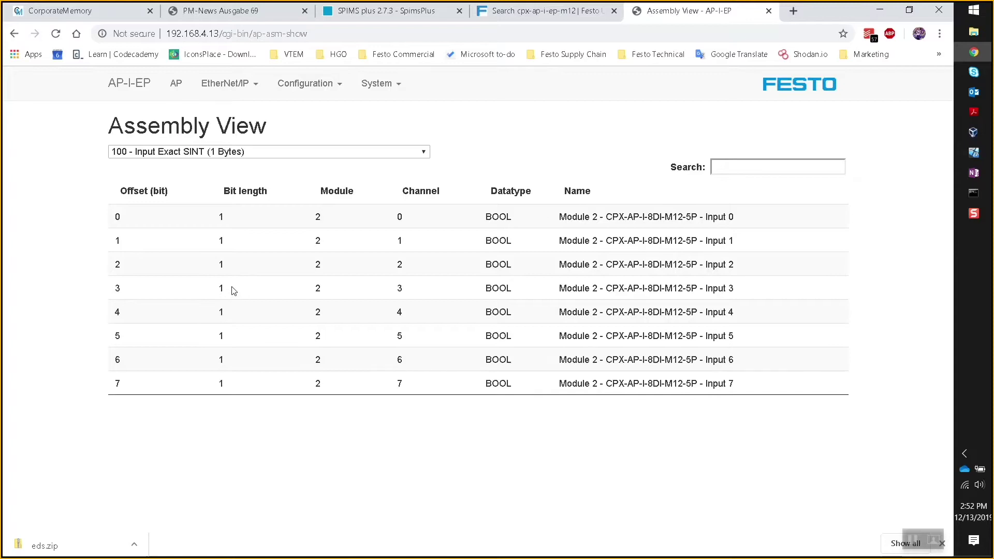
click(253, 85)
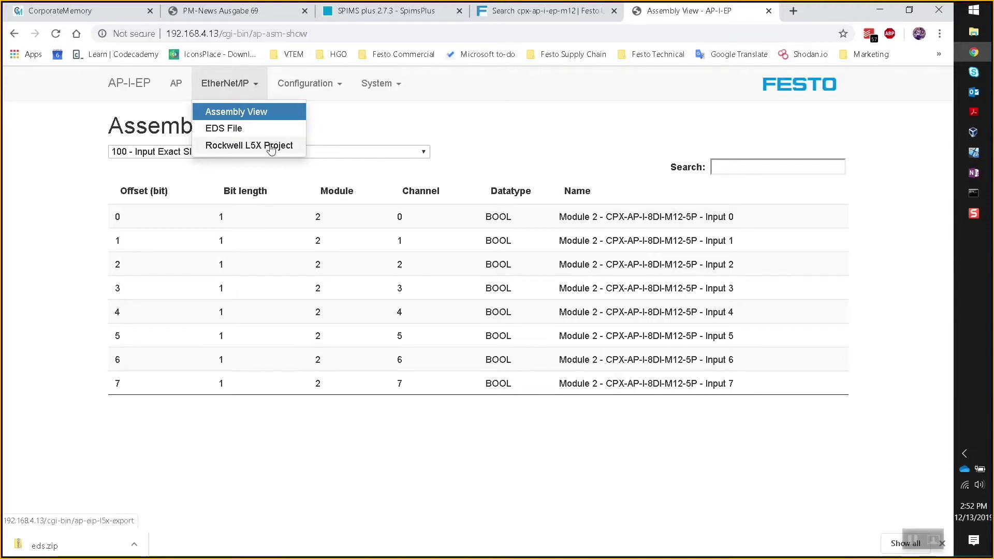
click(517, 146)
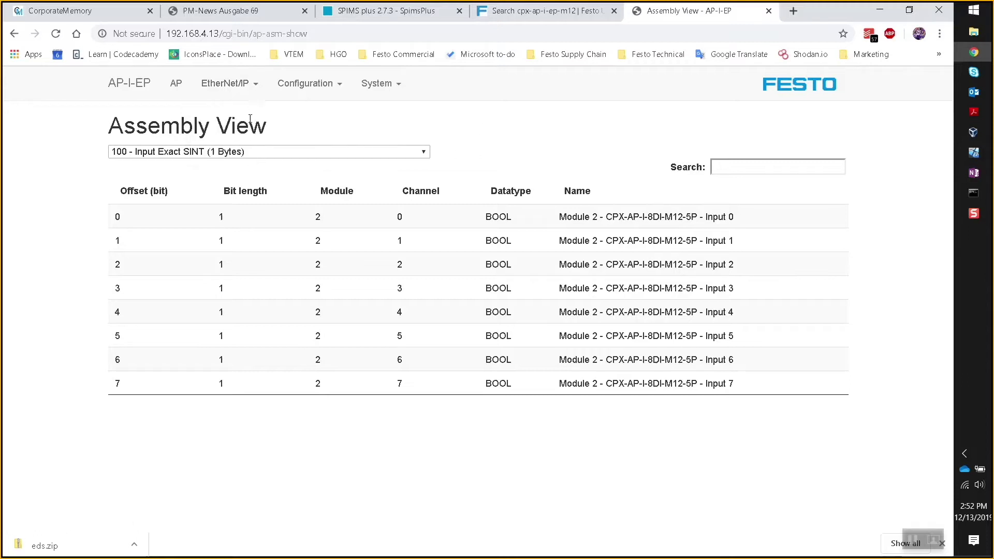
On the Terminal page, set slot 3 VAEM-L1-S-12-AP's behaviour in fail state to Hold last state.
click(176, 90)
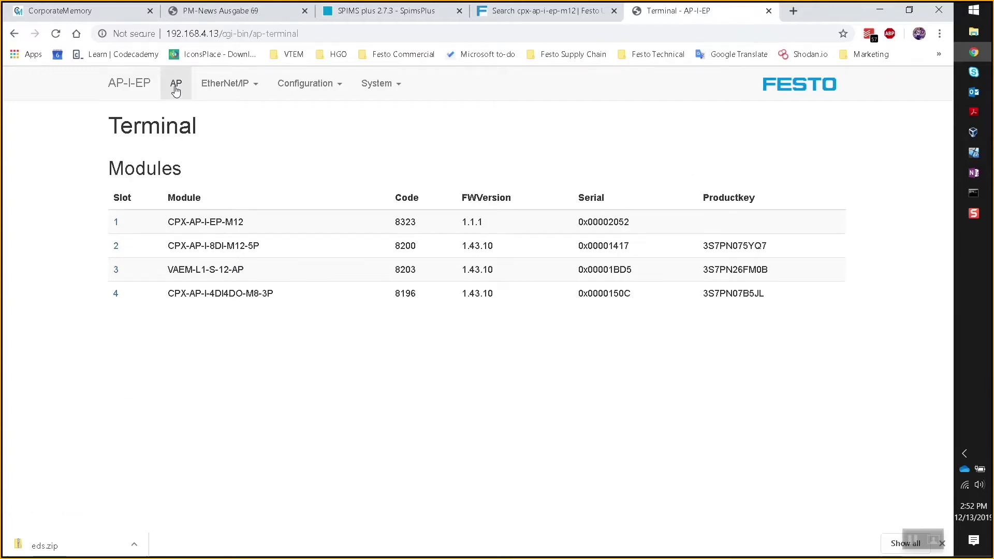
drag(296, 293, 157, 297)
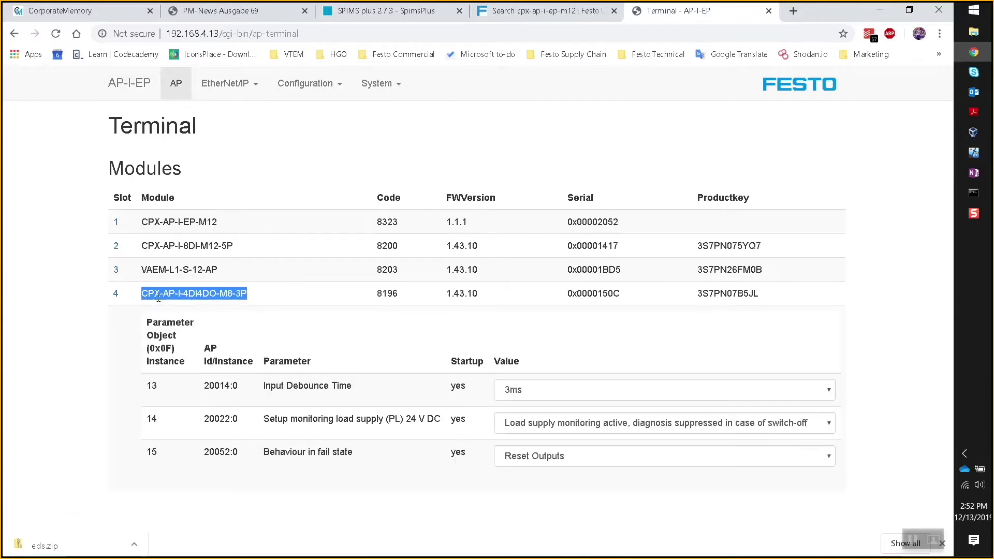
click(127, 296)
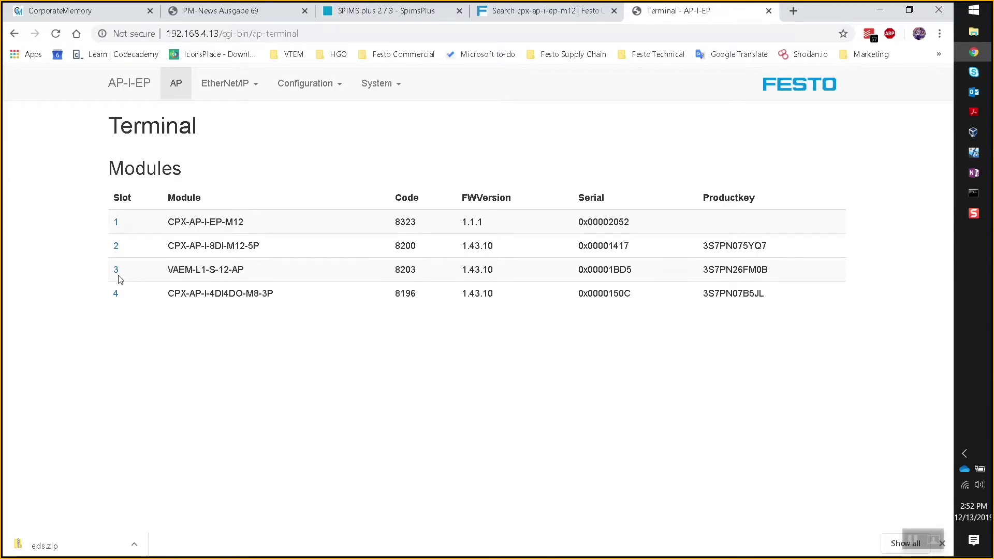
click(115, 271)
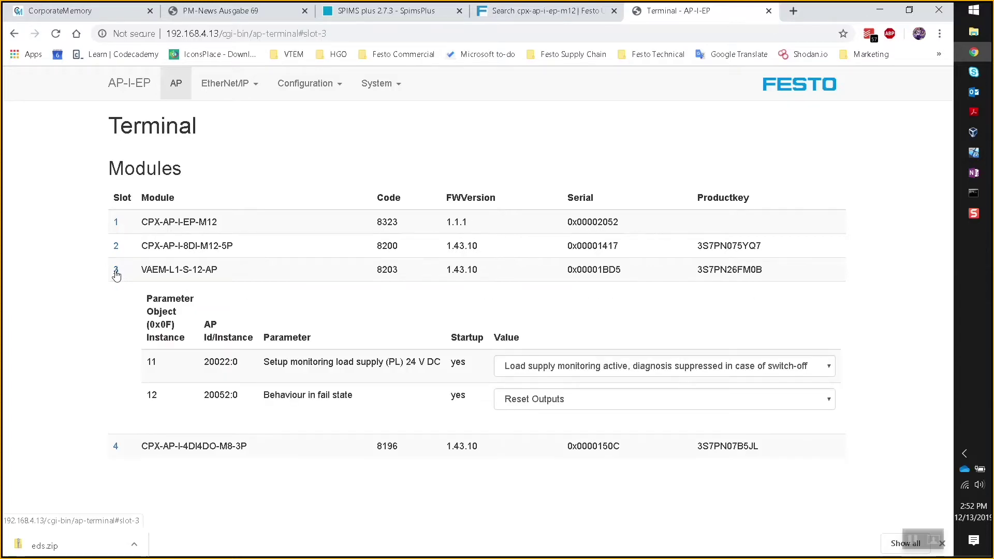
click(536, 404)
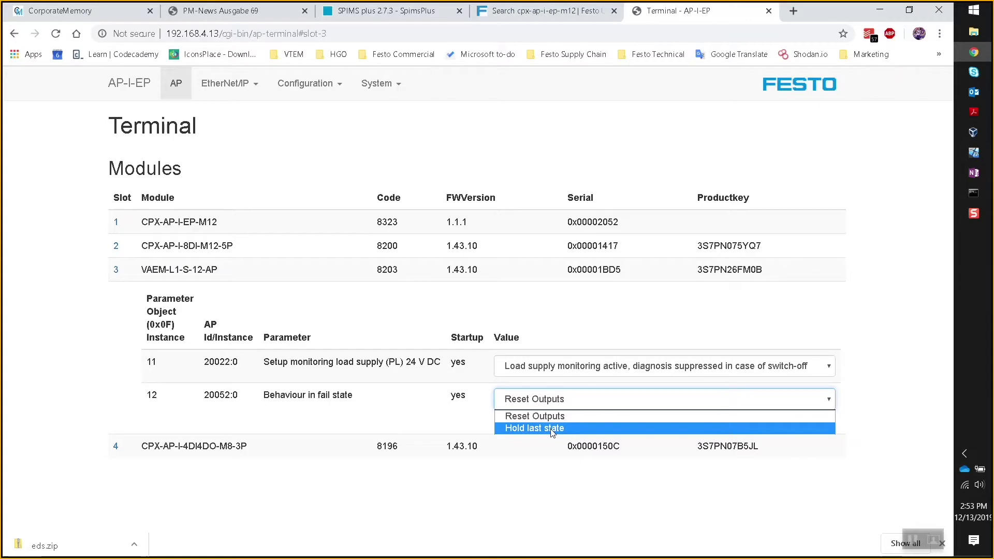
click(552, 428)
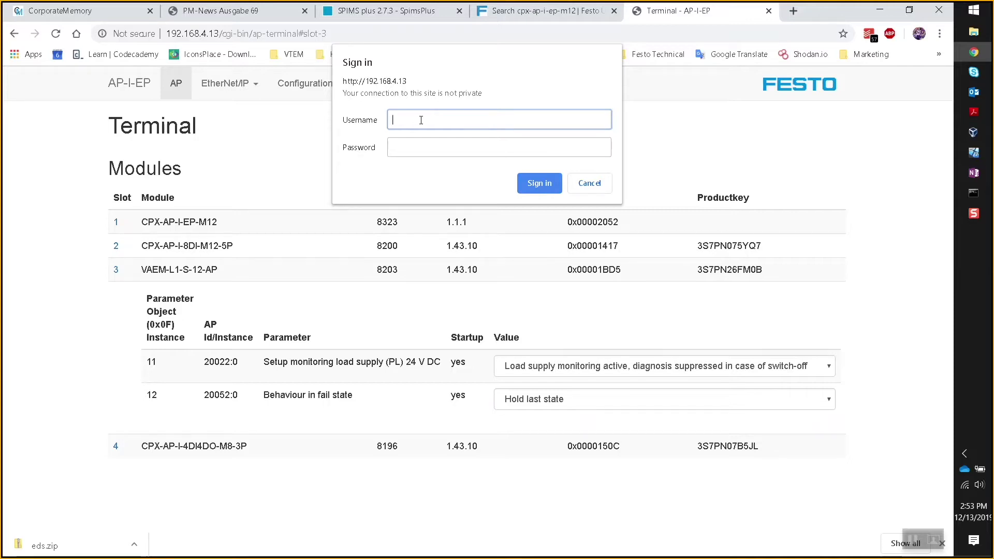
Sign in with the device username and password to write slot 3's fail-state change.
text(admin)
click(423, 144)
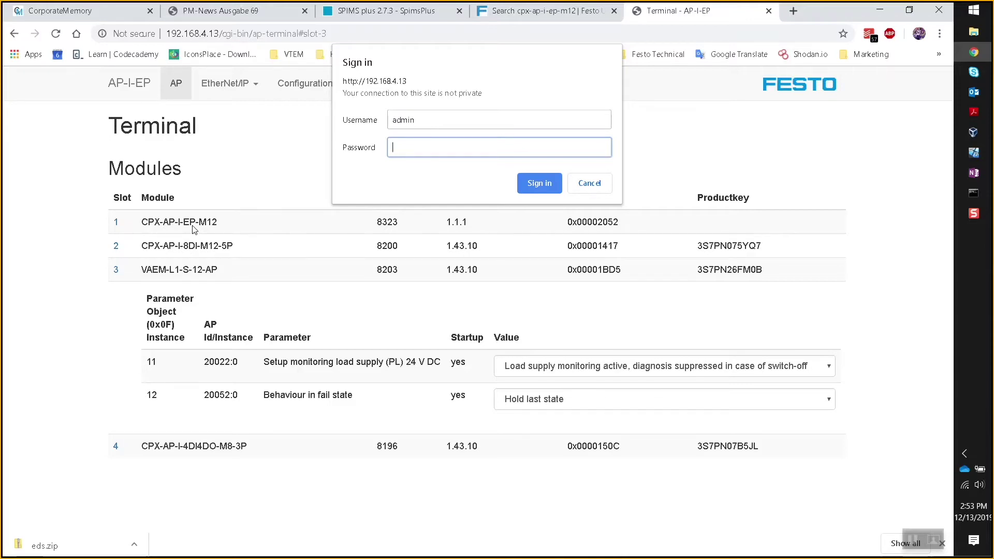
text(admin123456)
click(534, 192)
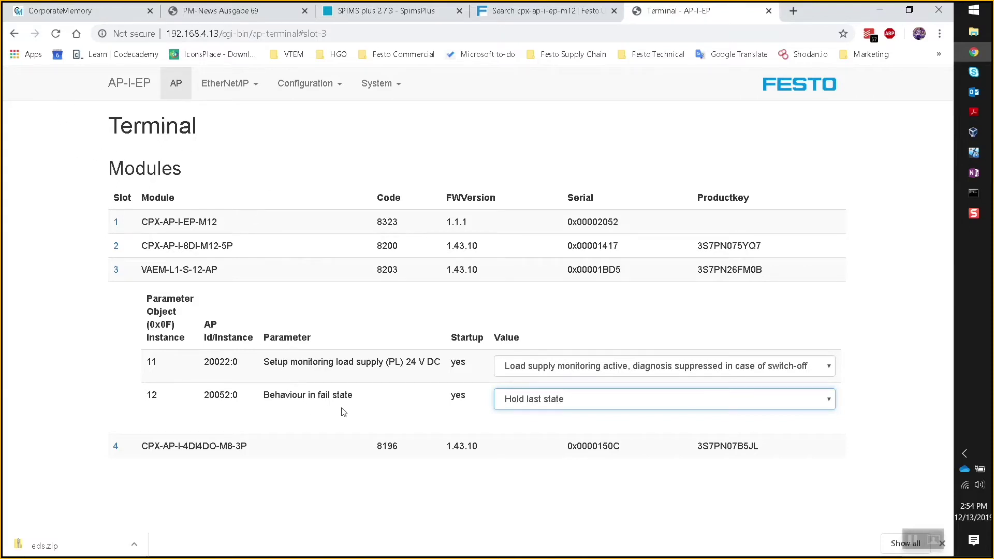
Set slot 4 CPX-AP-I-4DI4DO-M8-3P's behaviour in fail state to Hold last state.
click(116, 447)
scroll(432, 443, down, 2)
click(534, 482)
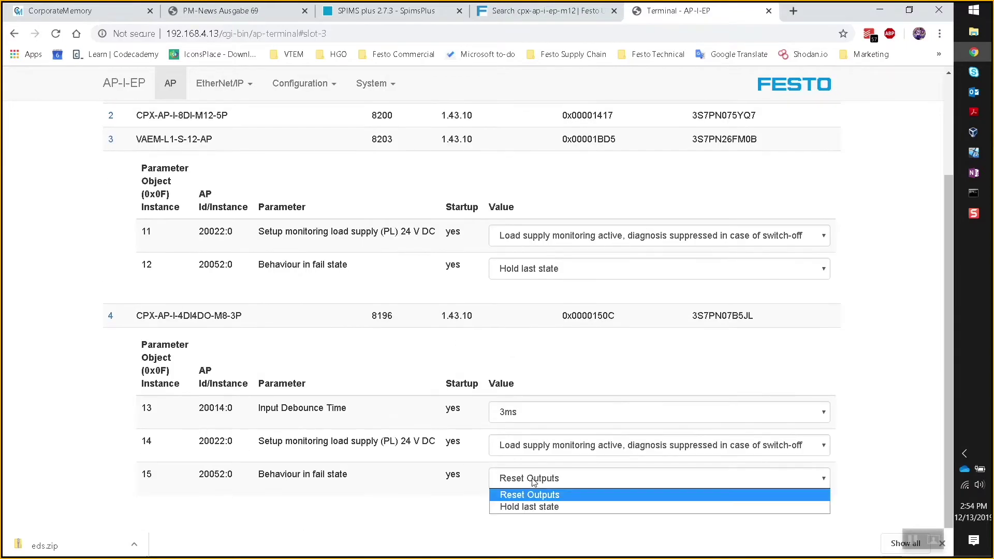
click(534, 507)
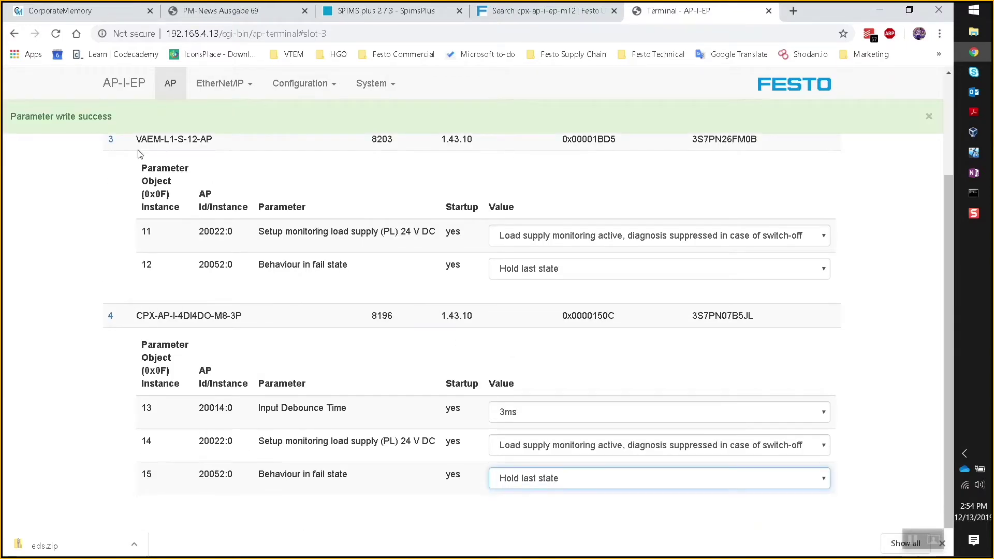
click(100, 242)
scroll(122, 250, up, 3)
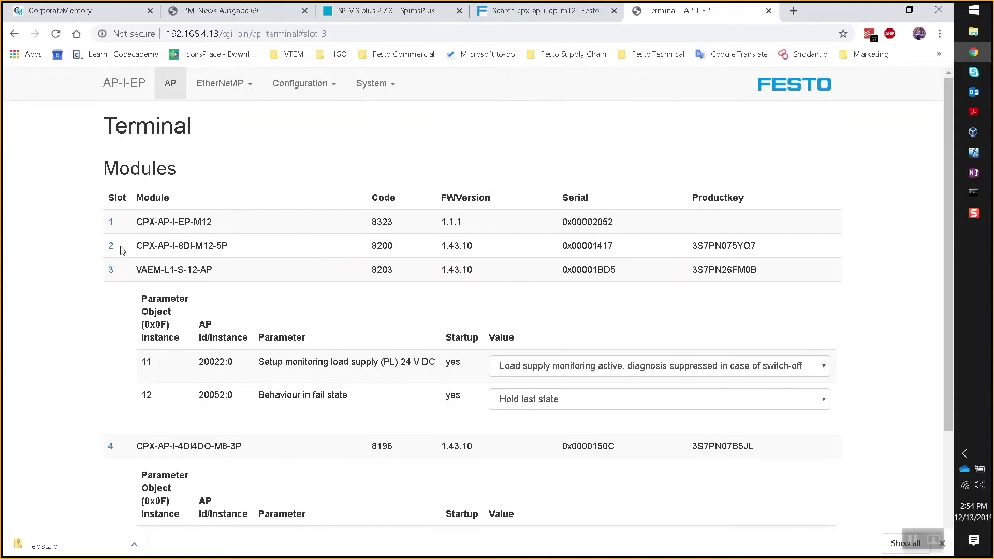
scroll(122, 248, down, 3)
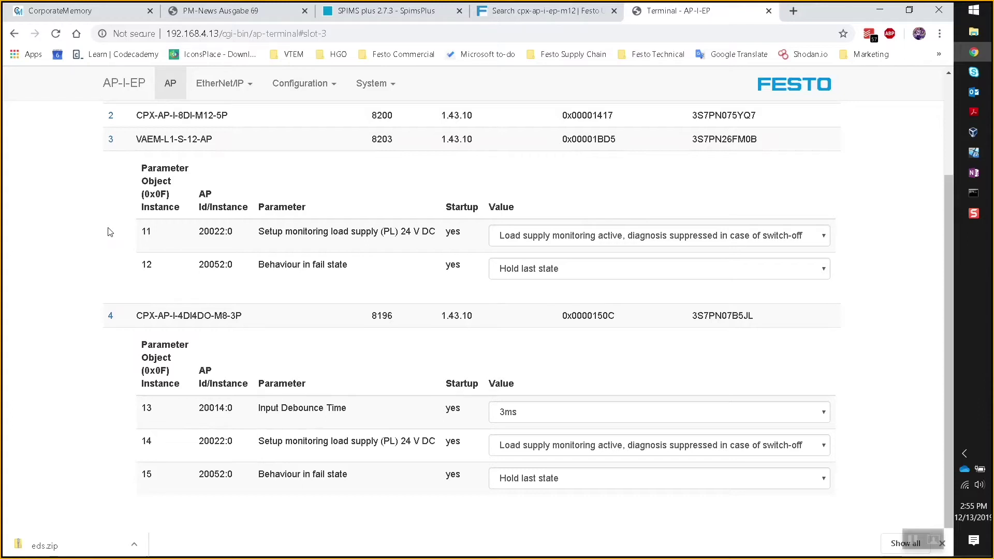
scroll(110, 232, up, 3)
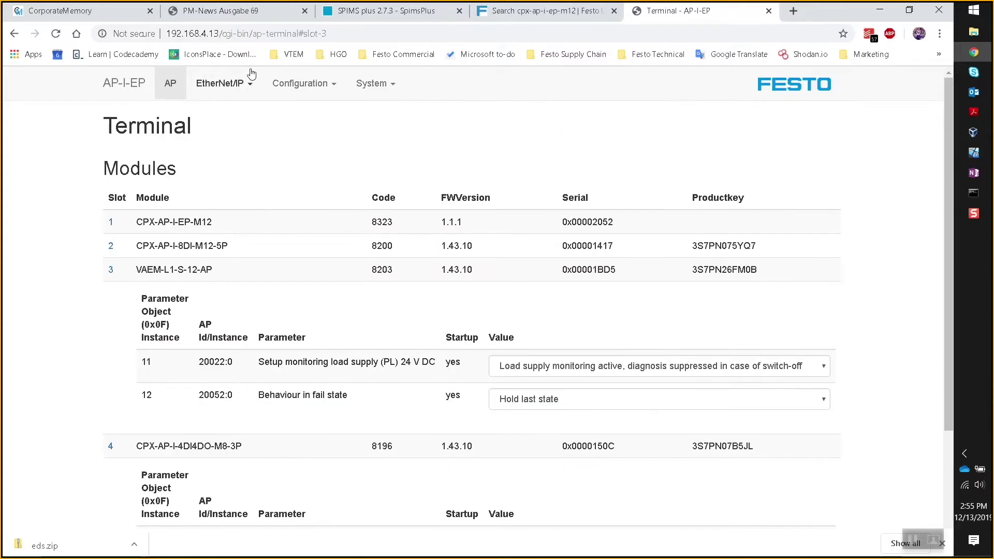
On the Rockwell L5X Project page, rename the module from ap_i_ep to Test01.
click(249, 85)
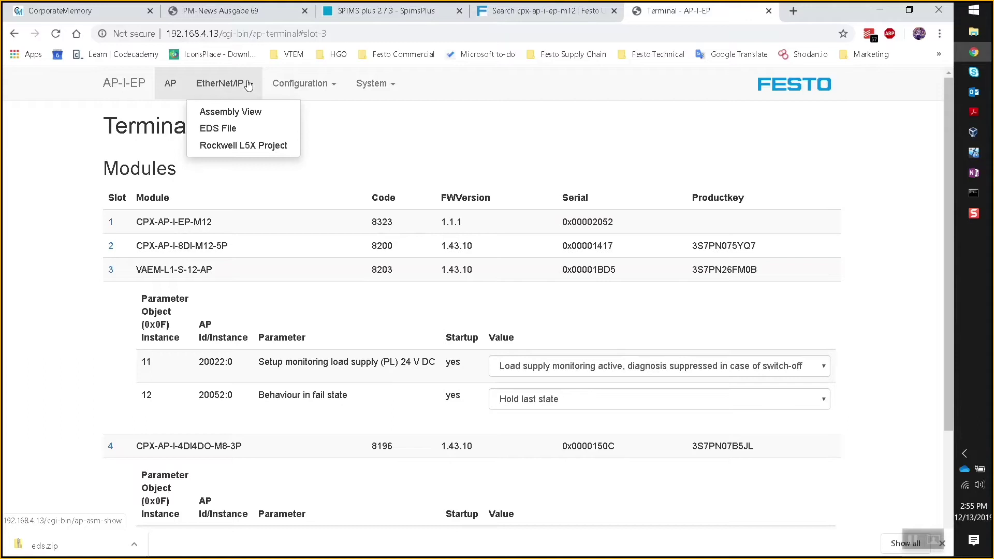
click(260, 150)
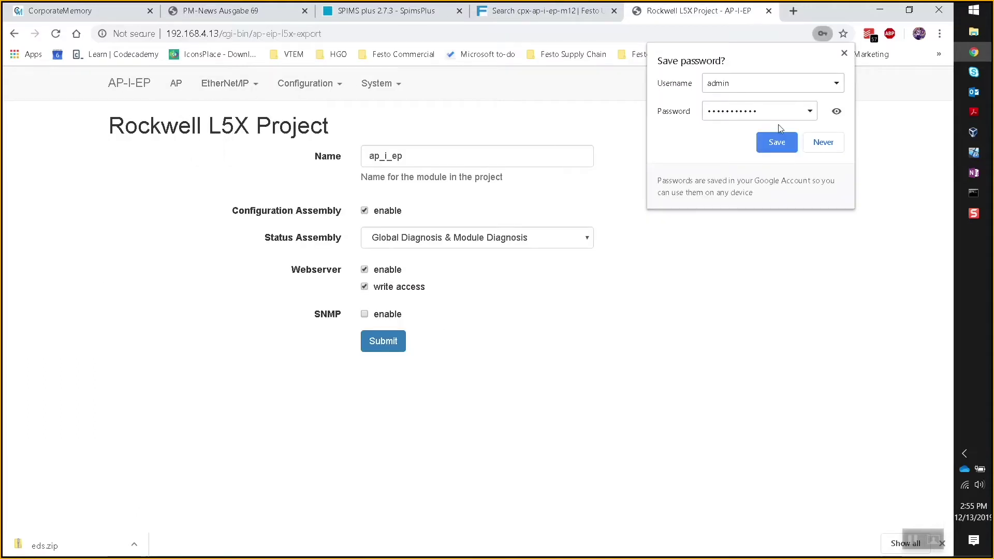
click(844, 53)
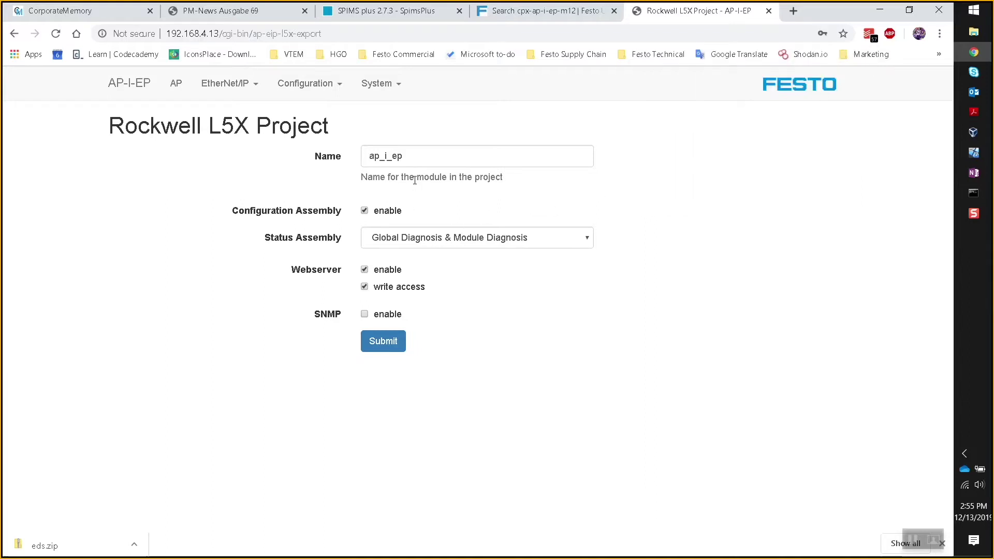
drag(420, 158, 337, 155)
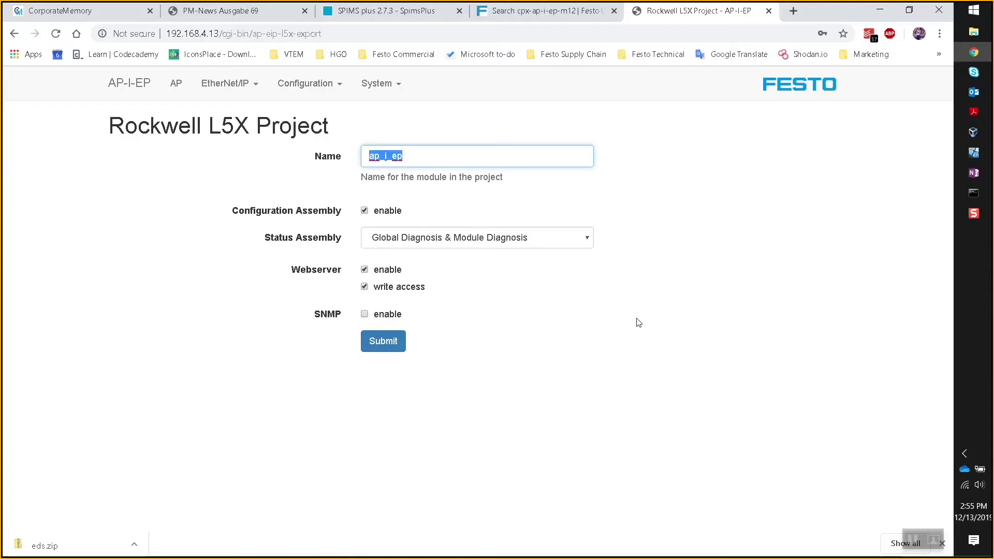
text(tEST)
key(BackSpace)
key(BackSpace)
key(BackSpace)
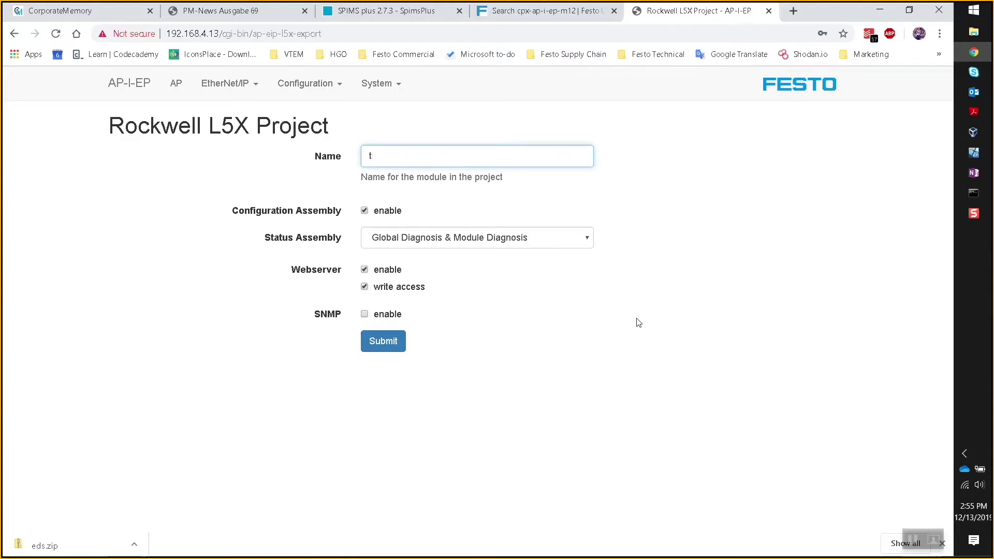
text(Test01)
Keep Global Diagnosis & Module Diagnosis as status assembly, submit, and download the L5X.
click(583, 239)
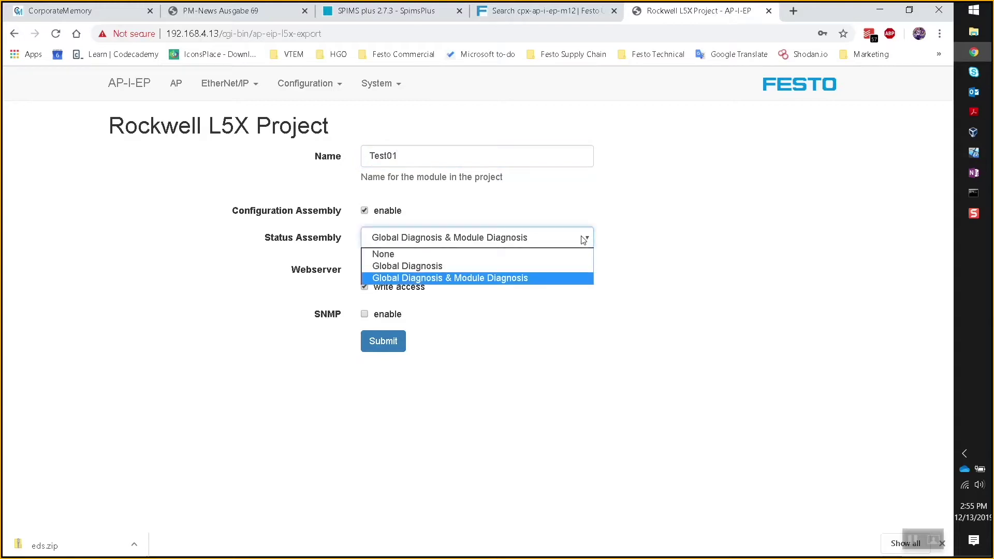
click(584, 239)
click(583, 238)
click(584, 238)
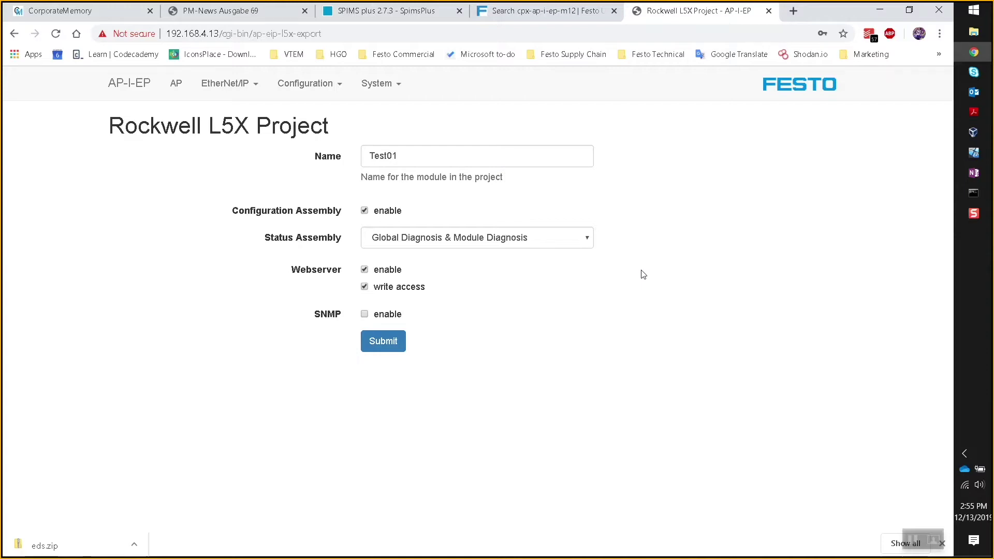
click(389, 351)
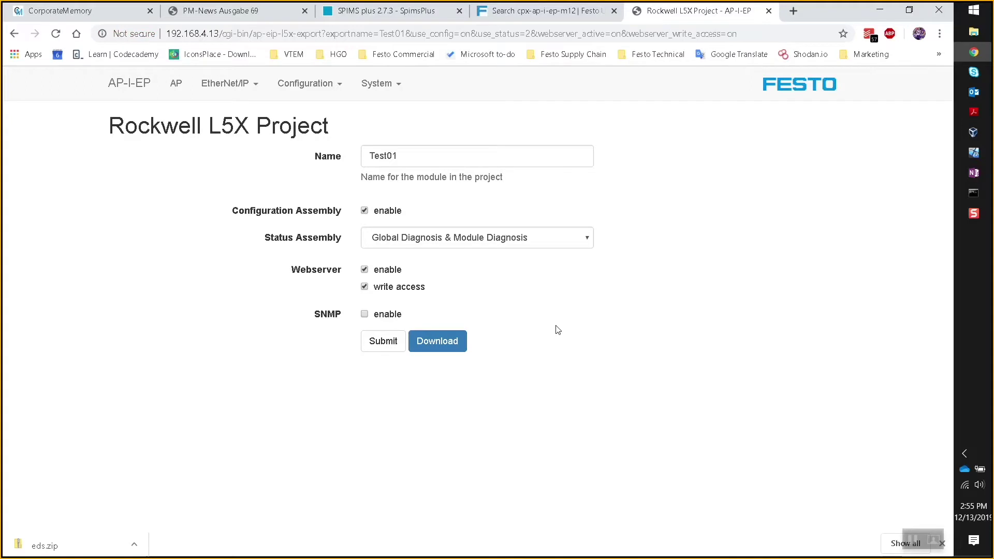
click(436, 344)
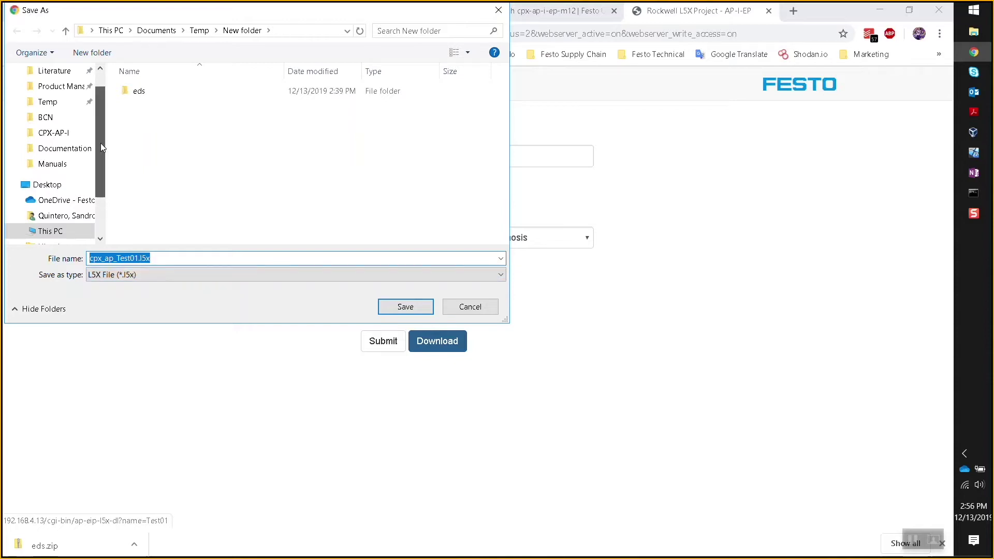
Save cpx_ap_Test01.l5x into Documents\Virtual Machine Shared.
scroll(100, 142, up, 2)
click(57, 91)
scroll(207, 150, down, 10)
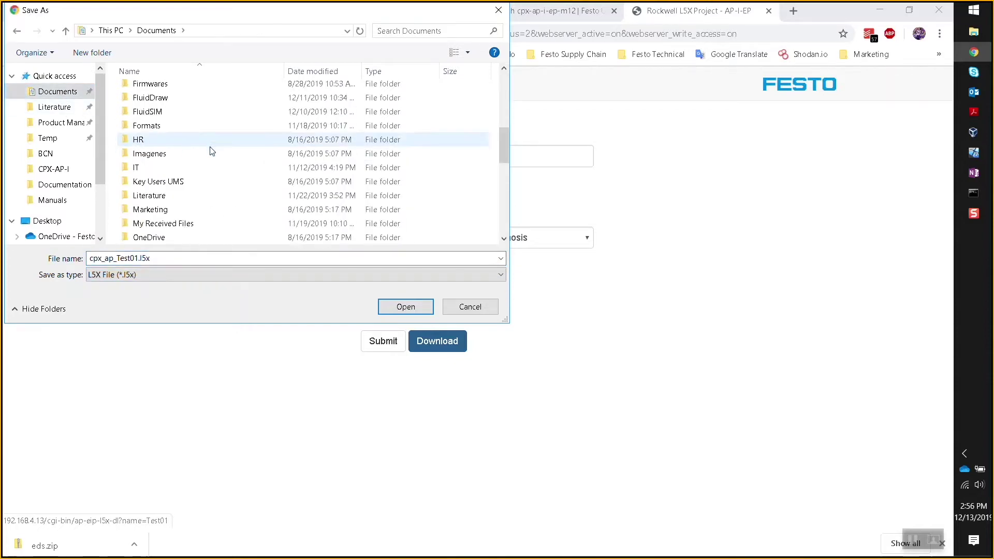
scroll(185, 197, down, 3)
double_click(195, 222)
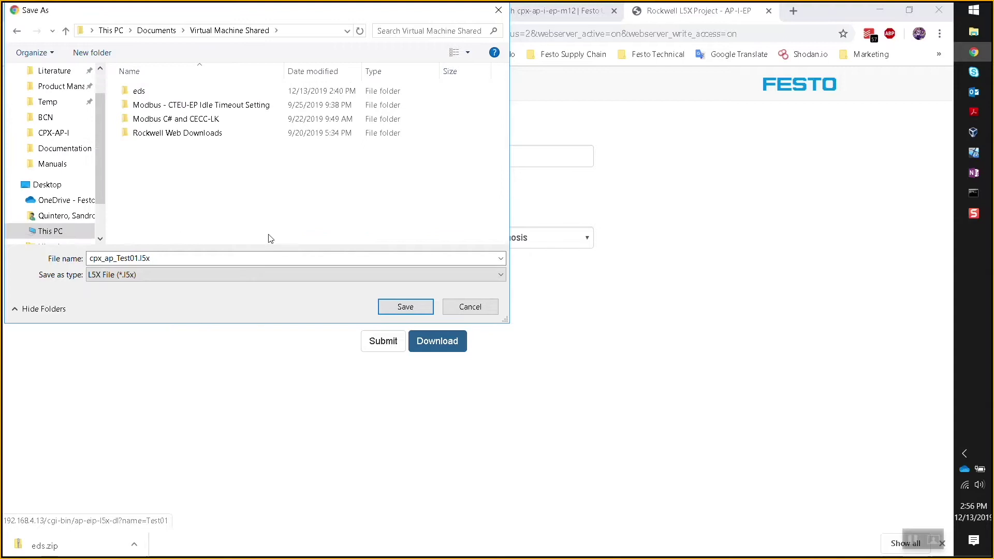
click(405, 307)
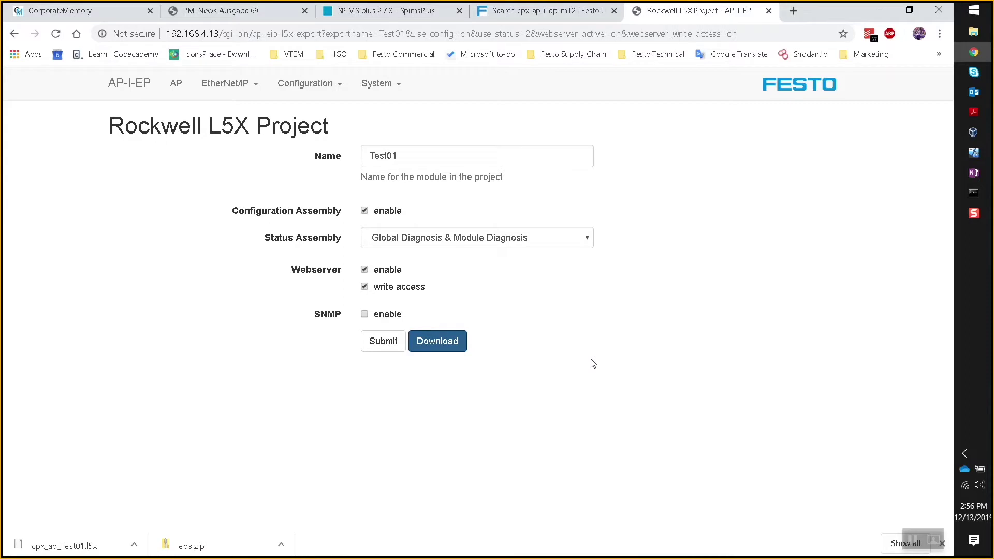
In Logix Designer, take the controller offline and save the project.
click(973, 152)
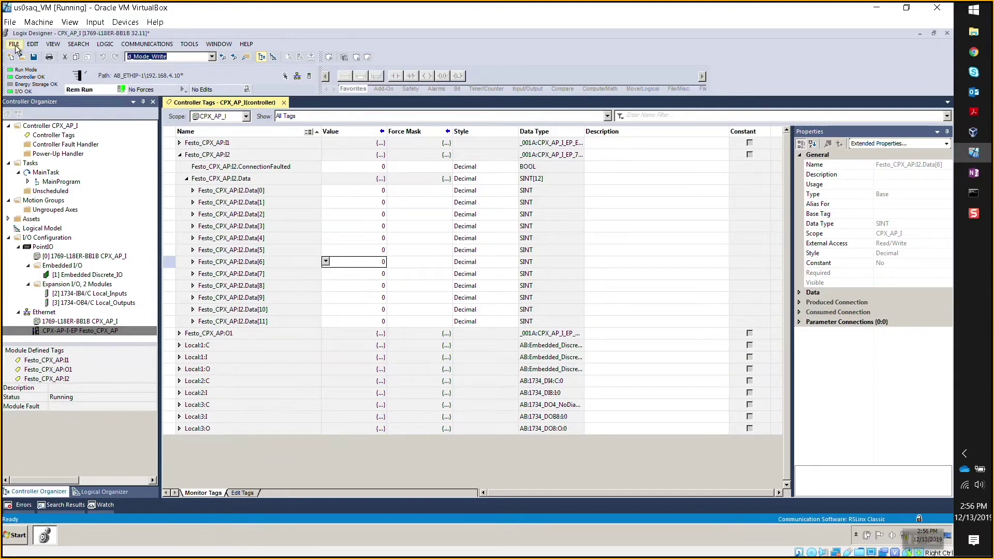
click(122, 90)
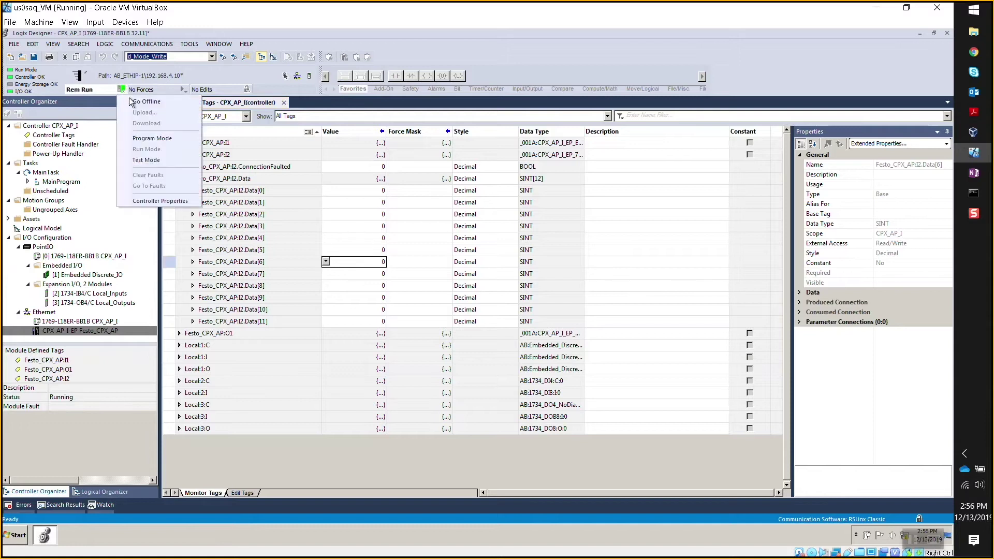
click(131, 102)
key(ctrl+s)
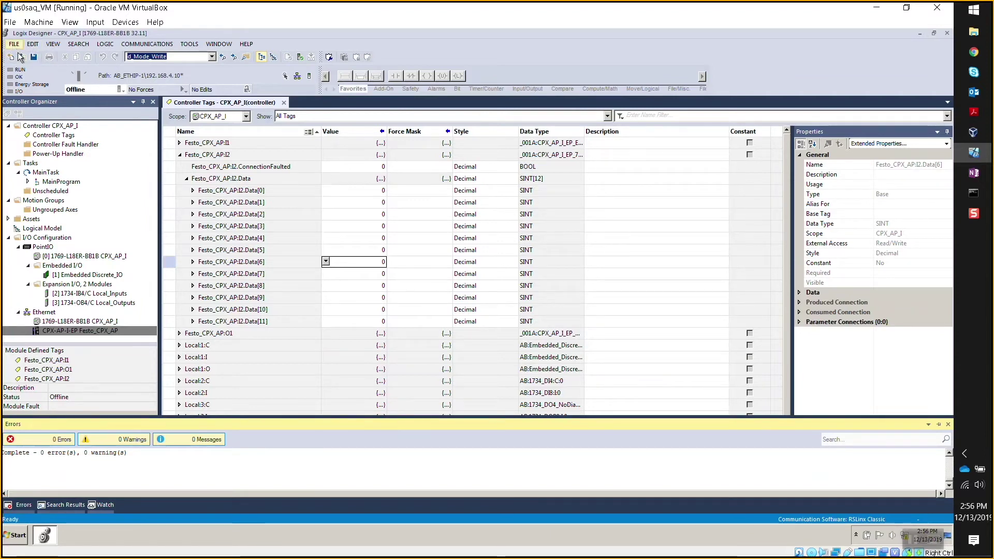
Locate cpx_ap_Test01.l5x in the Open dialog, cancel without opening, and bring up the Start menu.
click(21, 57)
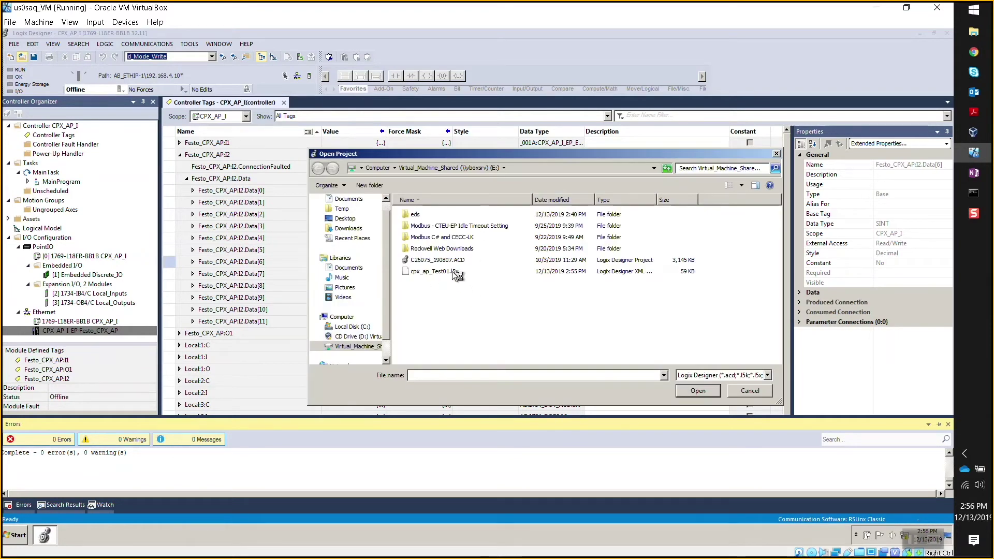
click(452, 272)
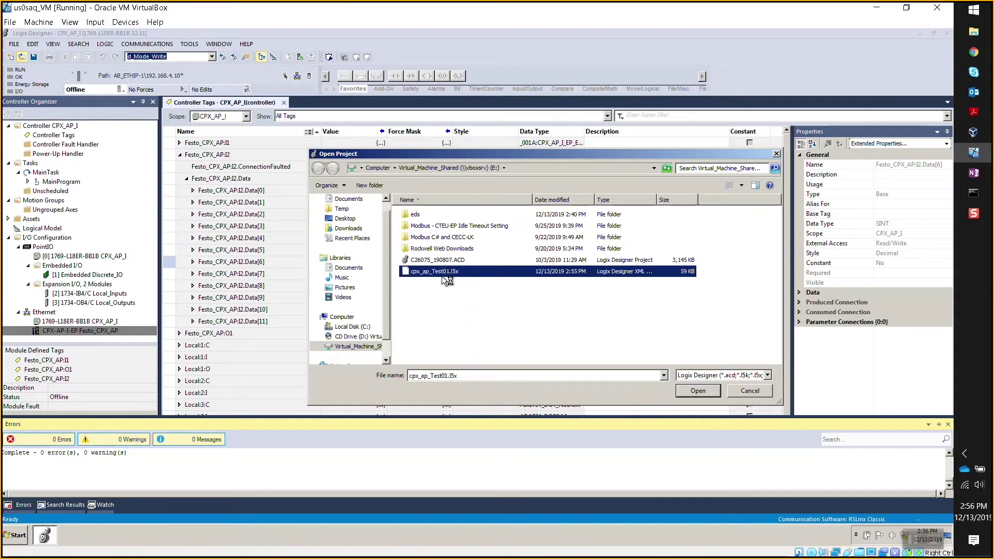
click(769, 392)
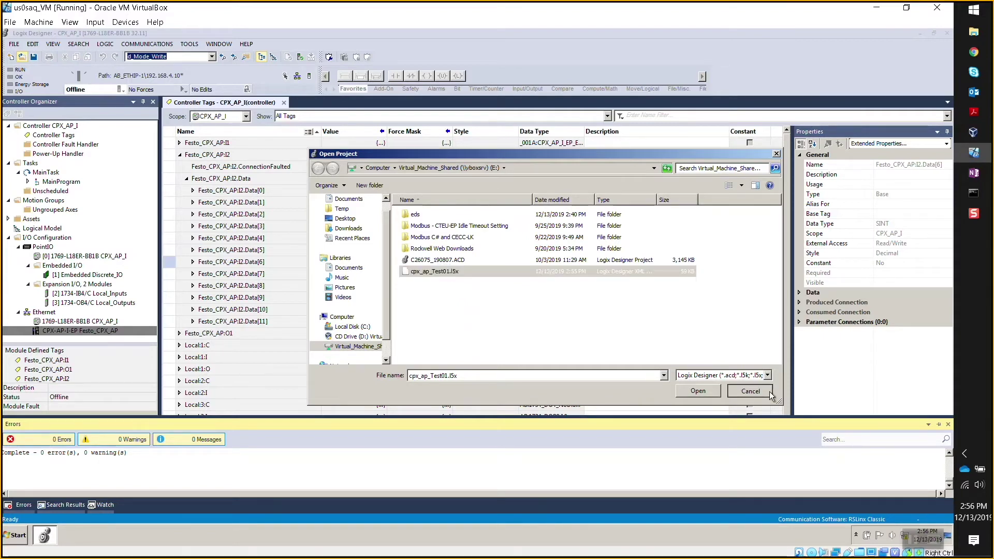
click(29, 540)
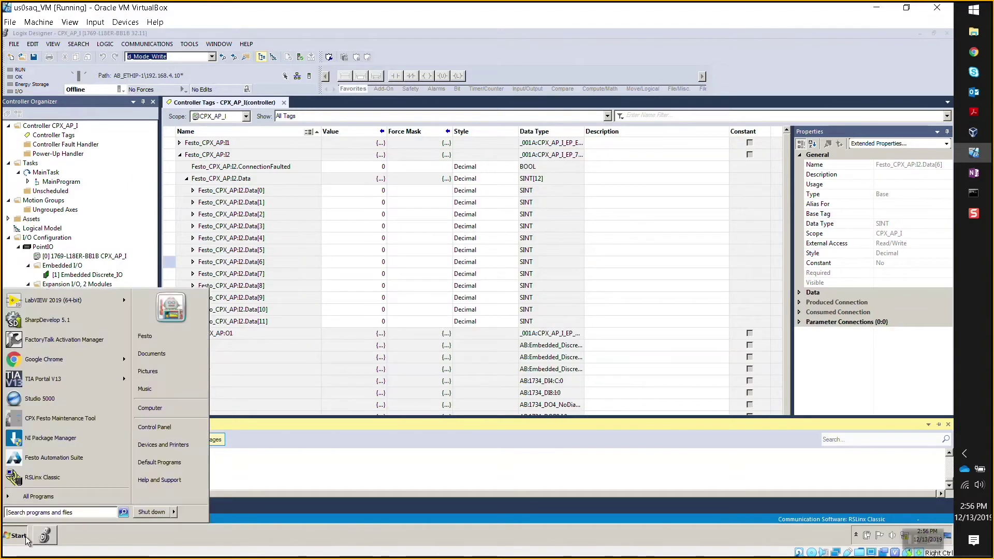
Close the CPX_AP_I project and select cpx_ap_Test01.l5x through FILE > Open.
click(473, 32)
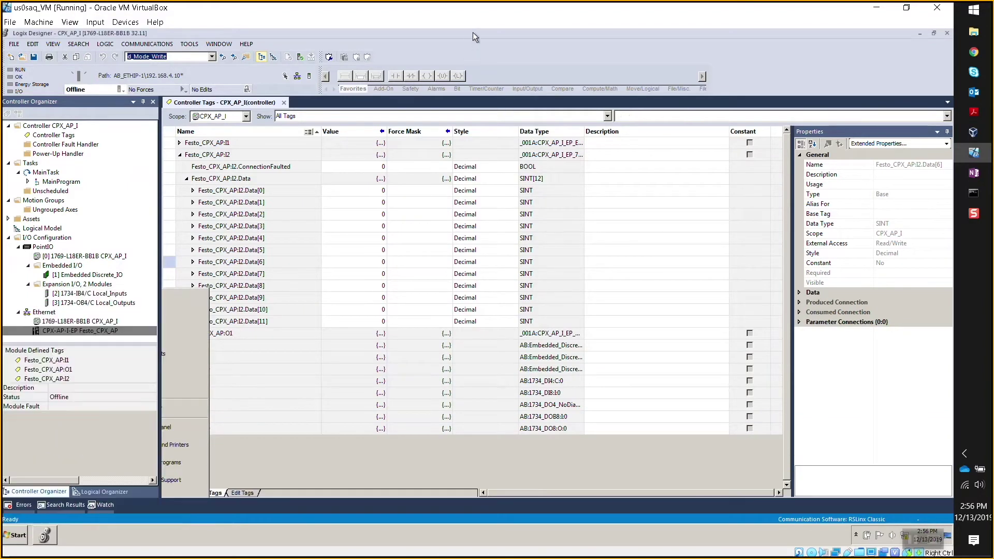
right_click(45, 538)
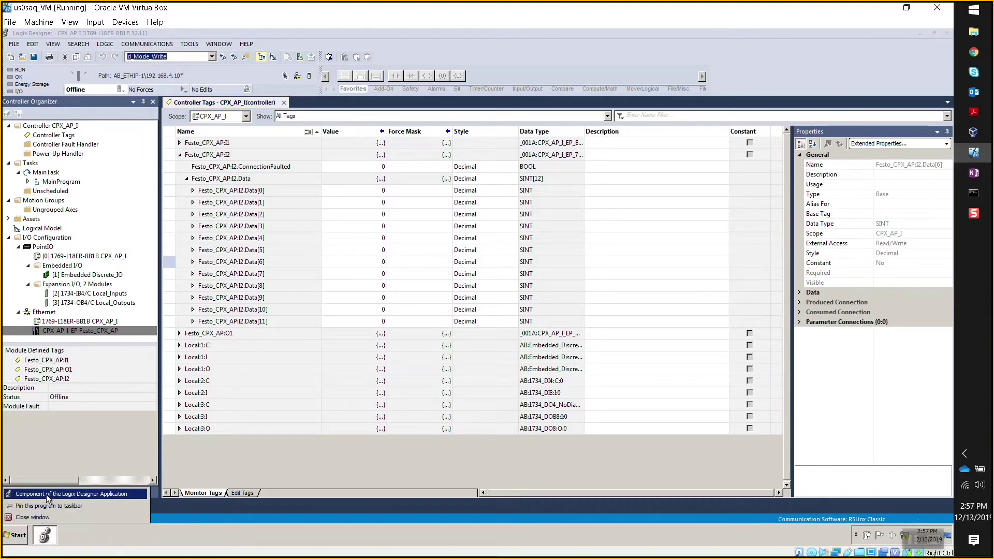
click(46, 494)
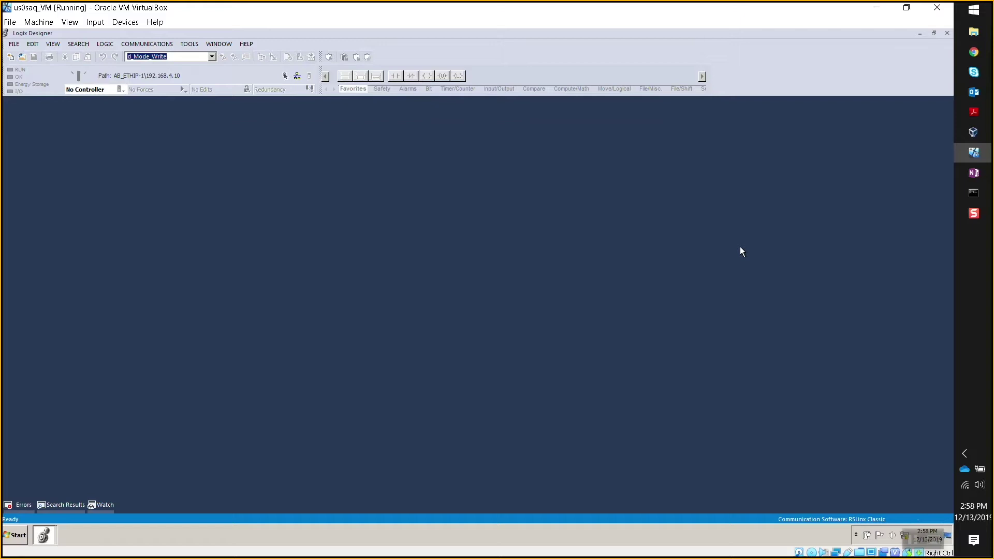
click(14, 44)
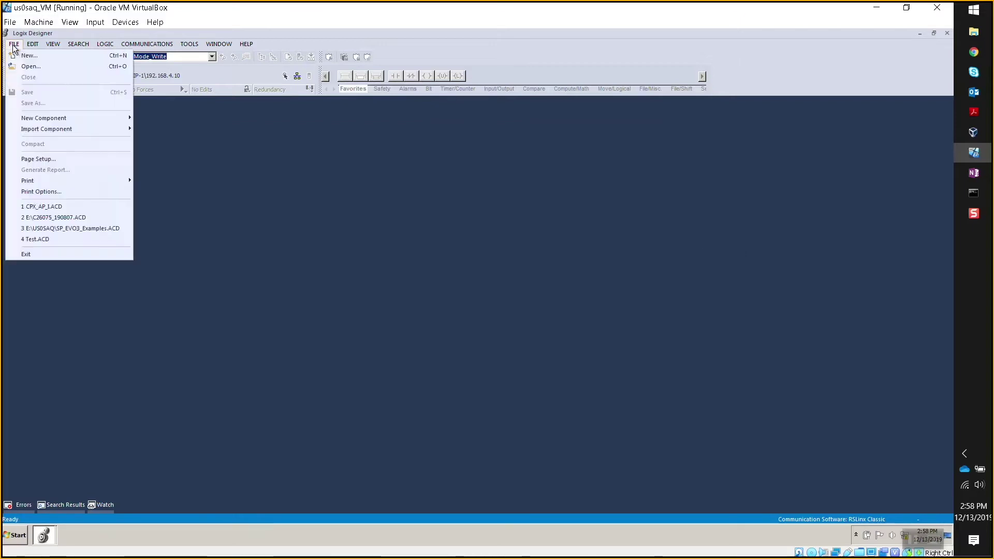
click(29, 67)
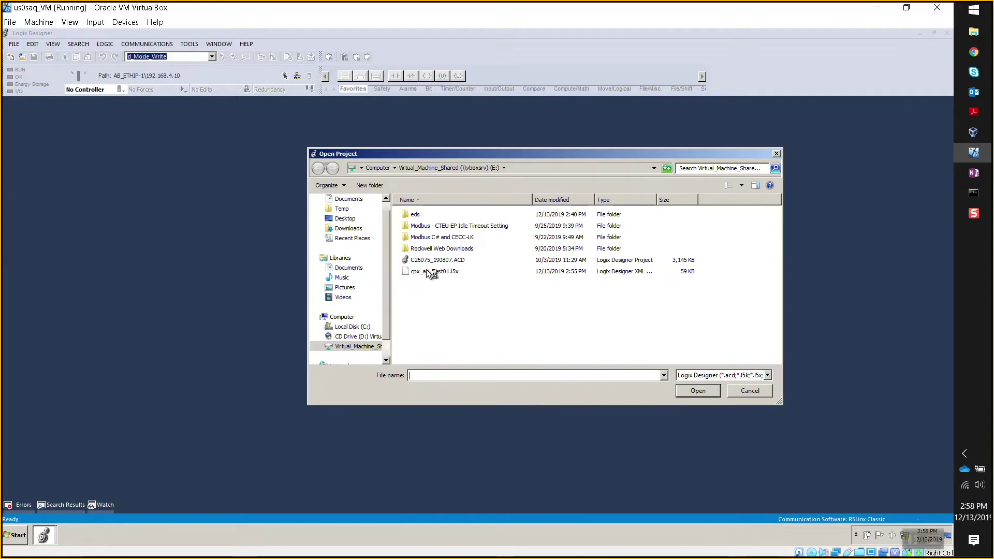
click(434, 272)
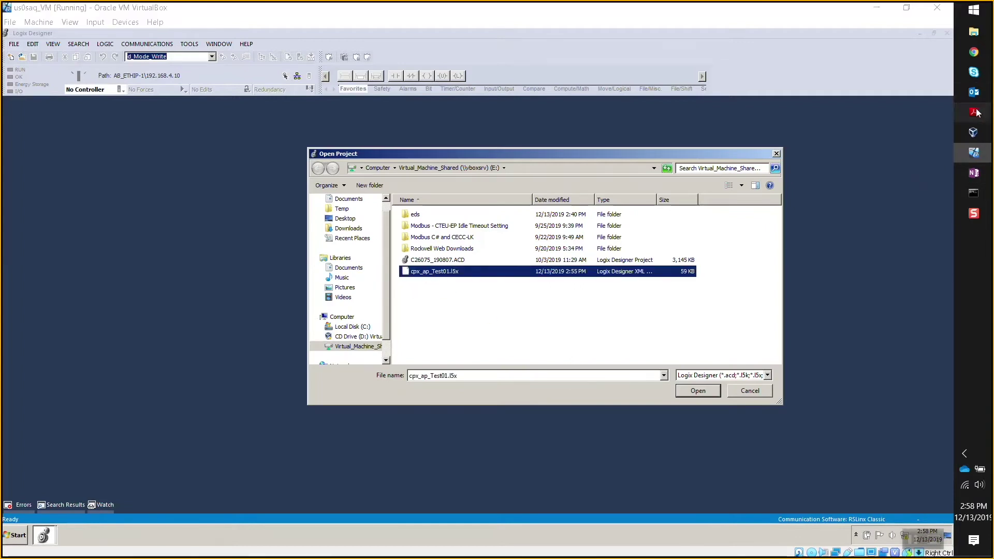
Bring up the Acrobat app note and read sections 6 and 4.2 down to Step 4.2.2.4 on page 14.
mouse_move(976, 112)
click(891, 248)
scroll(566, 156, down, 2)
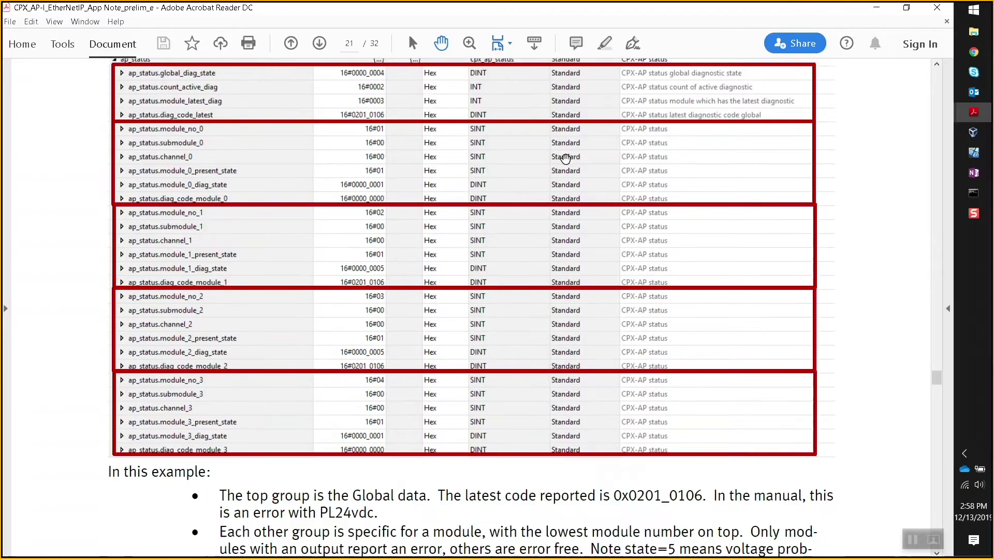
scroll(564, 160, up, 10)
scroll(565, 159, up, 5)
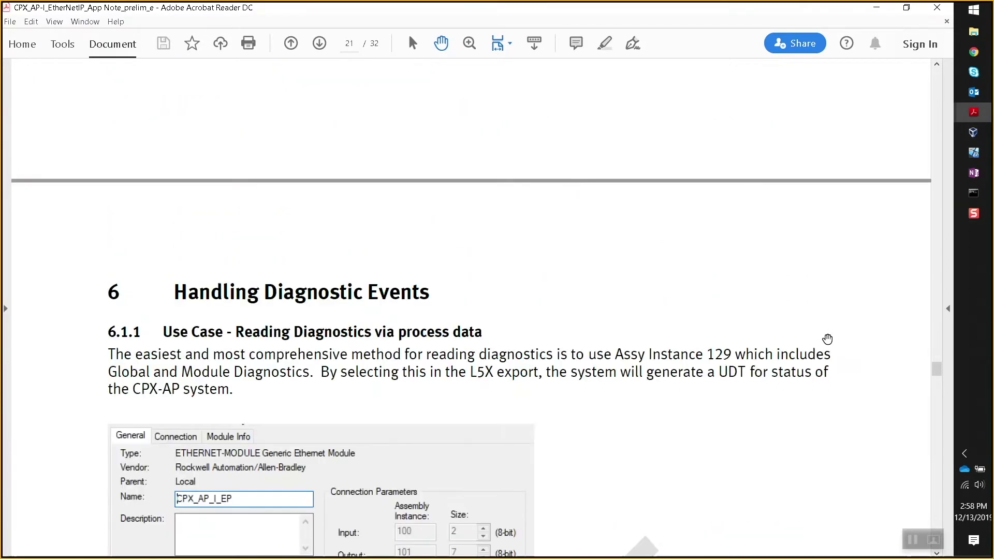
scroll(384, 378, down, 2)
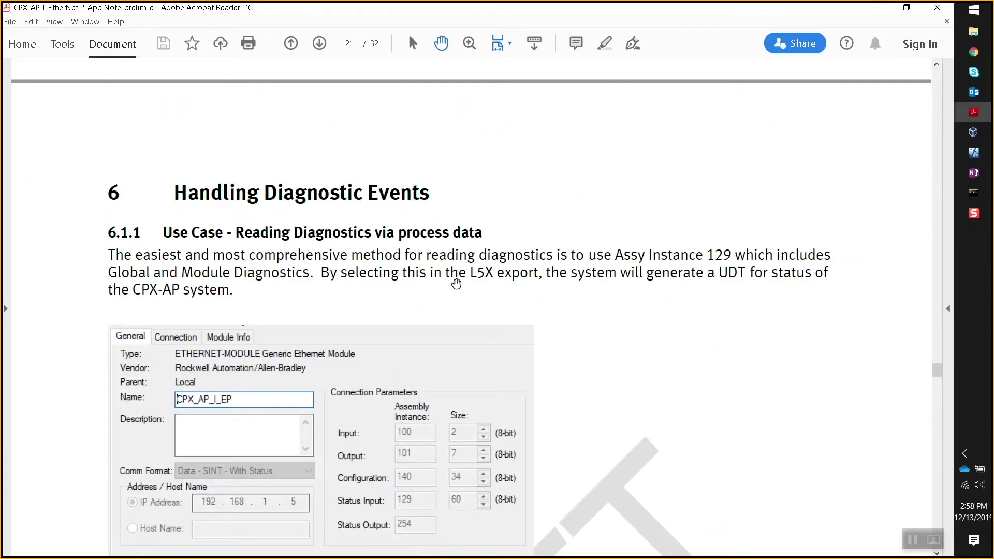
drag(937, 369, 942, 252)
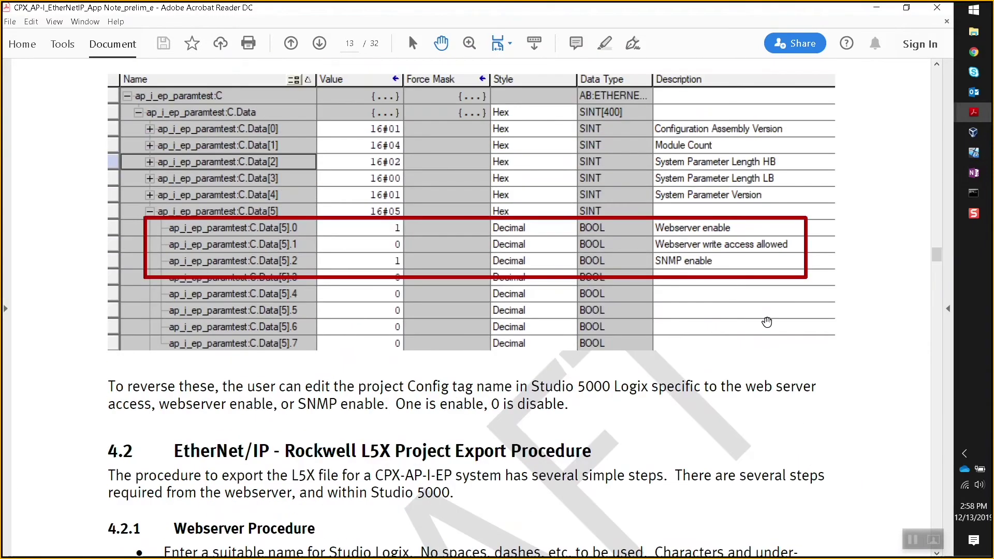
scroll(751, 311, down, 5)
scroll(426, 340, down, 5)
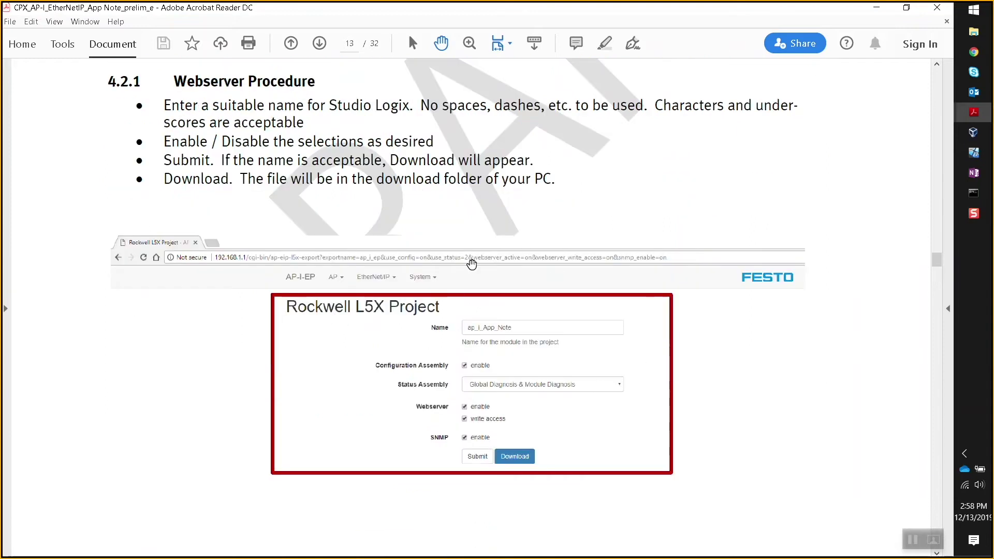
scroll(502, 302, down, 3)
scroll(450, 313, down, 10)
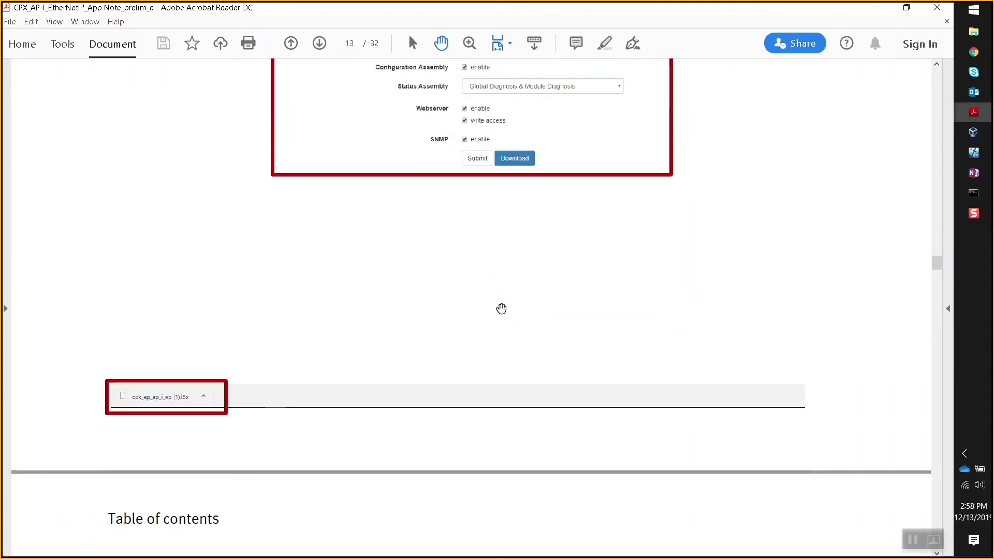
scroll(471, 309, down, 4)
scroll(454, 432, down, 10)
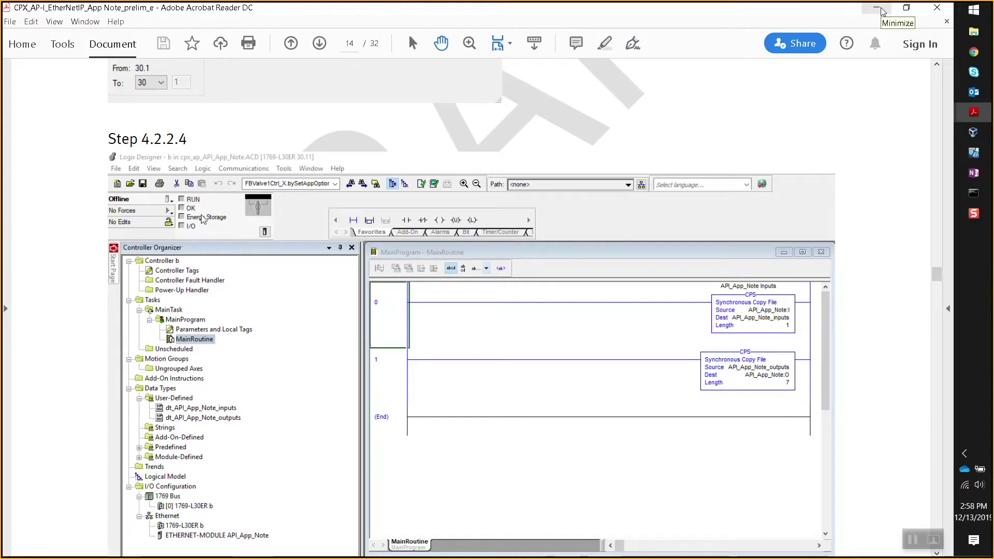
Import cpx_ap_Test01.l5x with target revision 32 as cpx_ap_Test01.ACD.
click(882, 10)
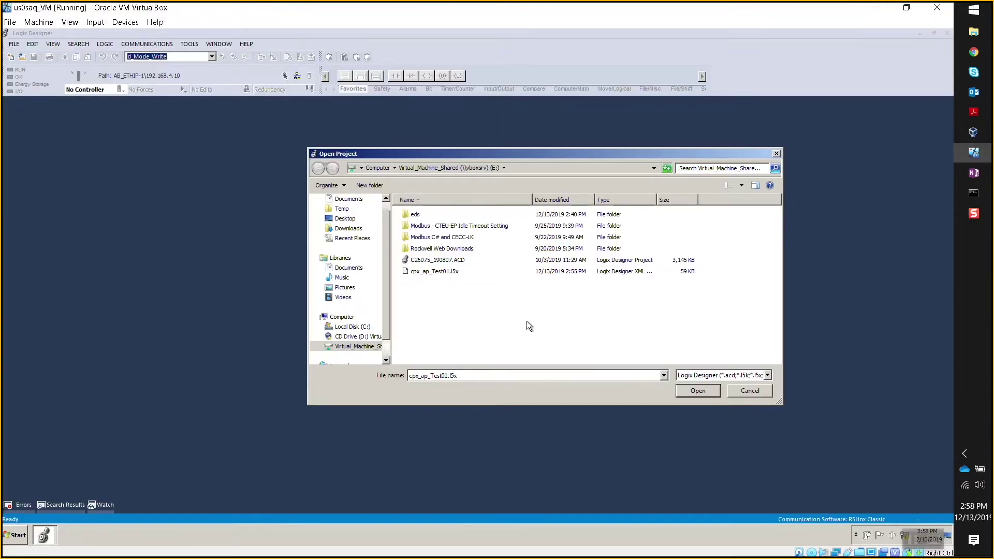
drag(390, 150, 374, 144)
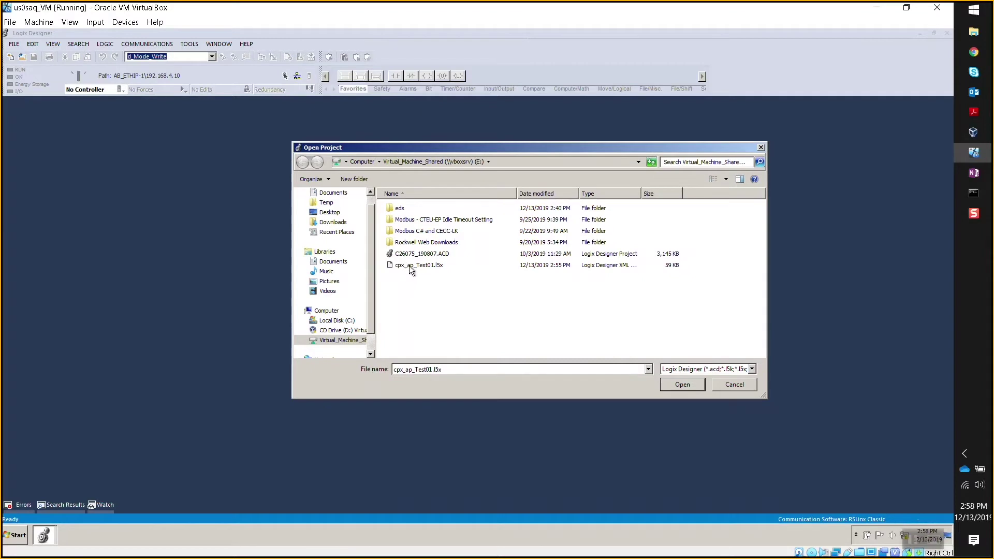
double_click(409, 266)
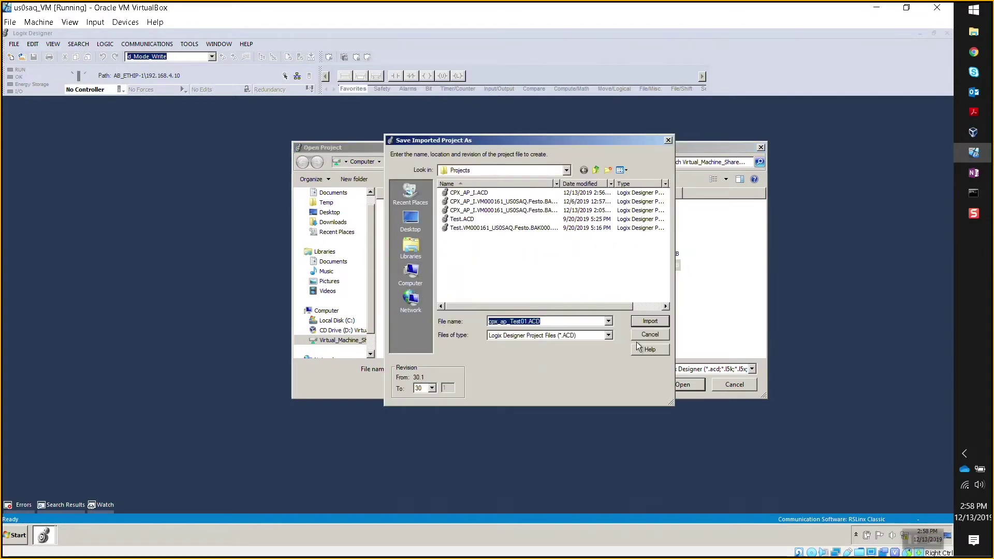
click(436, 387)
click(428, 417)
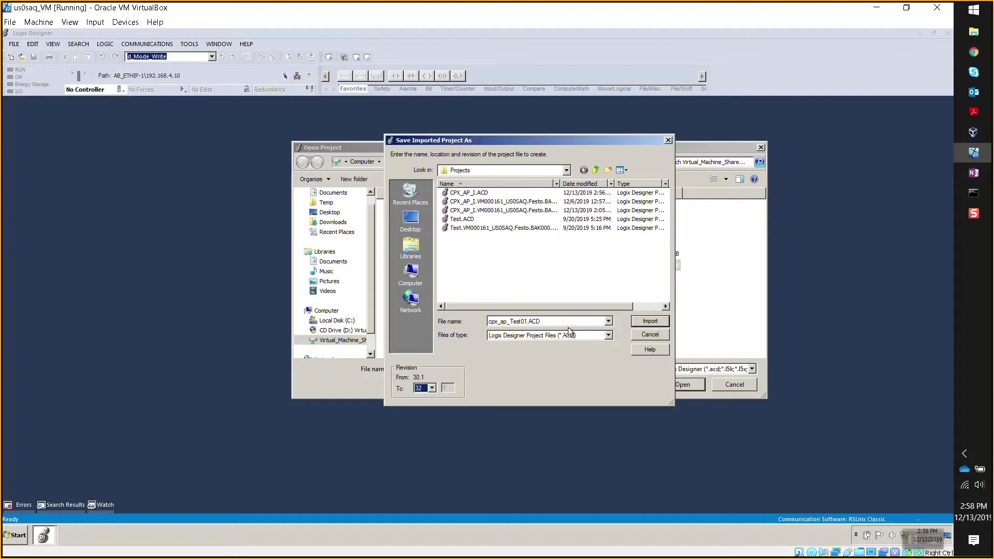
click(641, 321)
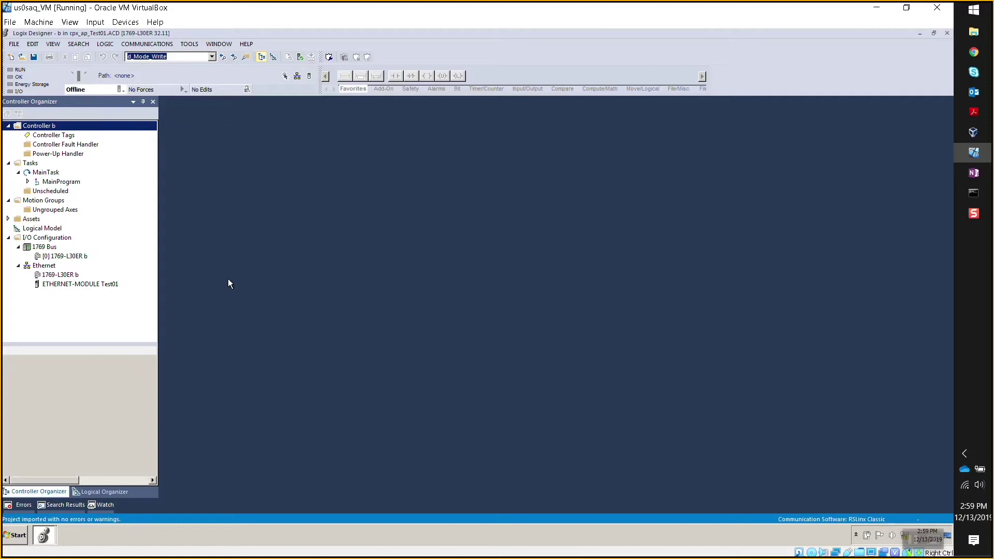
click(73, 285)
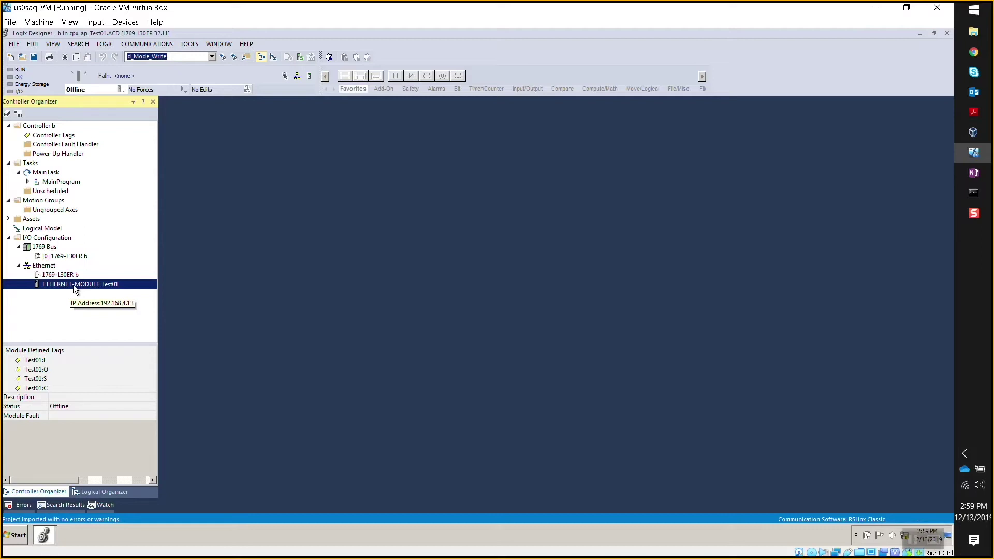
double_click(73, 284)
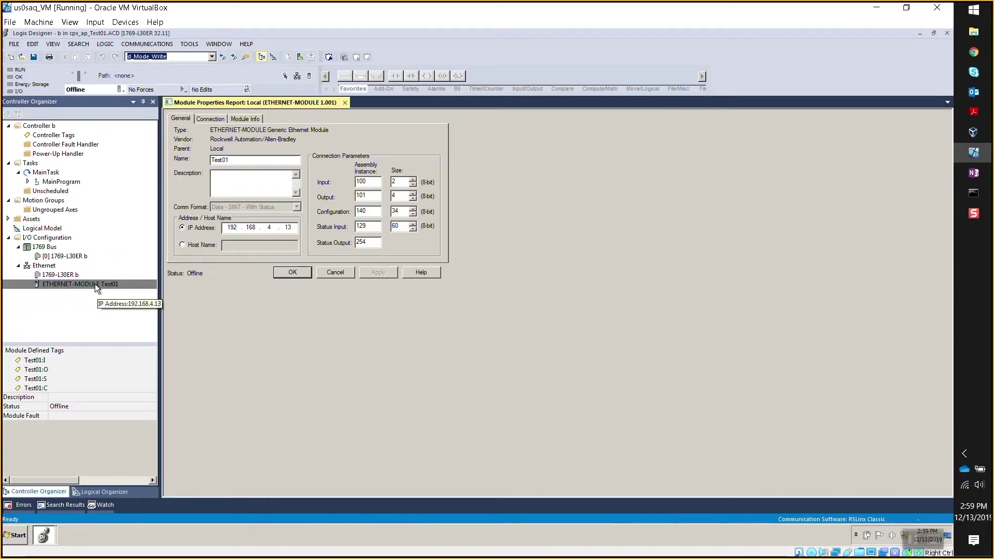
double_click(287, 227)
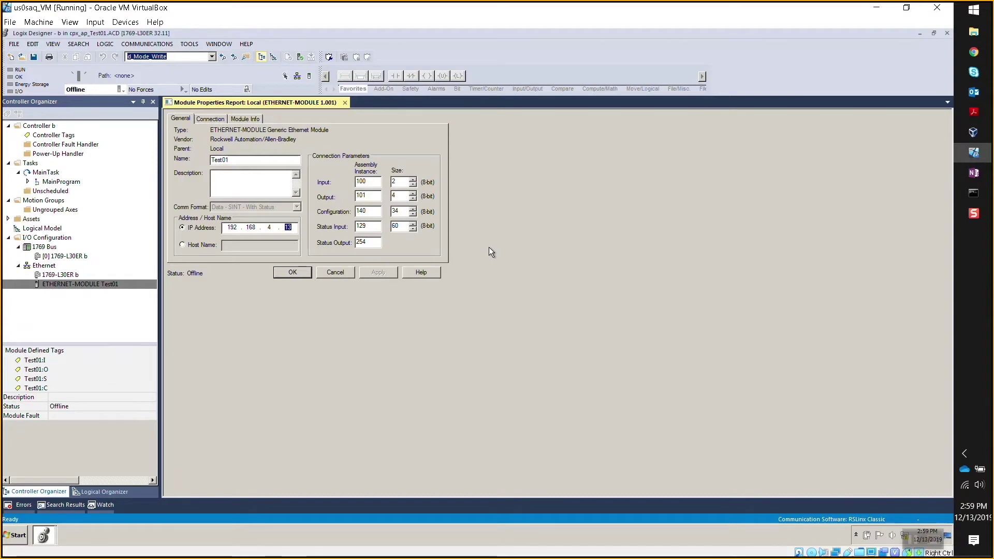
double_click(394, 182)
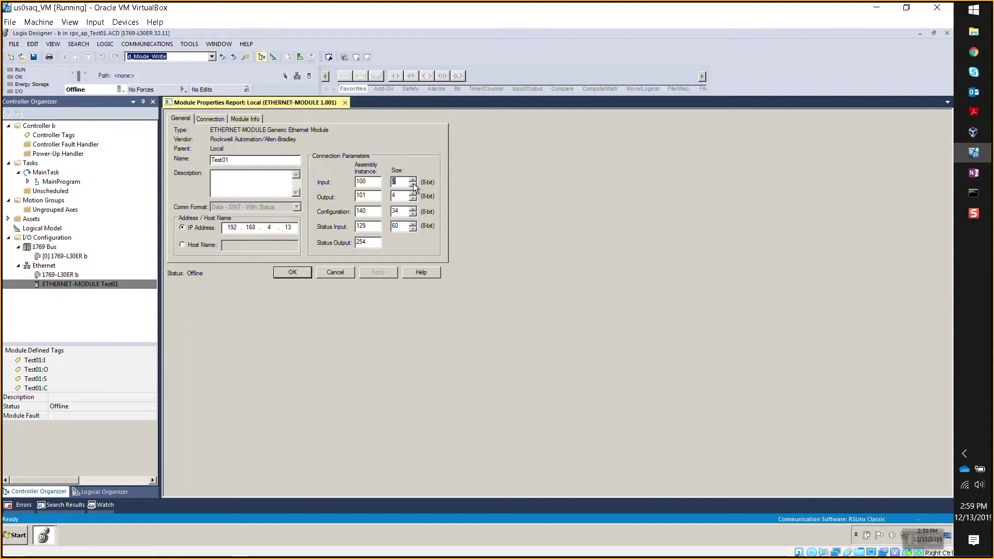
click(403, 195)
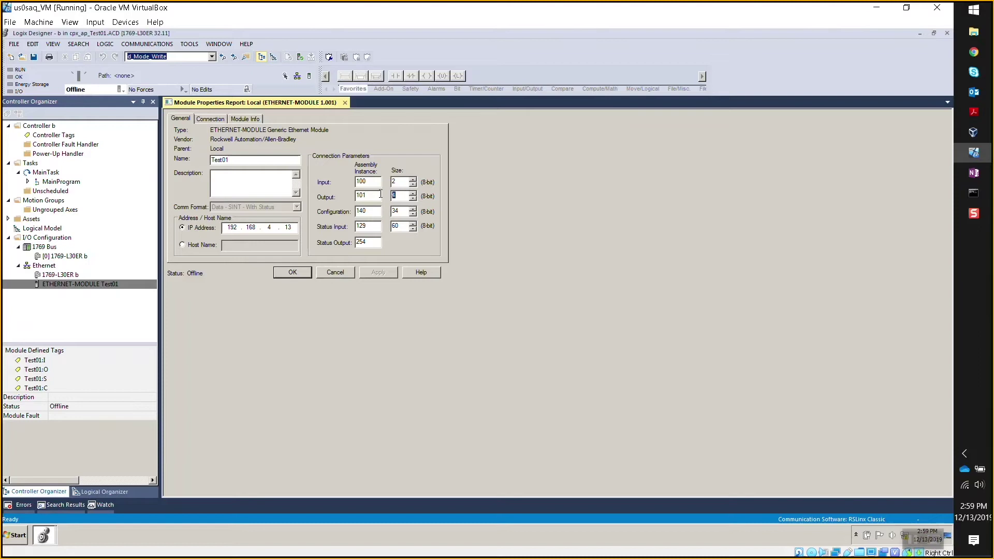
double_click(404, 196)
click(402, 211)
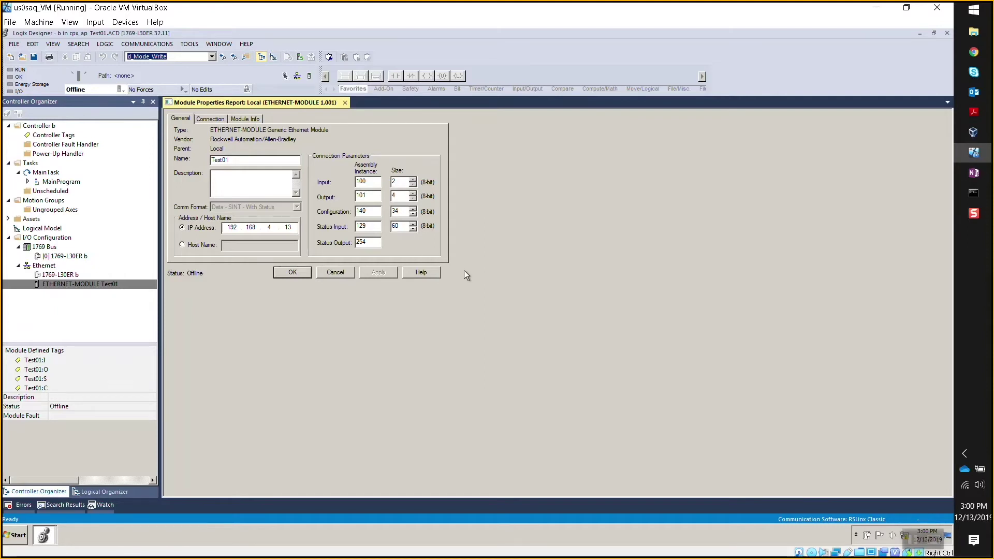
click(297, 276)
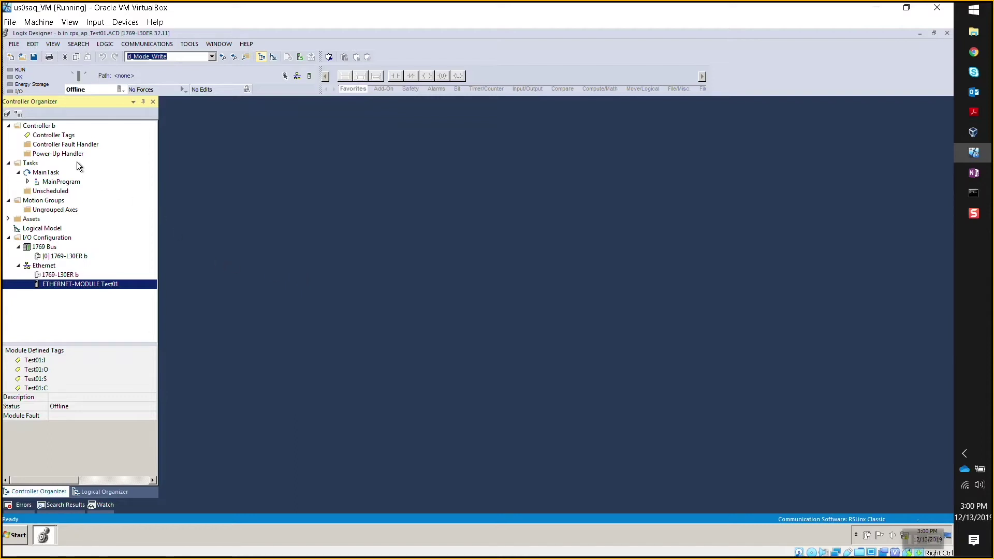
Open MainProgram's MainRoutine ladder and inspect CPS rungs 1 and 2.
double_click(53, 135)
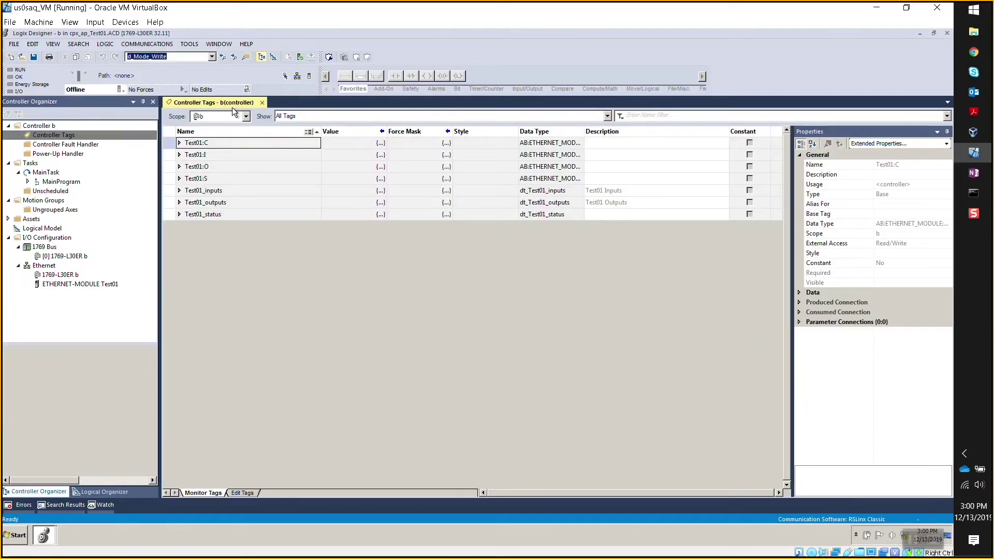
click(262, 102)
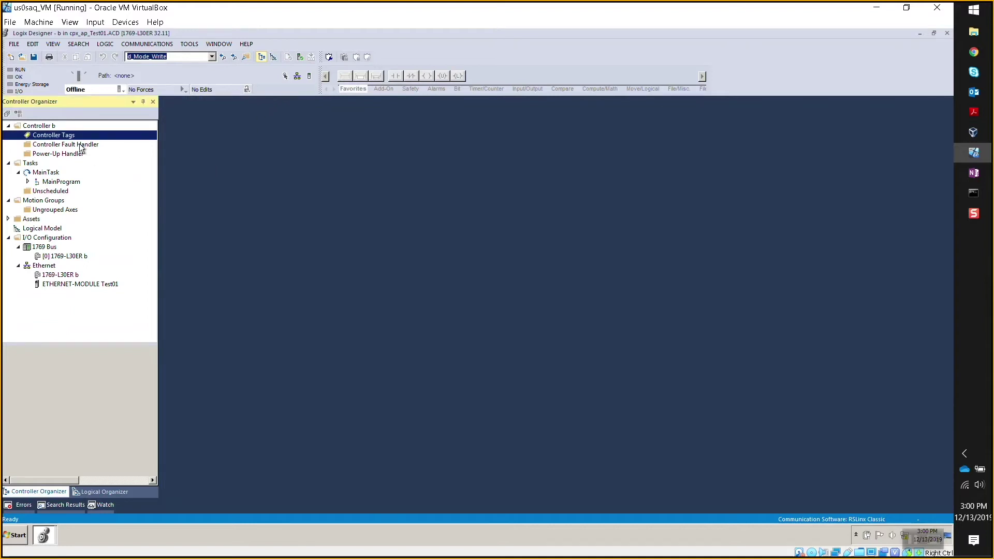
click(28, 181)
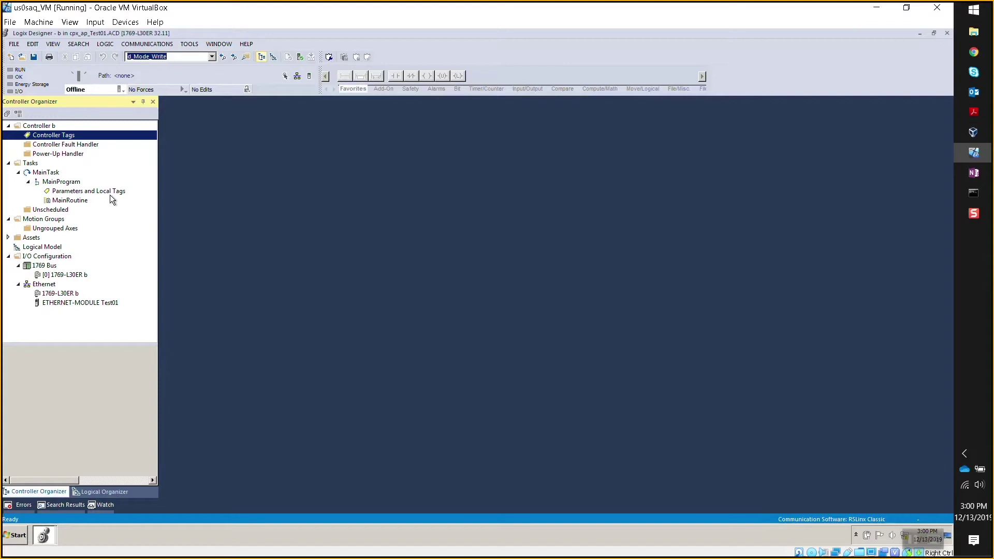
double_click(72, 200)
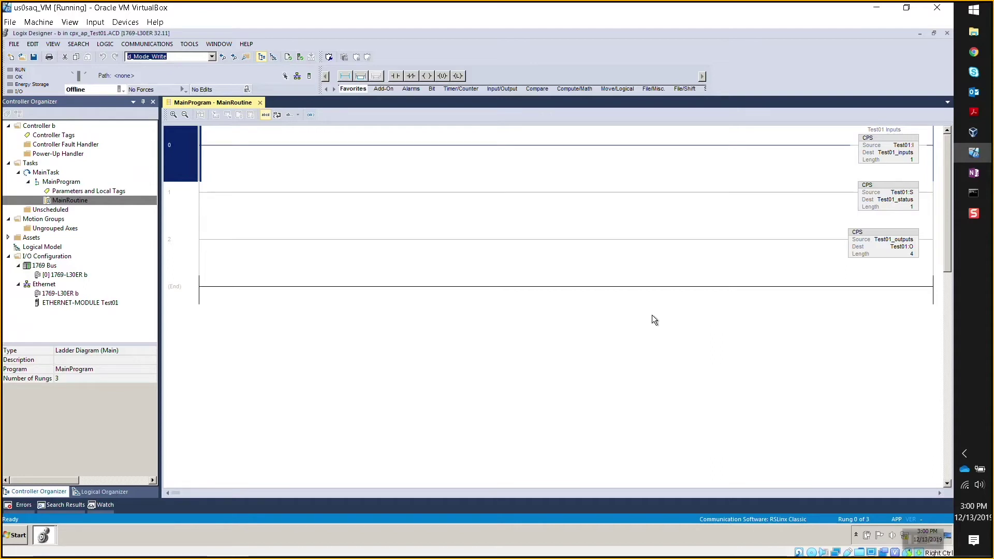
click(190, 194)
click(188, 233)
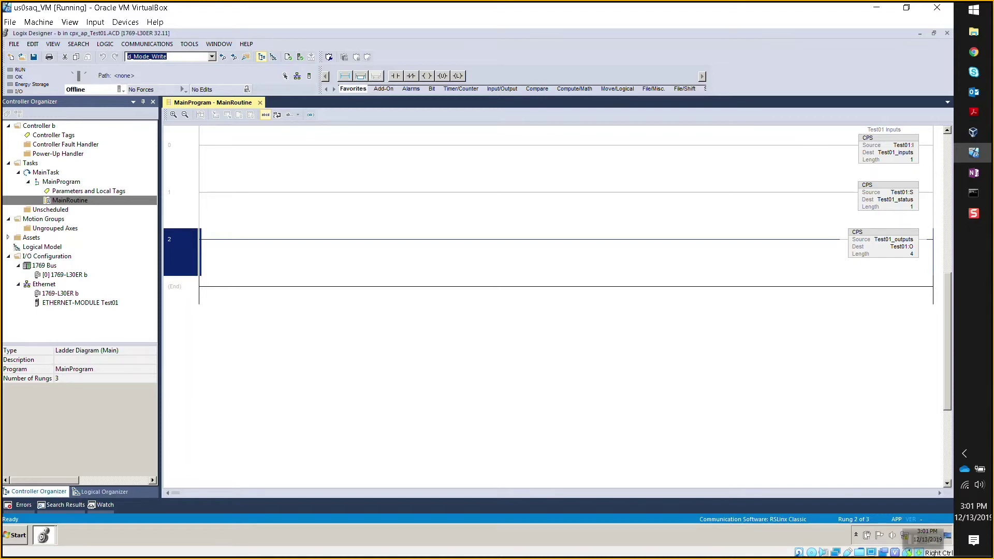
Reveal Assets > Data Types > User-Defined and select dt_module_status.
click(8, 237)
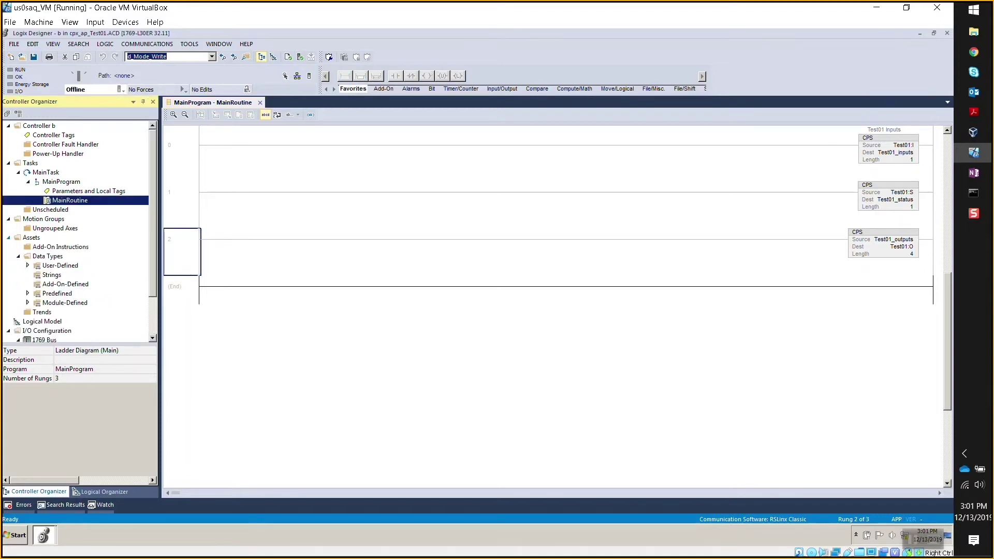
click(27, 266)
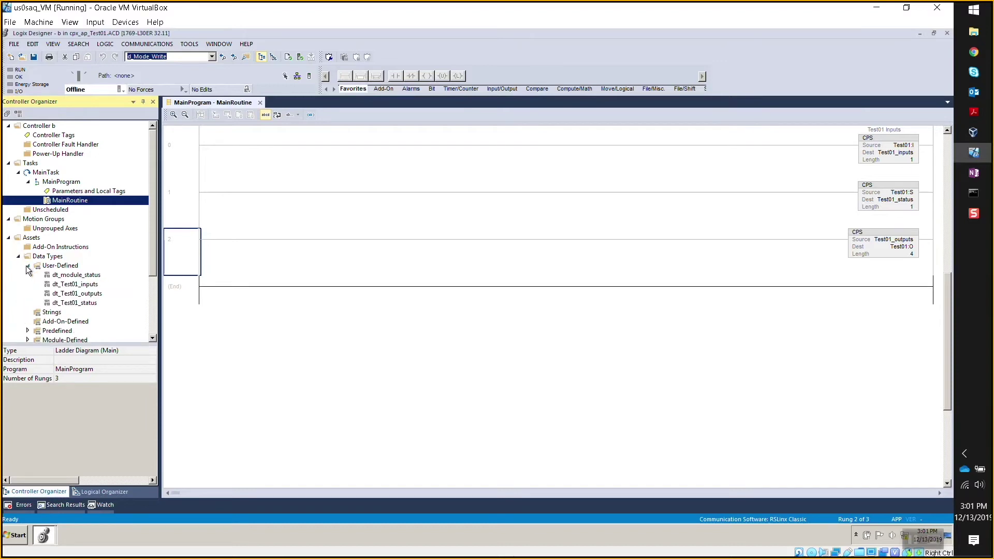
click(86, 276)
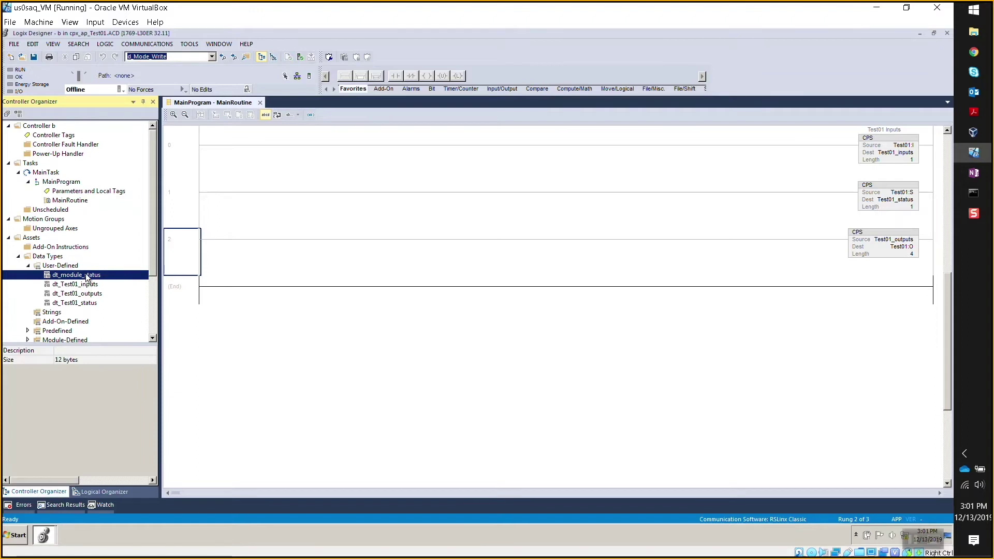
double_click(86, 274)
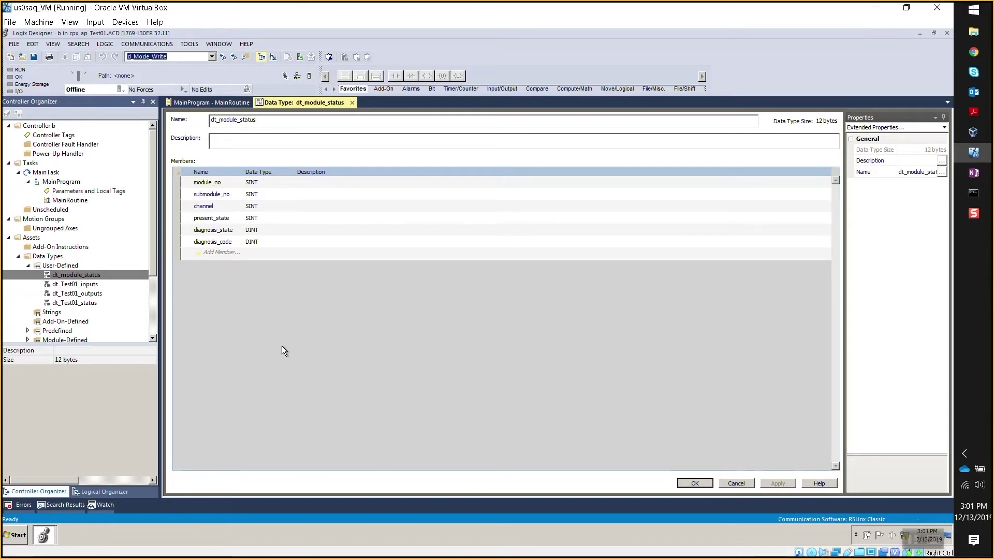
click(71, 285)
double_click(71, 288)
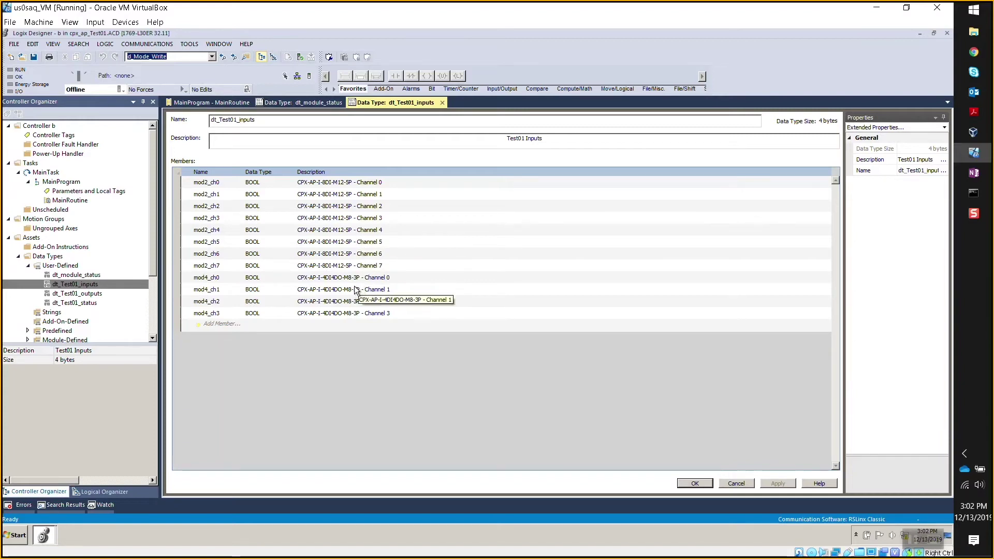
click(103, 294)
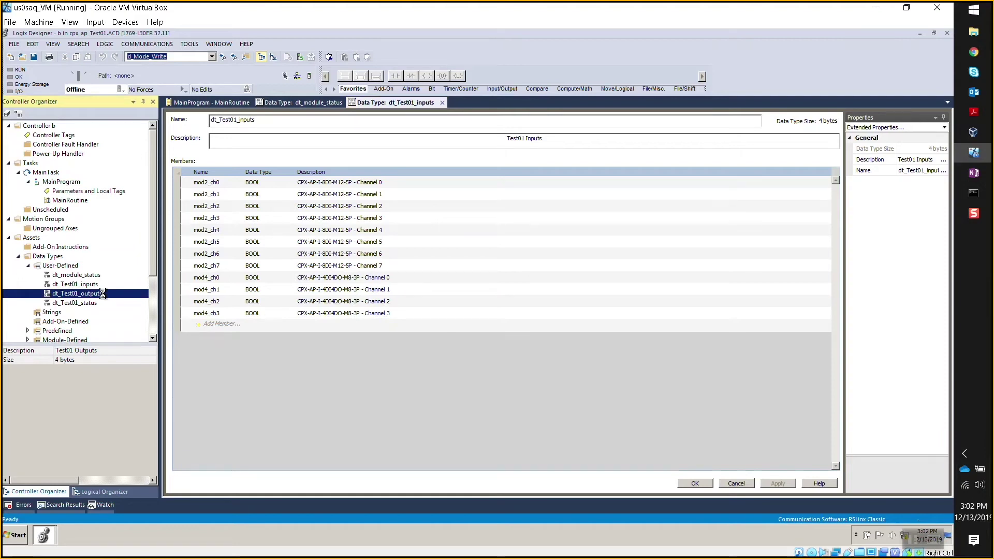
double_click(102, 293)
scroll(364, 234, down, 3)
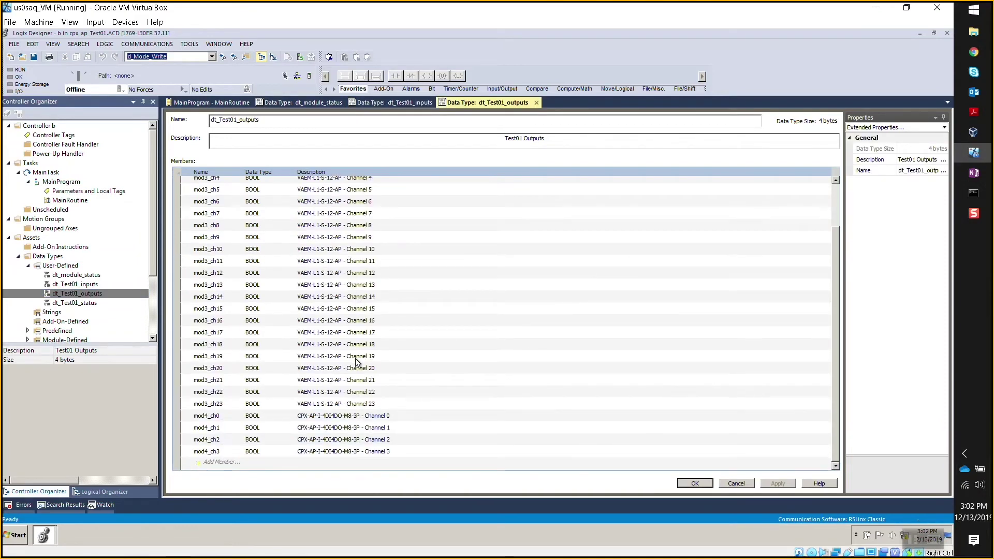
scroll(356, 361, up, 3)
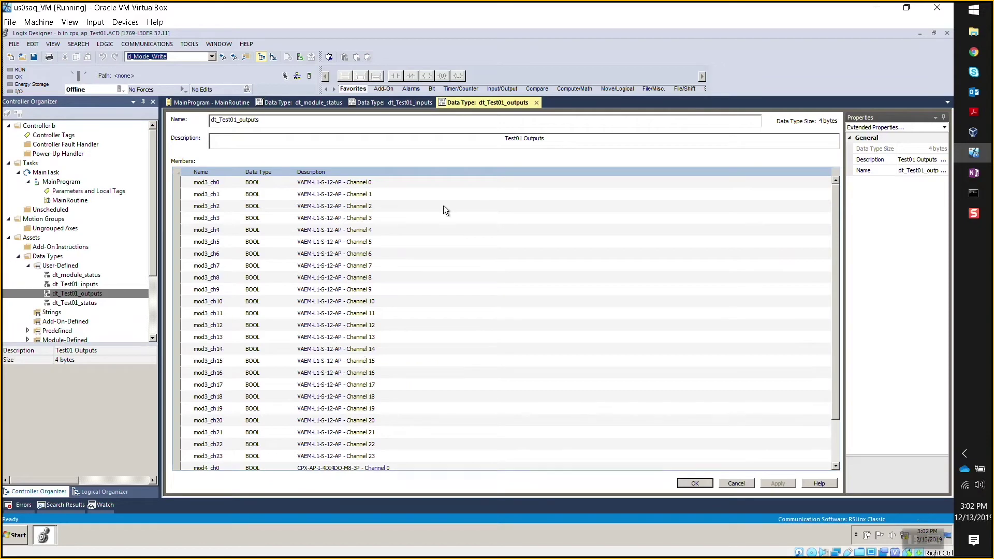
scroll(437, 326, down, 2)
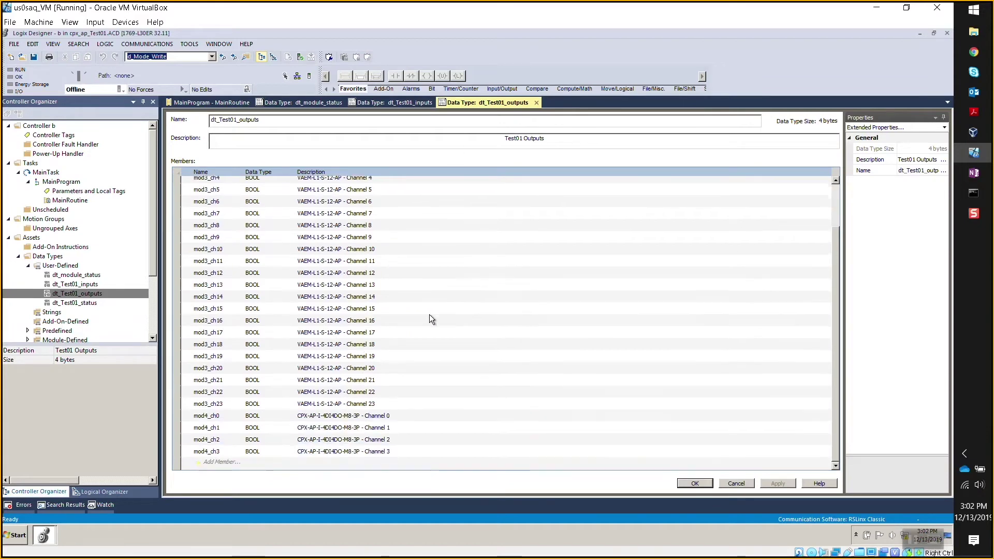
click(537, 102)
click(436, 104)
click(339, 105)
click(352, 103)
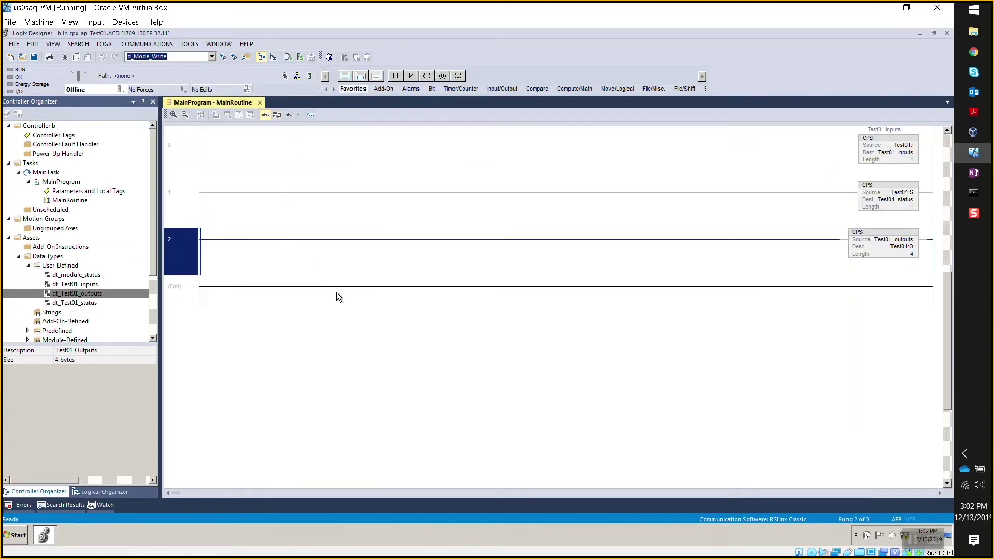
Copy ETHERNET-MODULE Test01 from I/O Configuration and bring up the CPX_AP_I project window.
click(177, 156)
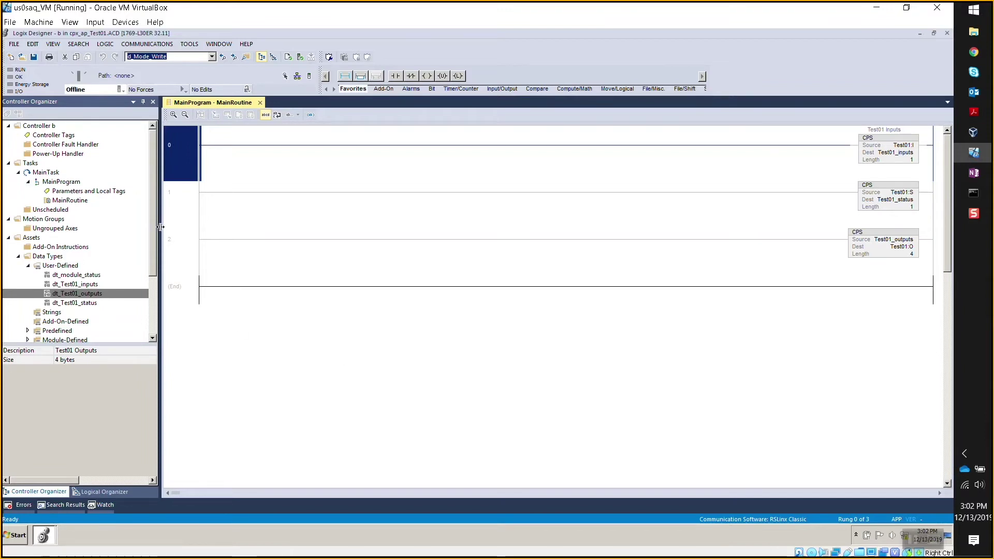
scroll(151, 252, down, 3)
click(87, 330)
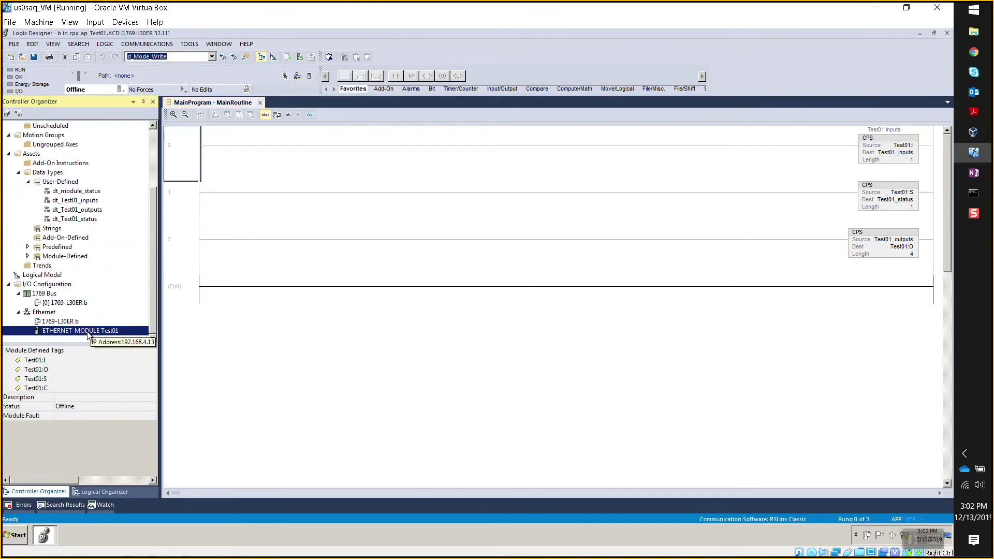
right_click(87, 332)
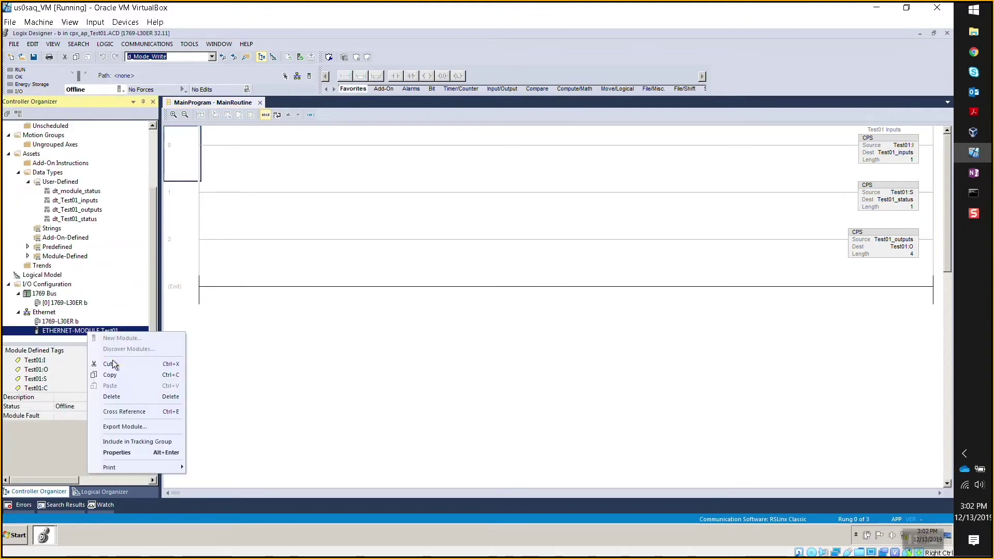
click(111, 375)
click(45, 536)
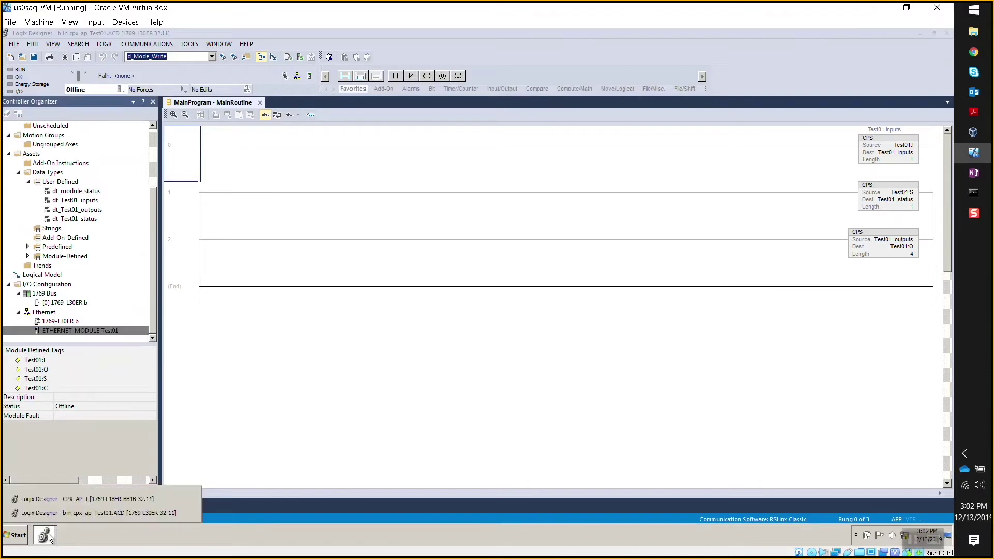
click(70, 500)
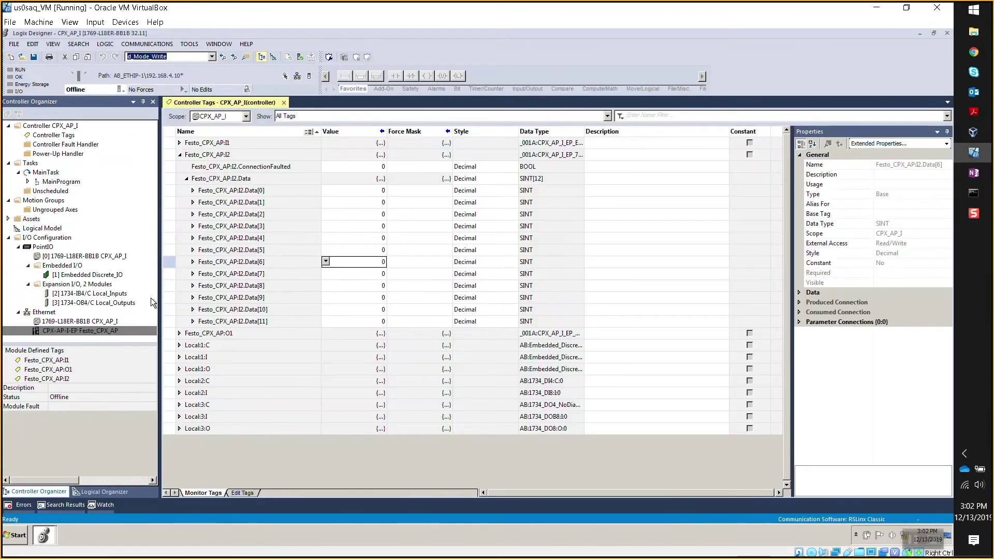
Delete the Festo CPX-AP-I-EP module from the CPX_AP_I project.
right_click(97, 330)
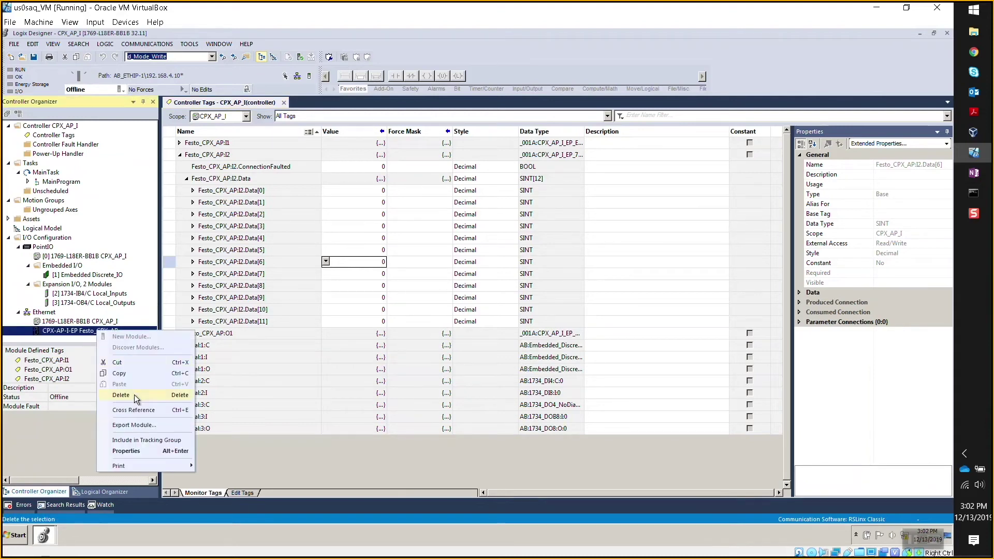
click(121, 394)
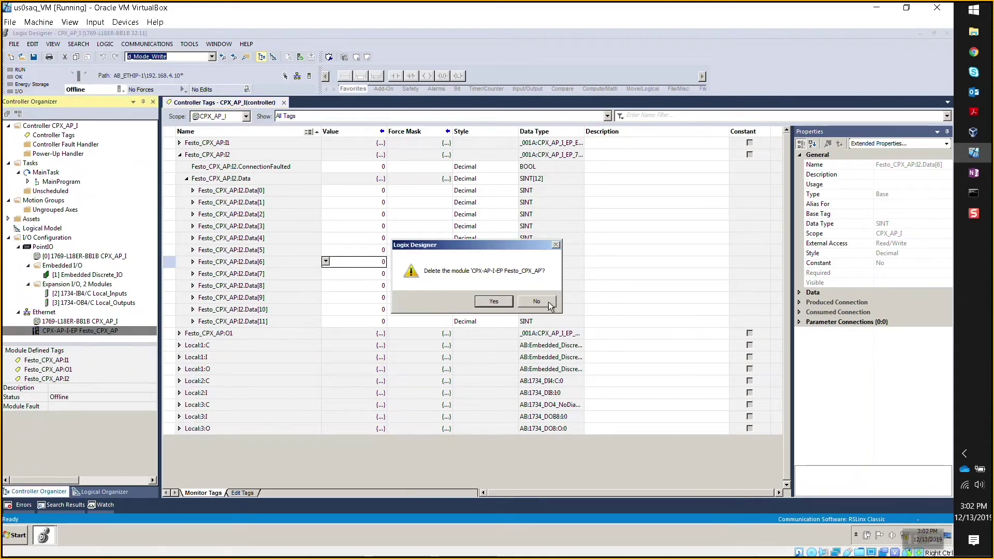
click(481, 299)
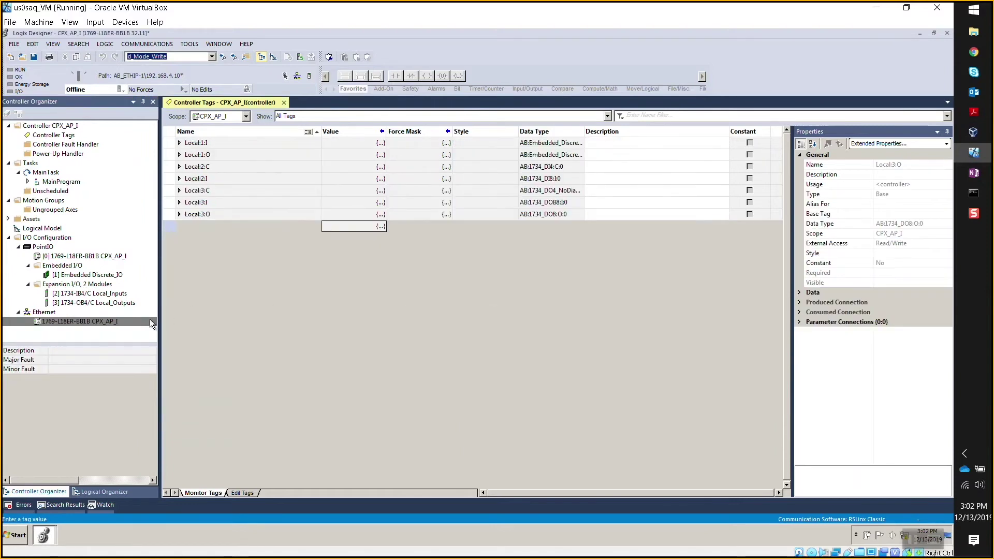
Paste ETHERNET-MODULE Test01 onto the Ethernet network, then return to the cpx_ap_Test01 project.
right_click(50, 313)
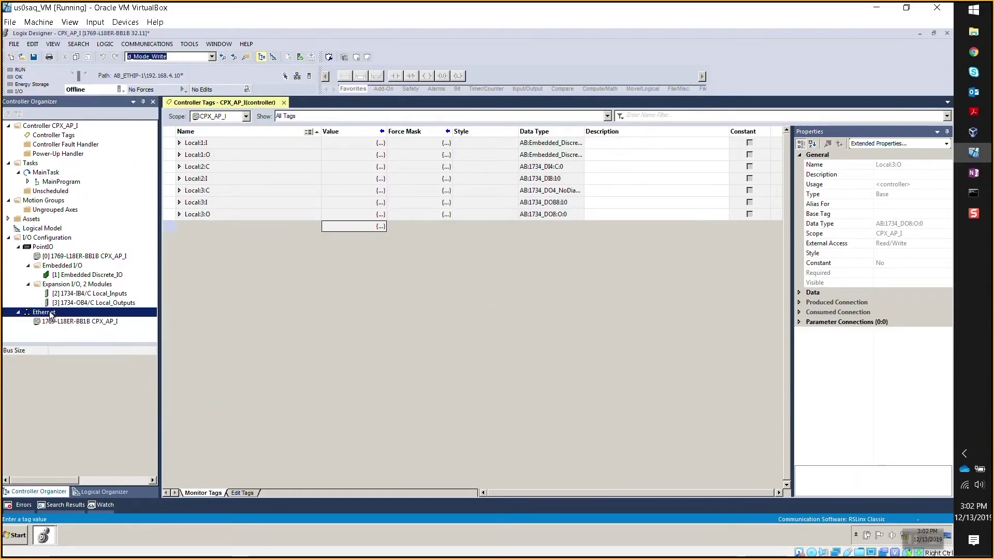
click(88, 355)
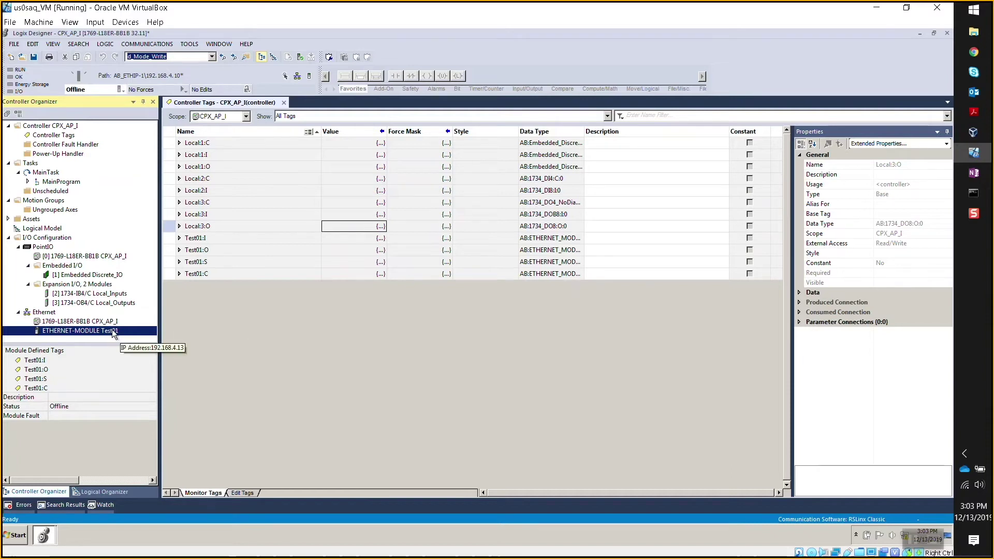
click(44, 535)
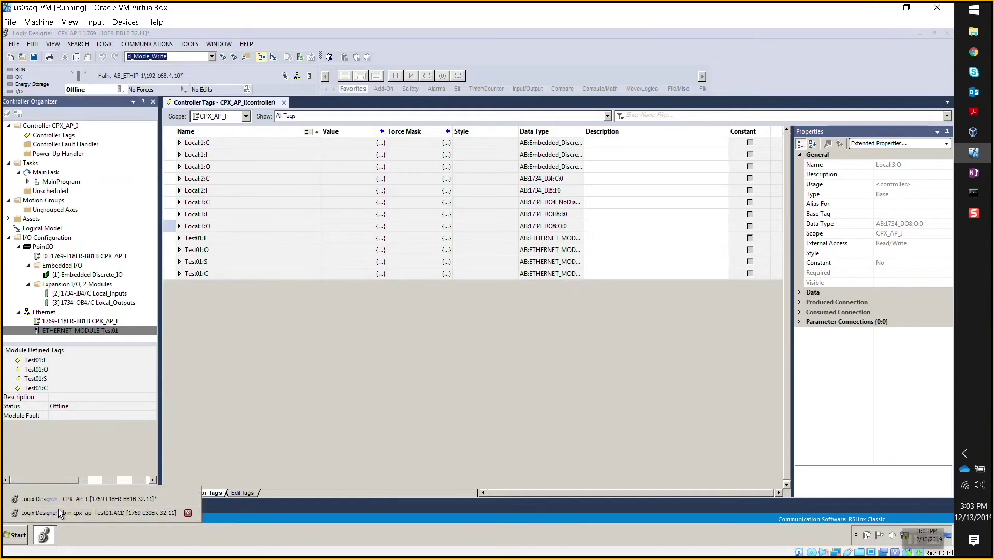
click(58, 510)
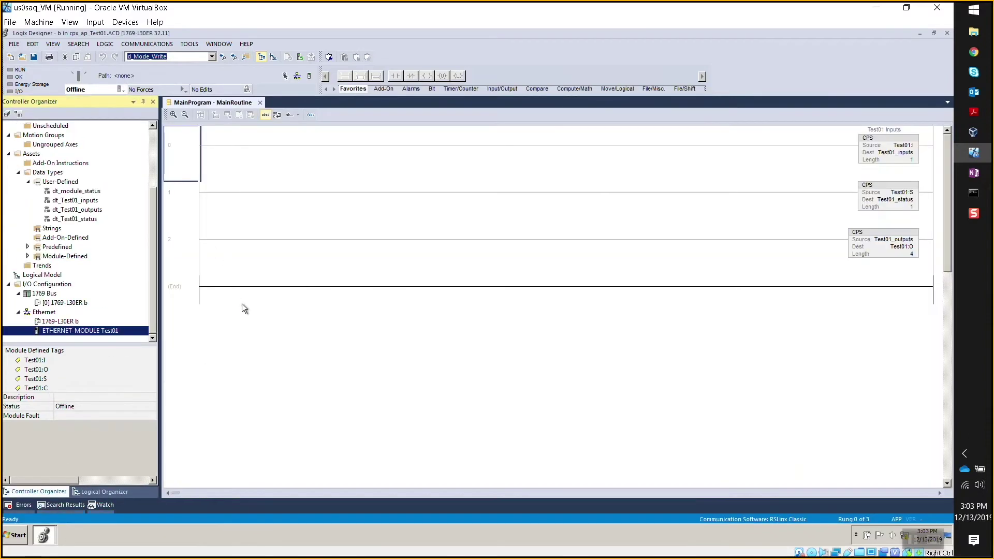
Select rungs 0–2 and export them to Rungs0to2_from_MainRoutine.L5X in the Projects folder.
drag(152, 255, 156, 195)
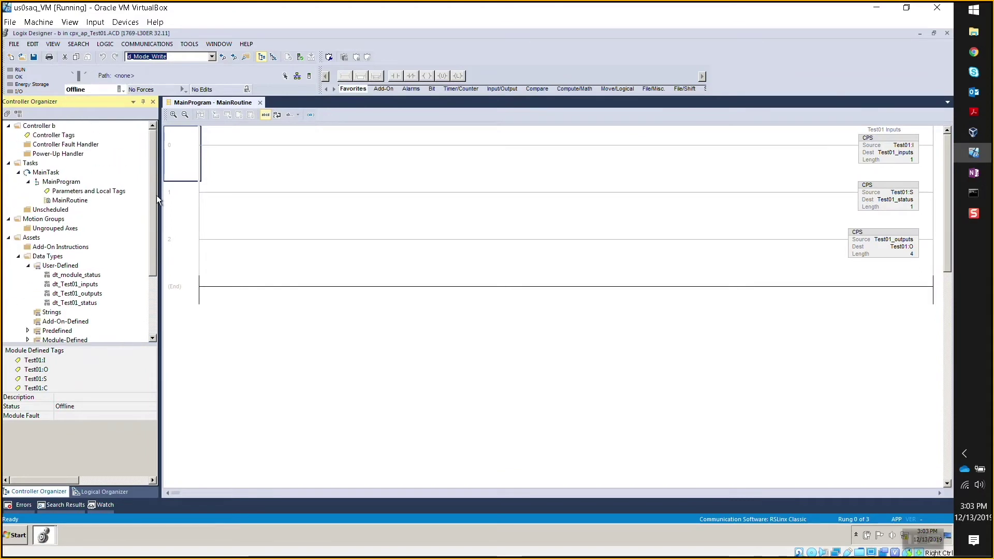
click(182, 147)
click(178, 249)
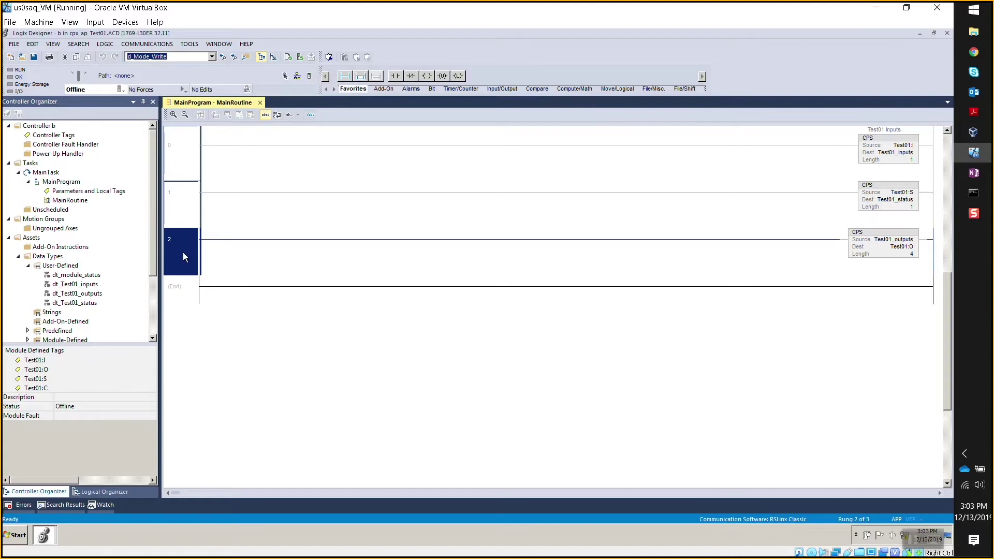
right_click(184, 256)
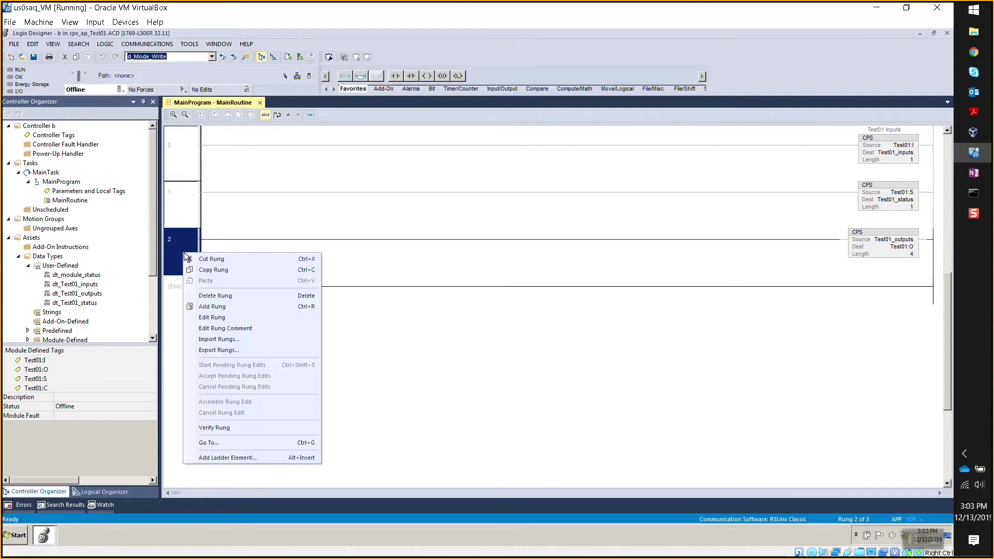
click(225, 351)
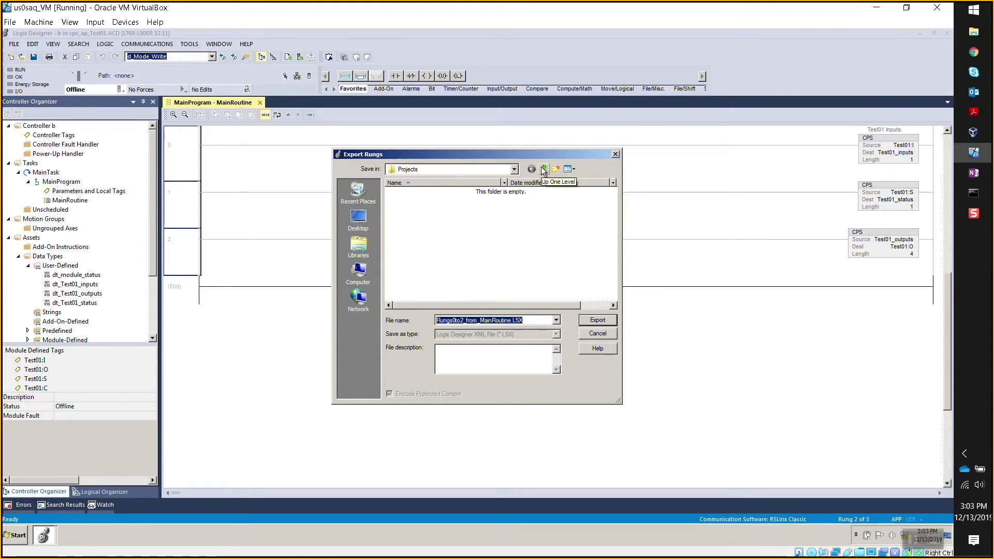
click(514, 170)
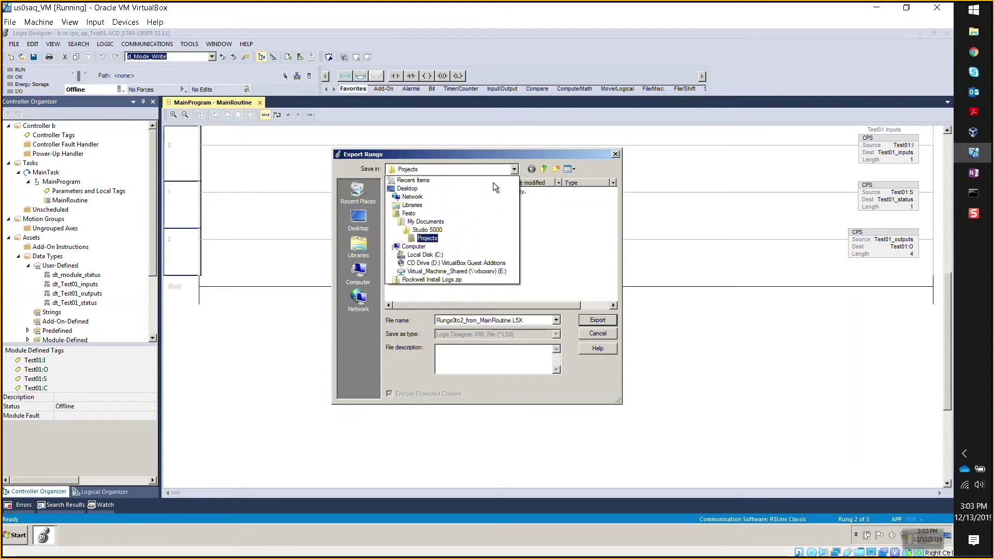
click(551, 246)
click(551, 246)
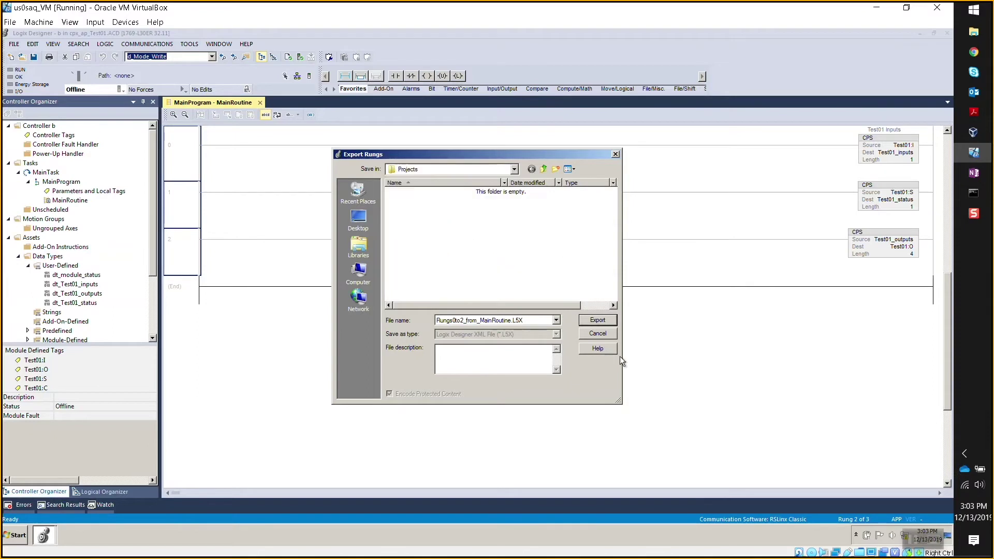
click(598, 319)
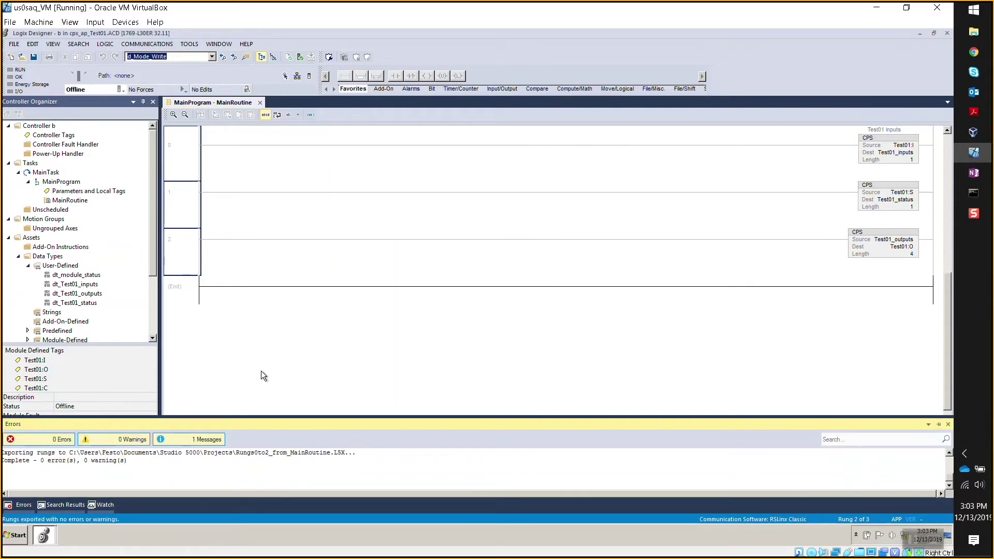
click(46, 533)
Switch to CPX_AP_I and open its MainRoutine ladder.
click(61, 500)
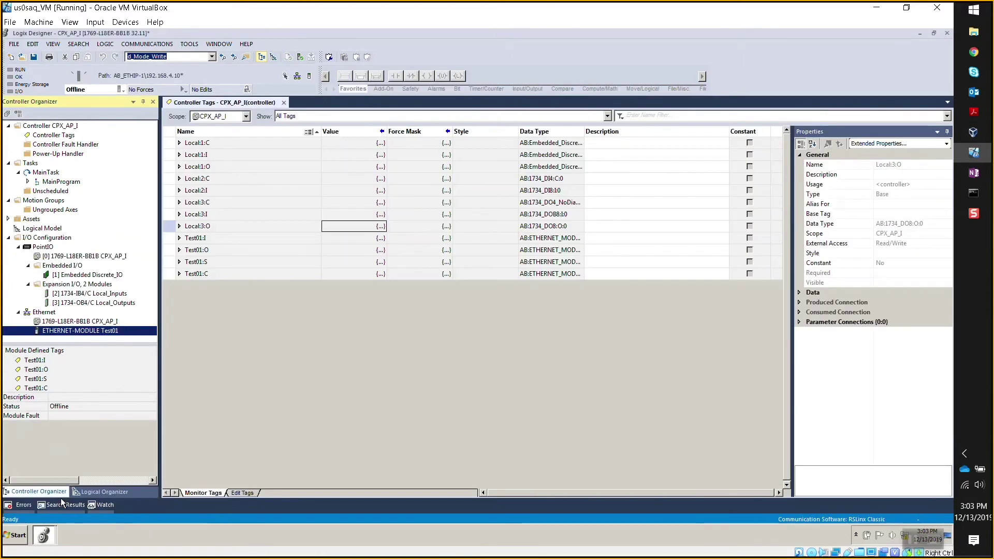
click(28, 183)
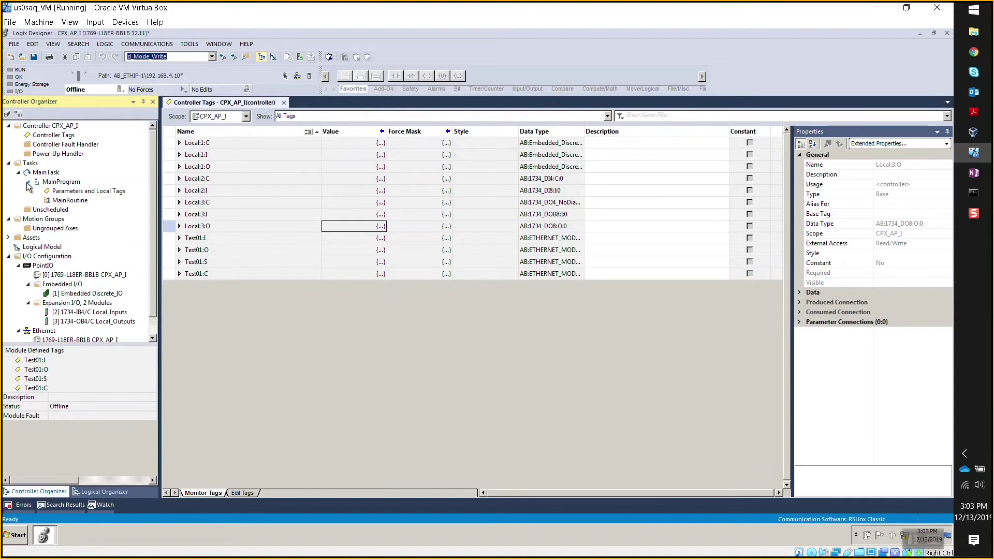
double_click(70, 201)
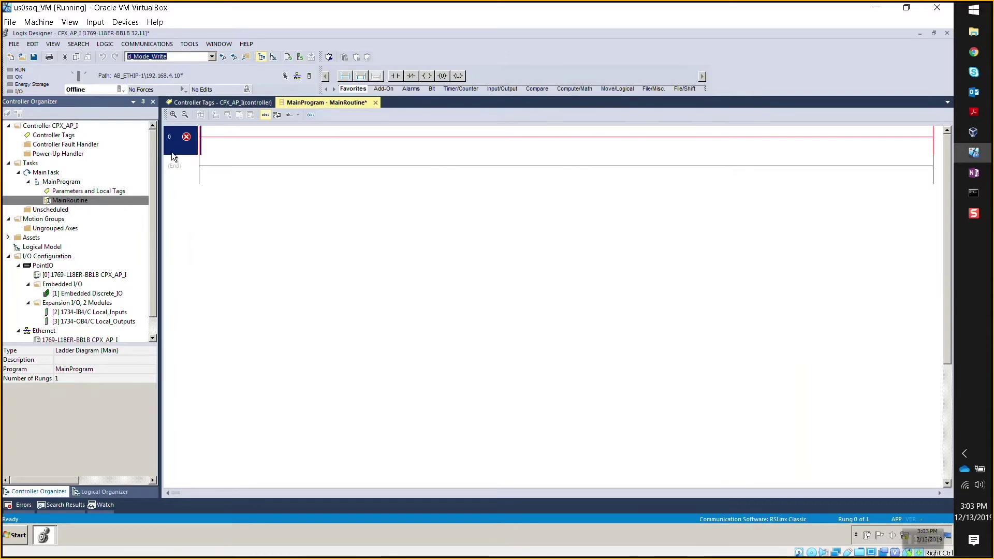
Import rungs from Rungs0to2_from_MainRoutine.L5X at rung 0 and delete the empty original rung.
right_click(173, 147)
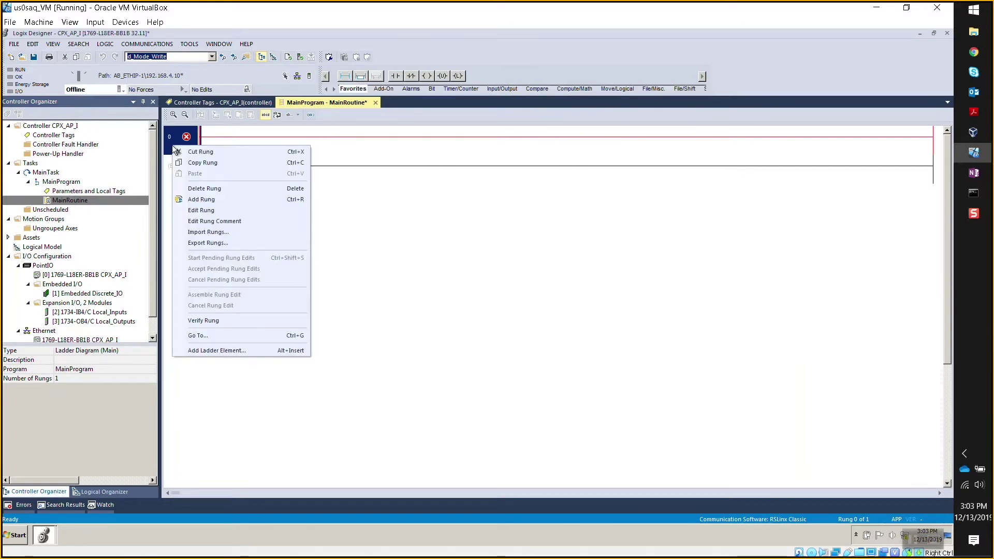
click(223, 234)
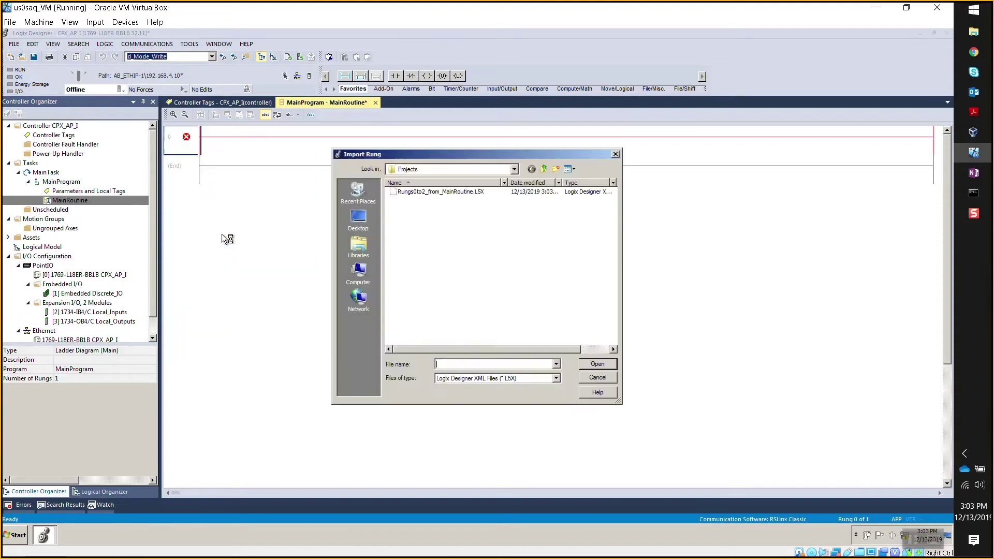
double_click(469, 195)
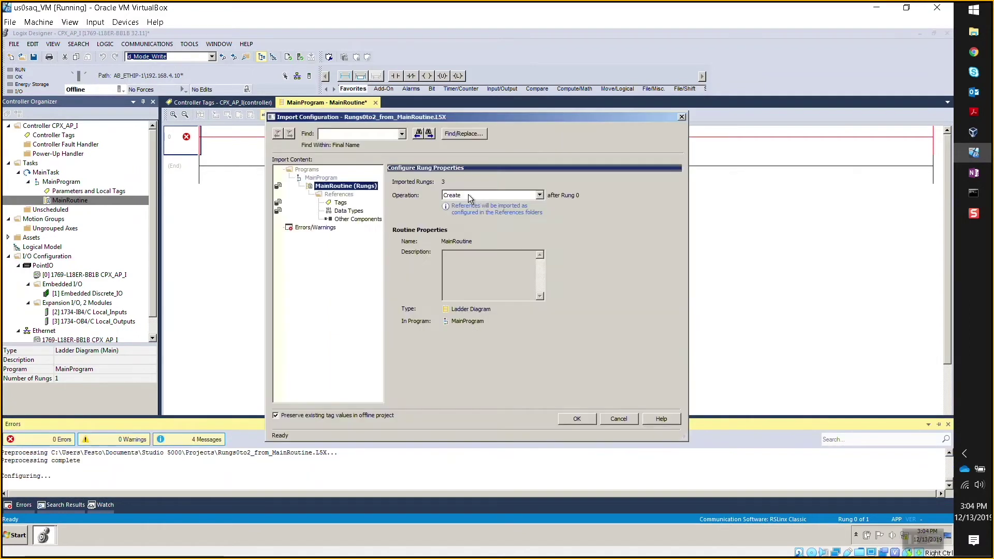
click(569, 422)
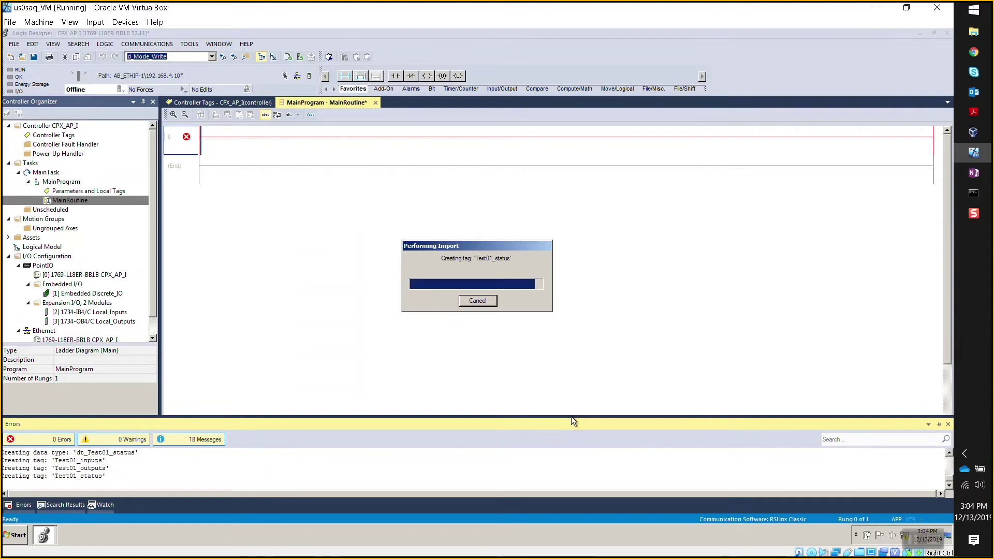
click(175, 144)
key(Delete)
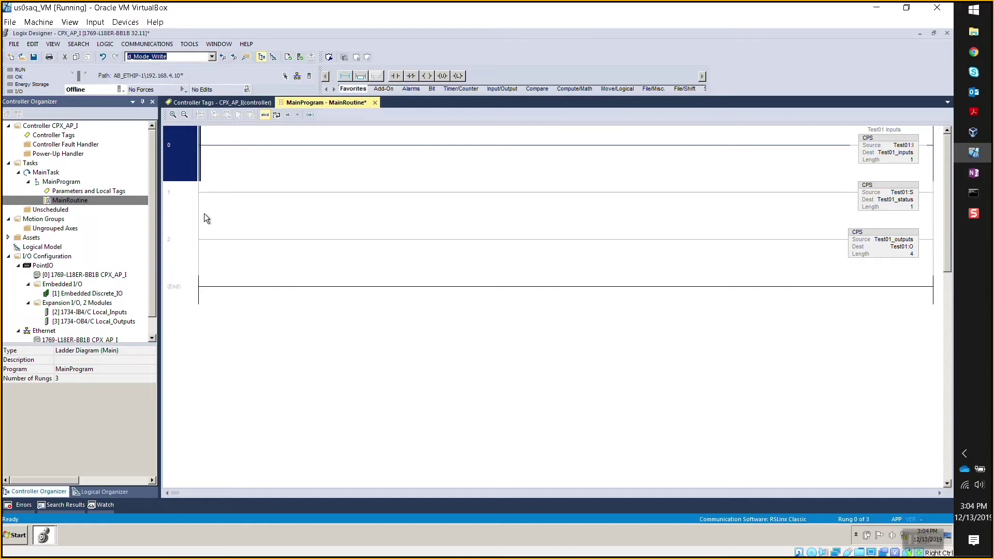
Expand Assets to list dt_module_status, dt_Test01_inputs, dt_Test01_outputs and dt_Test01_status.
click(197, 295)
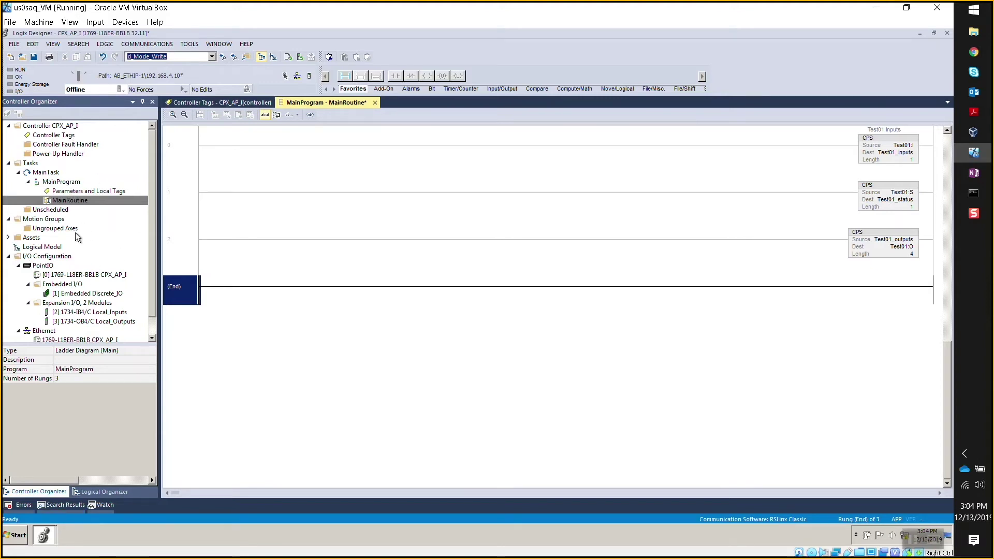
click(8, 237)
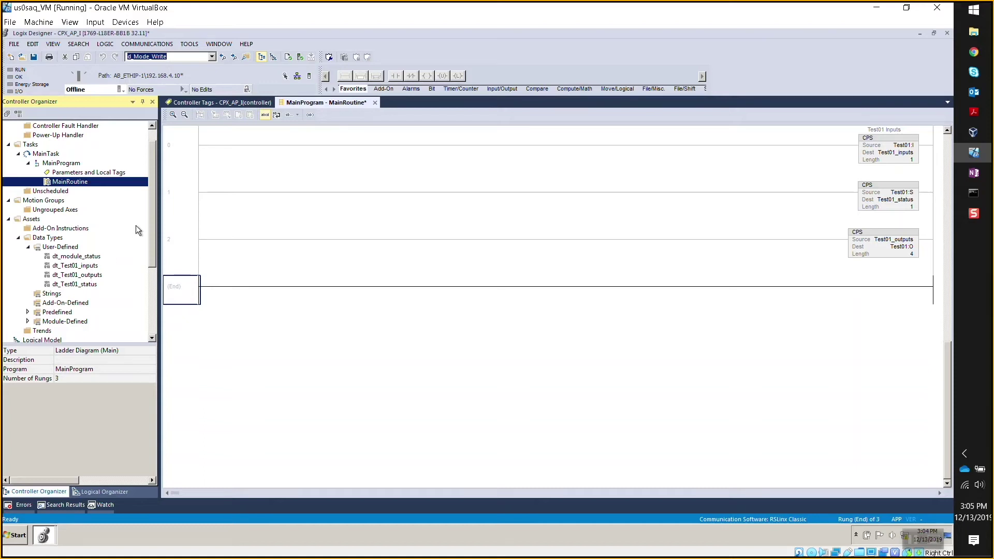
scroll(150, 226, up, 1)
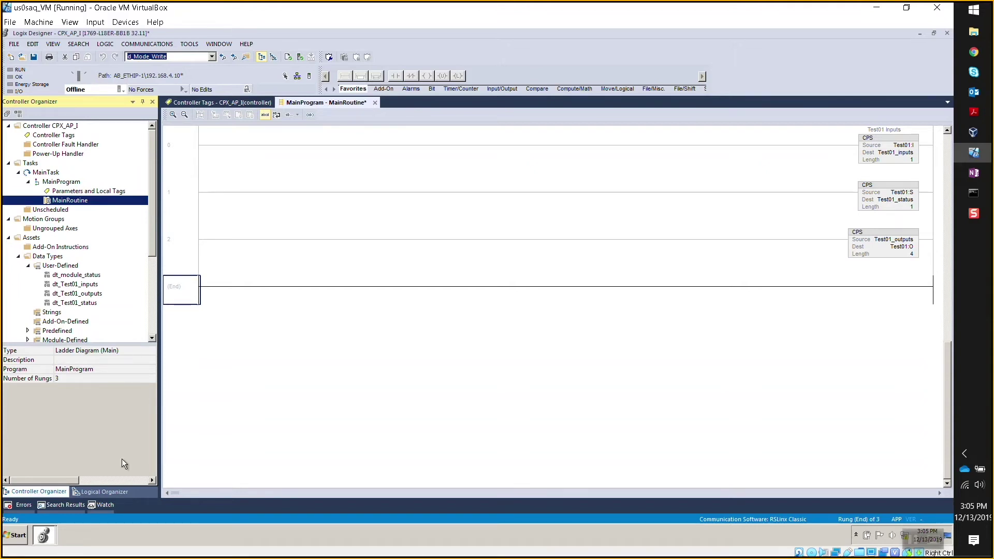
Copy rung 0 of the cpx_ap_Test01 MainRoutine to the clipboard.
click(54, 541)
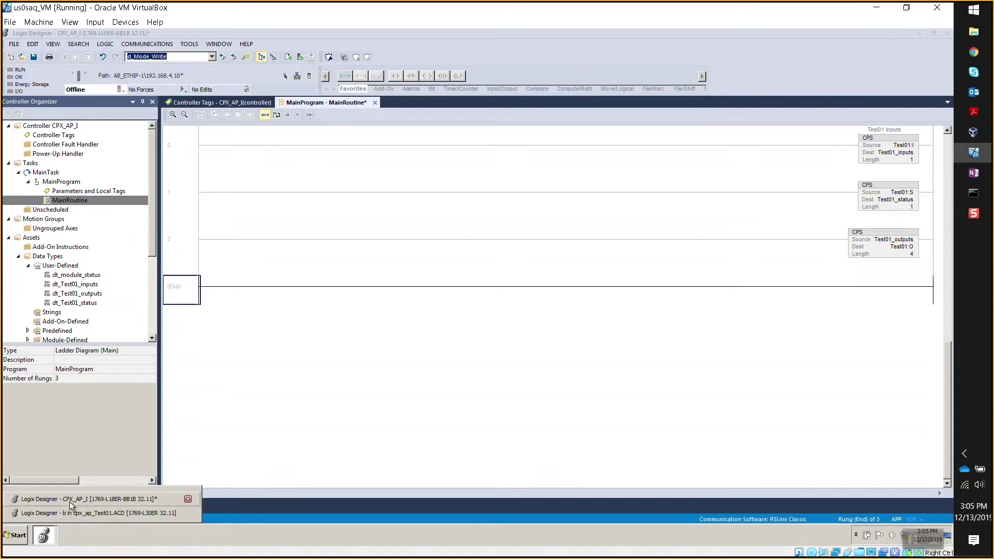
click(67, 513)
click(184, 161)
click(177, 195)
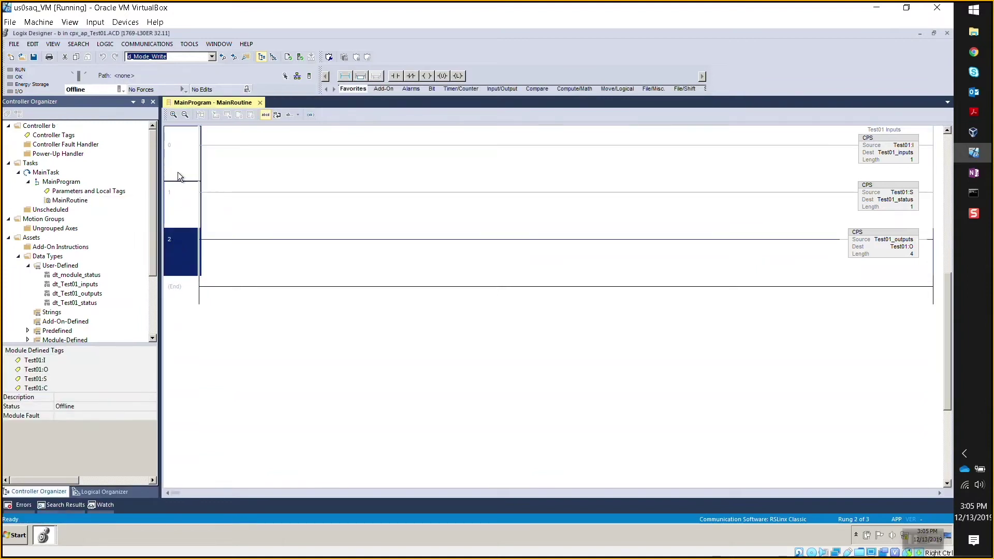
right_click(179, 147)
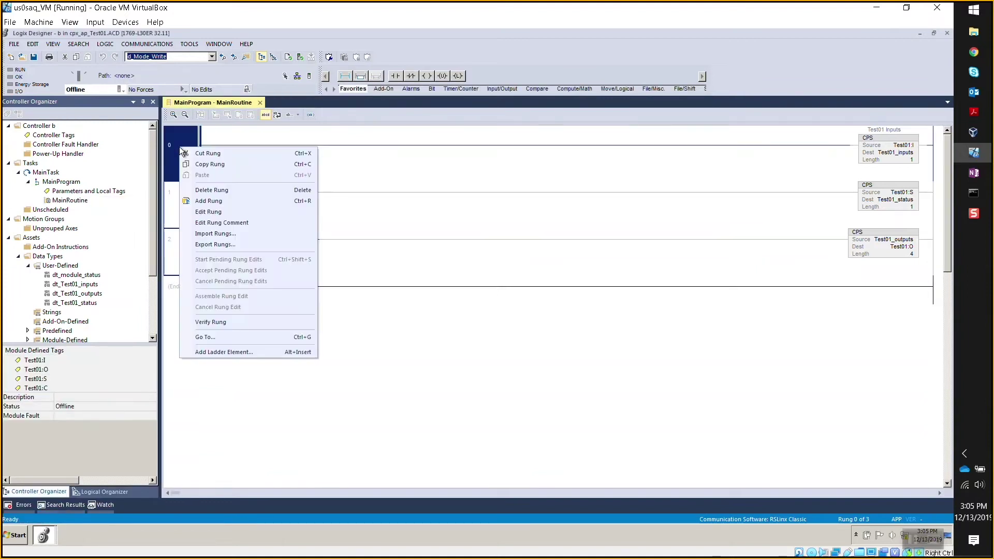
click(217, 163)
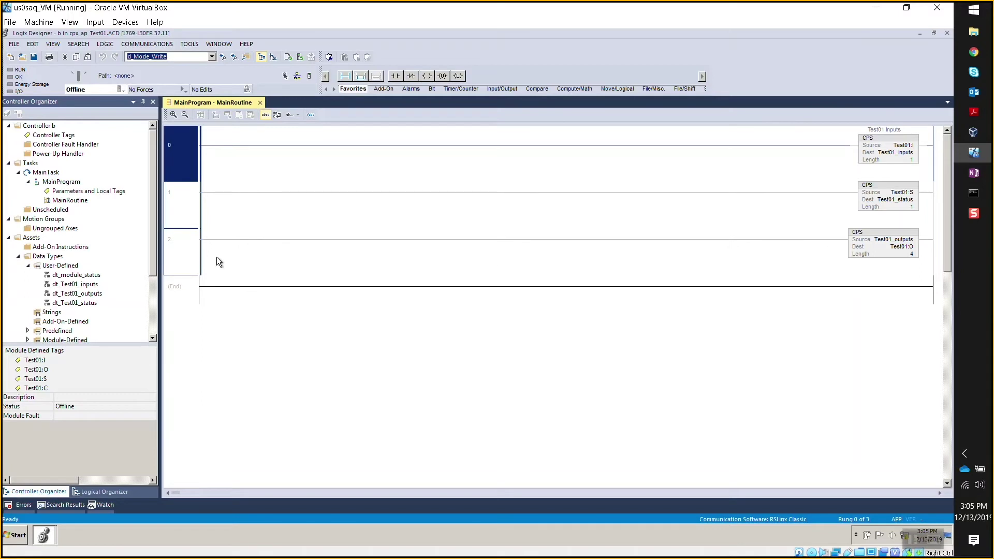
Back in CPX_AP_I, review the CPS rungs and select the ETHERNET-MODULE Test01 module.
click(44, 535)
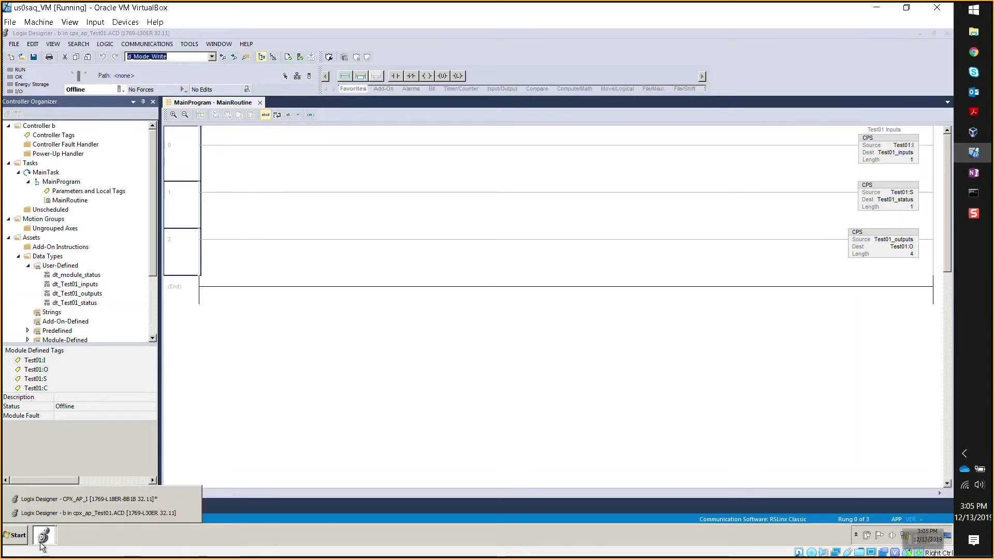
click(55, 503)
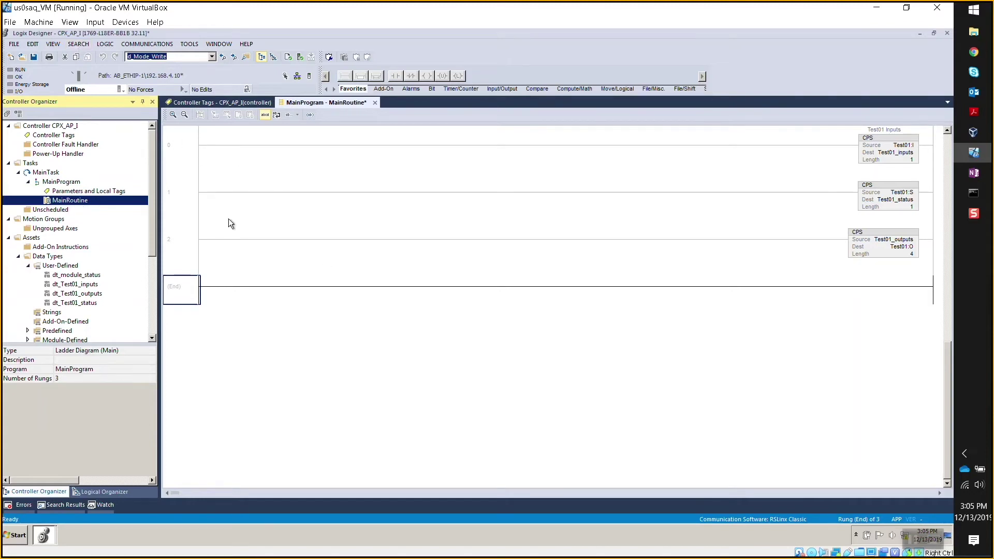
click(190, 138)
click(189, 224)
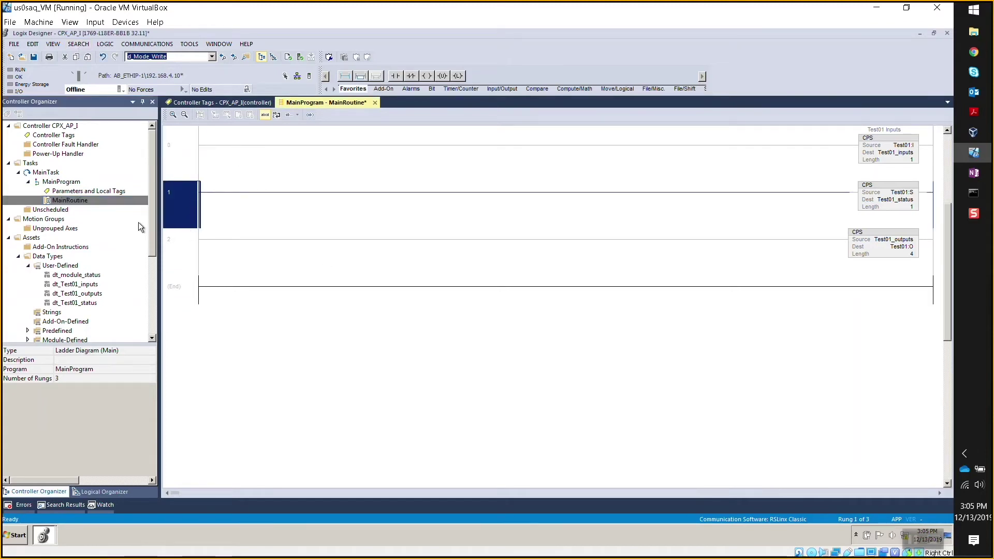
drag(152, 198, 151, 293)
click(87, 334)
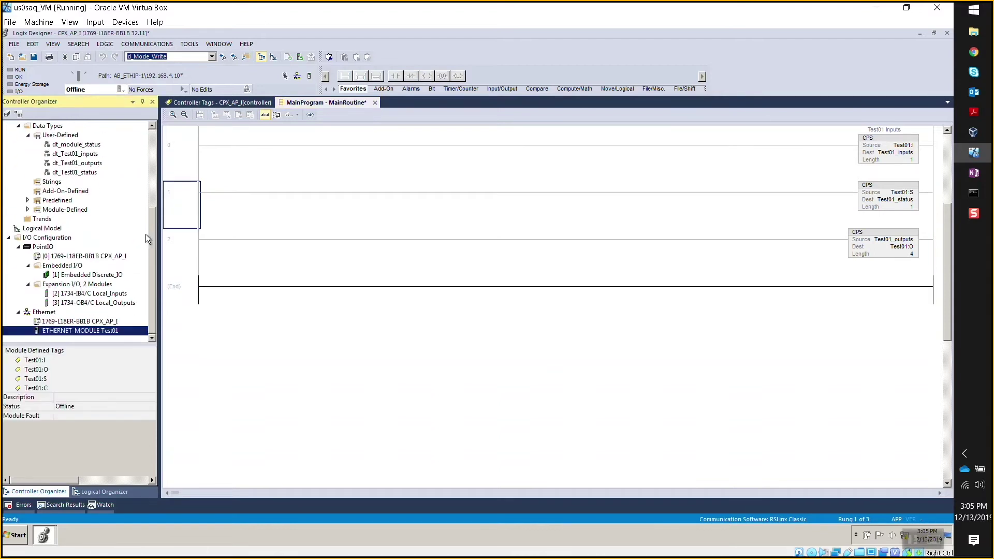
drag(151, 243, 176, 158)
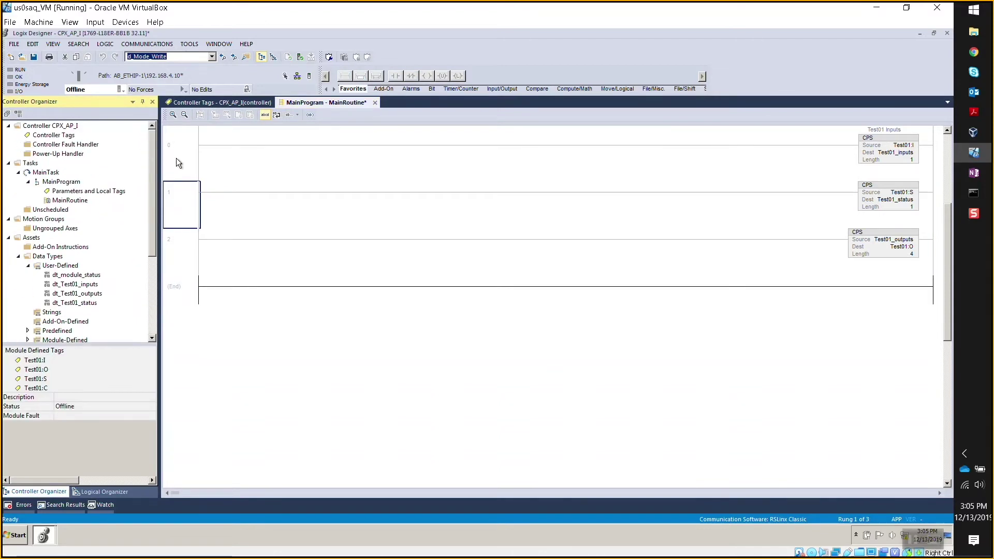
Open the controller tags and briefly expand Test01_inputs to view its channel members.
double_click(67, 136)
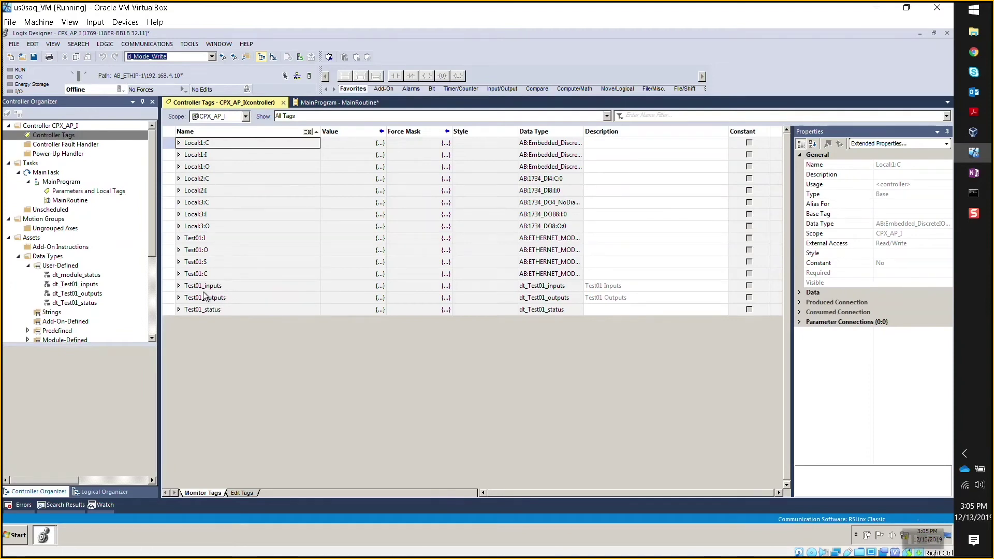
click(179, 286)
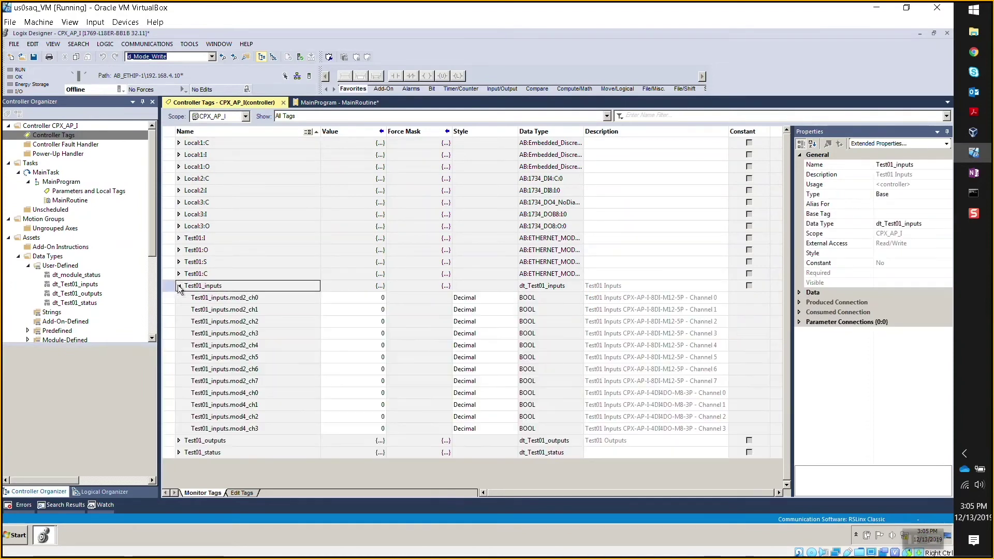
click(179, 287)
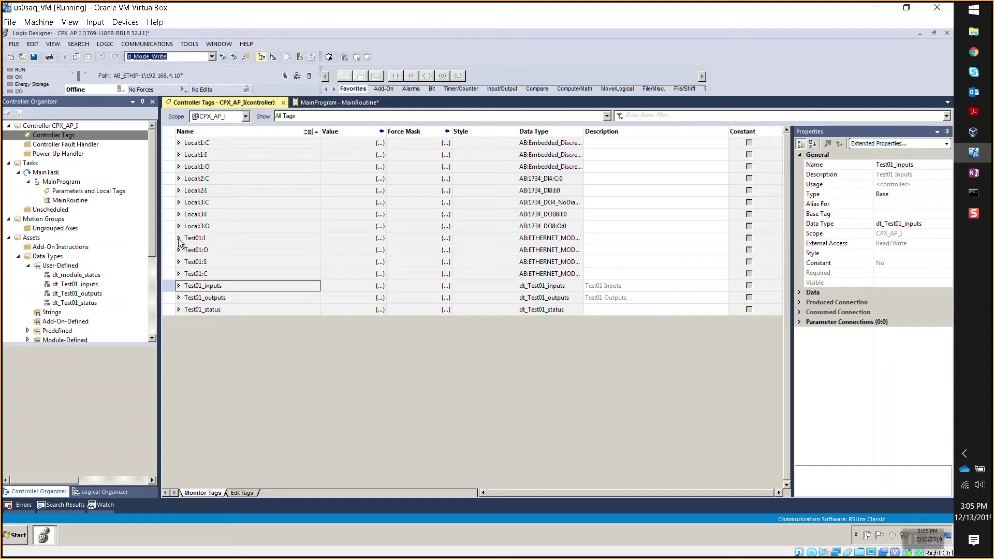
Step through the Test01:I, Test01:O and Test01:C module tags, then select Test01_inputs.
click(223, 238)
click(223, 249)
click(218, 261)
click(215, 273)
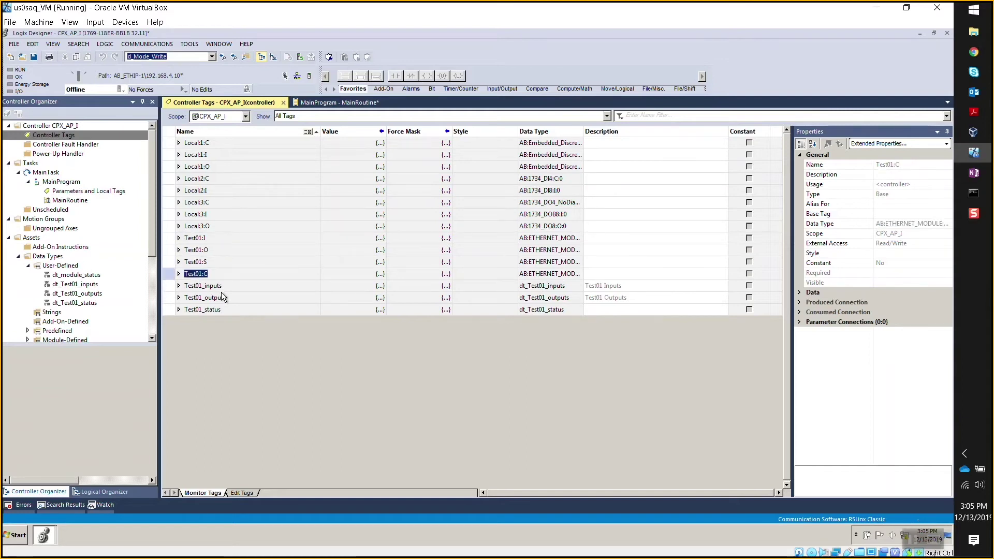
click(217, 238)
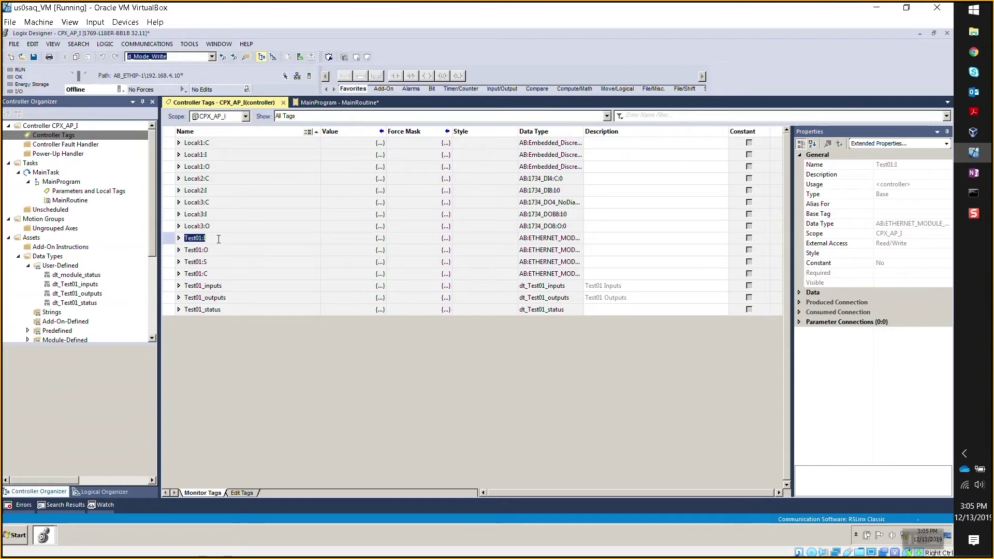
click(232, 286)
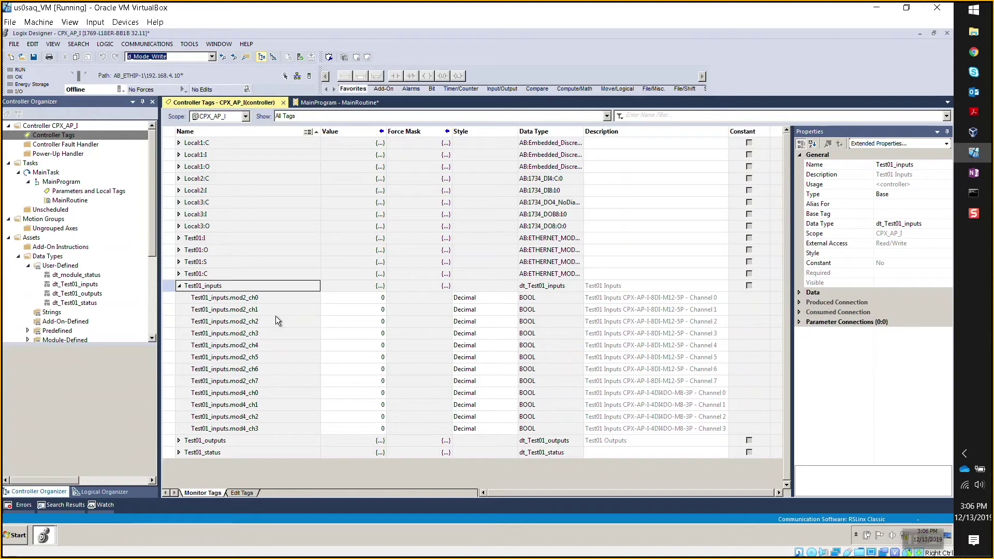
Edit the descriptions of Test01_inputs members mod2_ch0, mod4_ch0 and mod4_ch1.
click(265, 383)
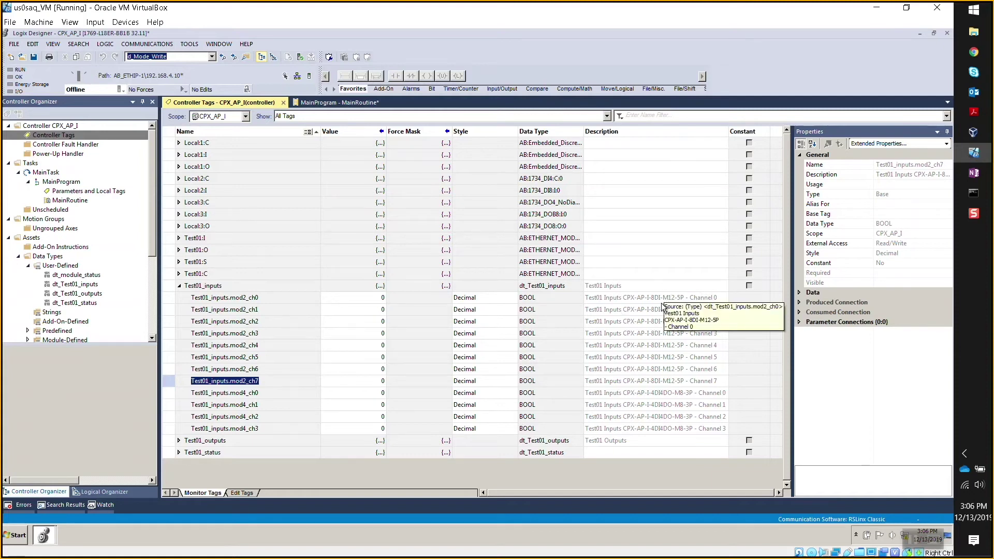
double_click(672, 299)
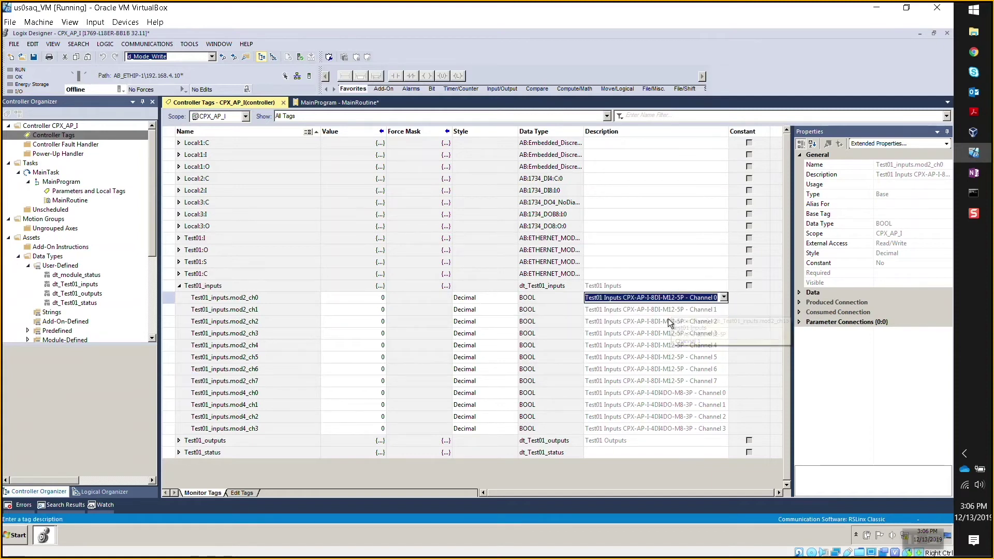
double_click(663, 392)
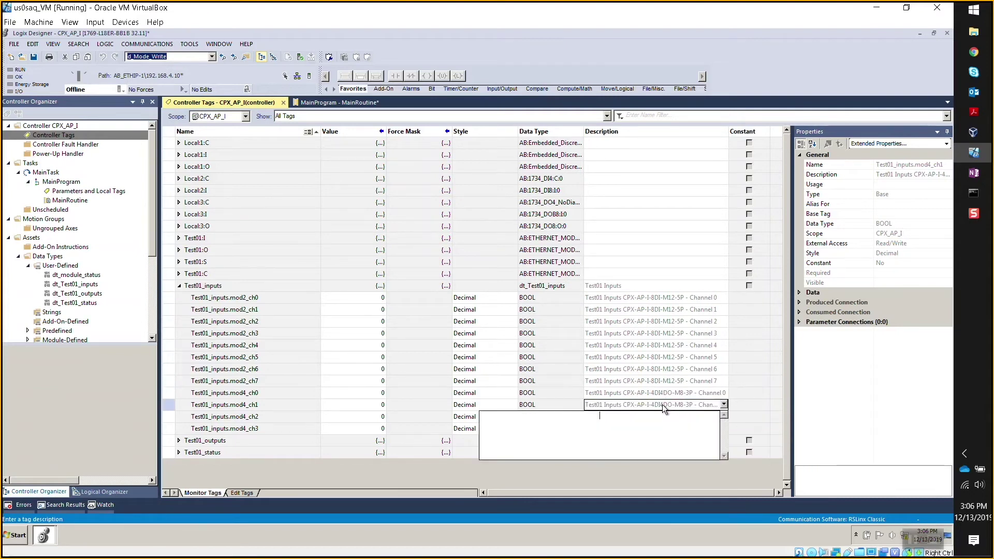
double_click(664, 404)
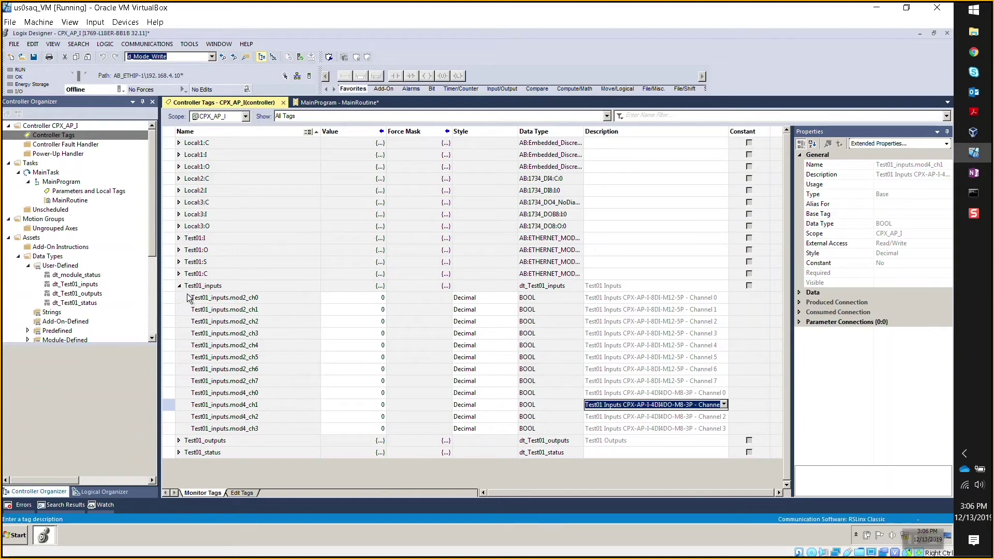
click(179, 286)
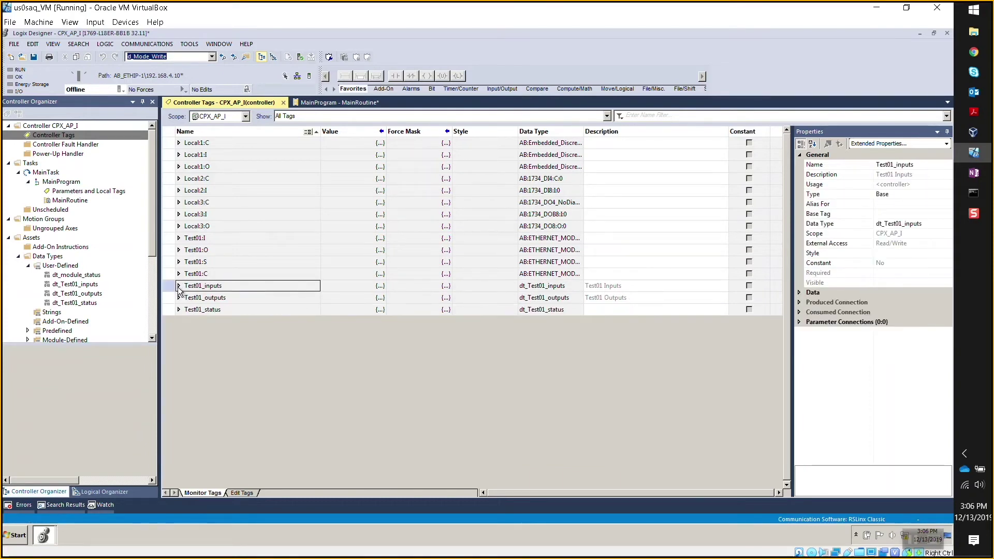
click(179, 287)
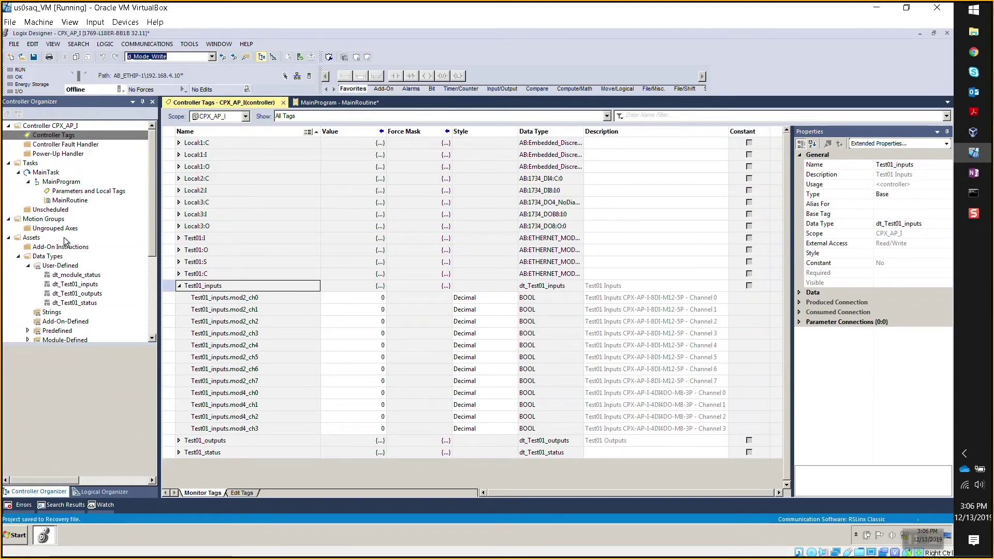
Check the MainRoutine rungs, return to Controller Tags and save the project.
double_click(56, 200)
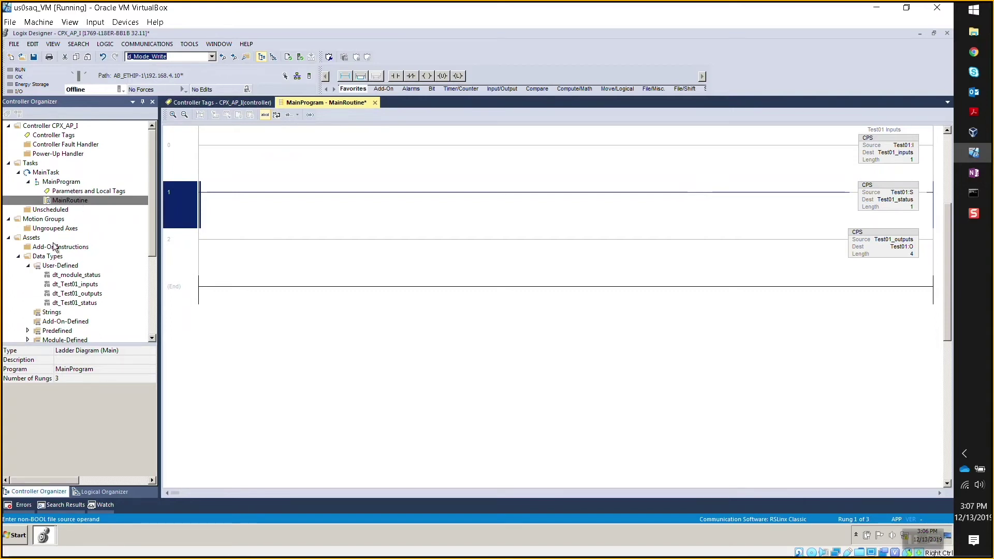
double_click(74, 136)
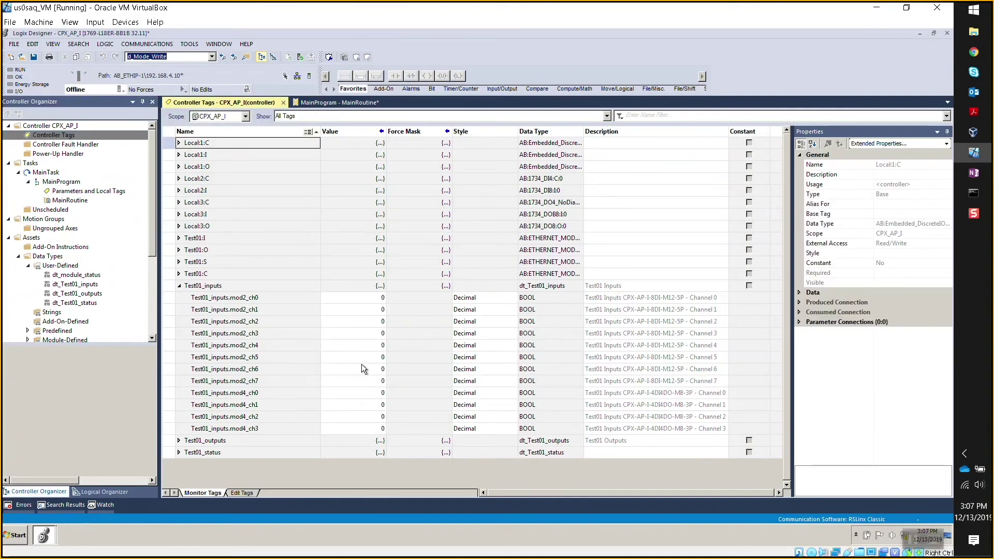
click(34, 57)
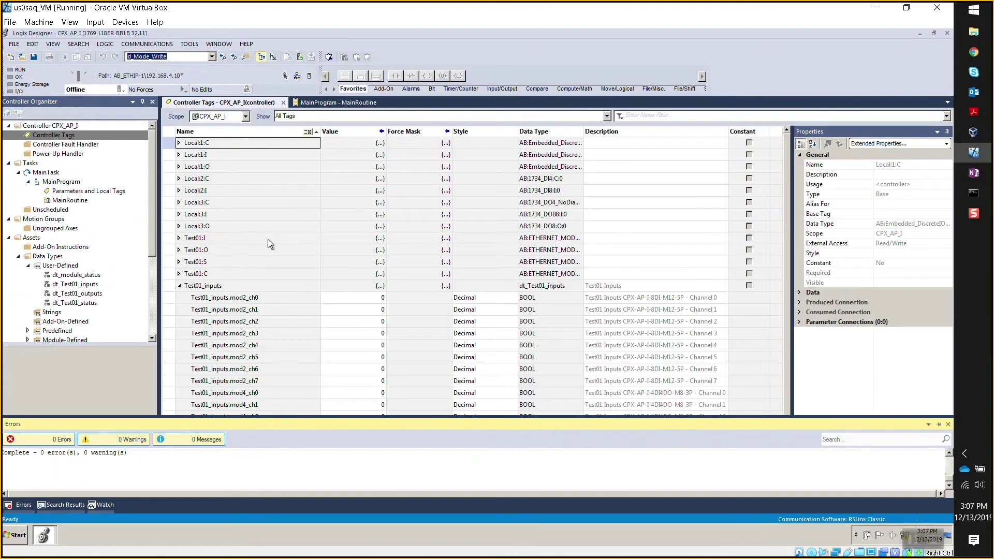
Download CPX_AP_I to the controller, confirming the download and the return to Remote Run.
click(122, 89)
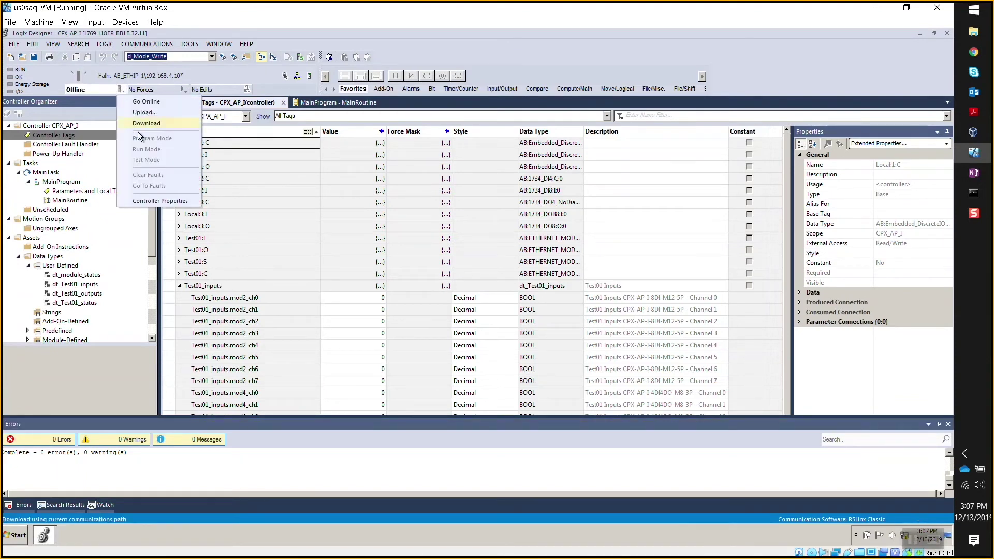
click(151, 124)
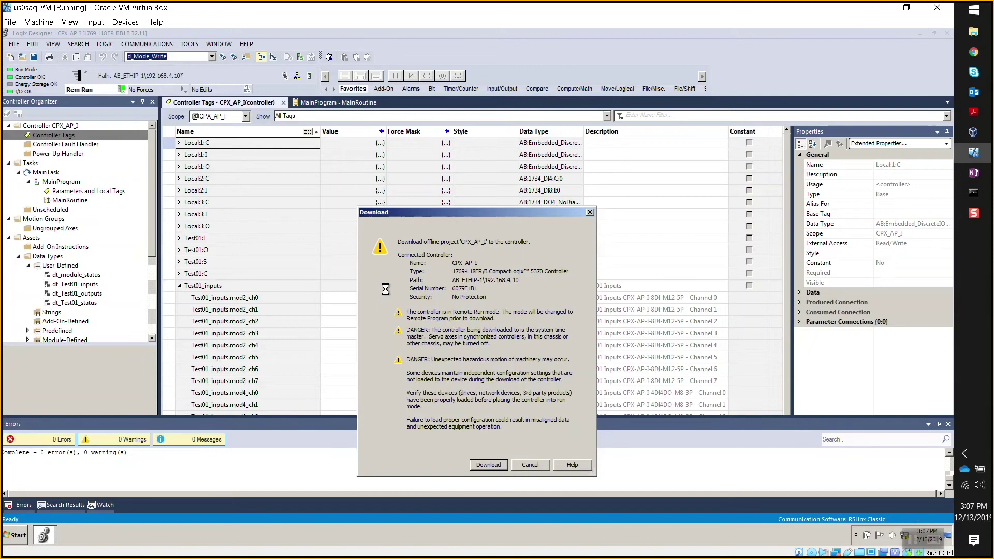
click(481, 464)
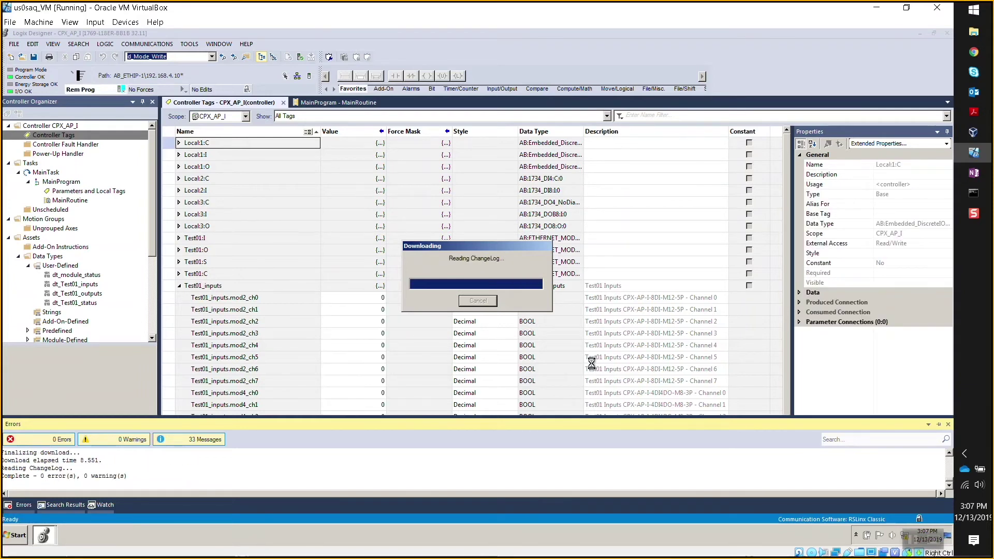
click(527, 301)
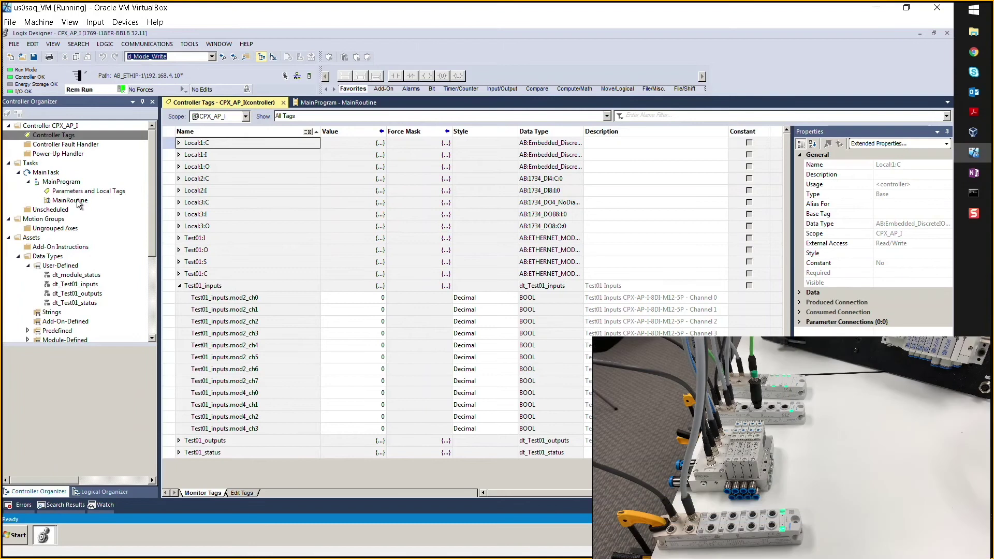
Select the mod2_ch2 input tag, then collapse Test01_inputs and expand the Test01_outputs channels.
click(300, 323)
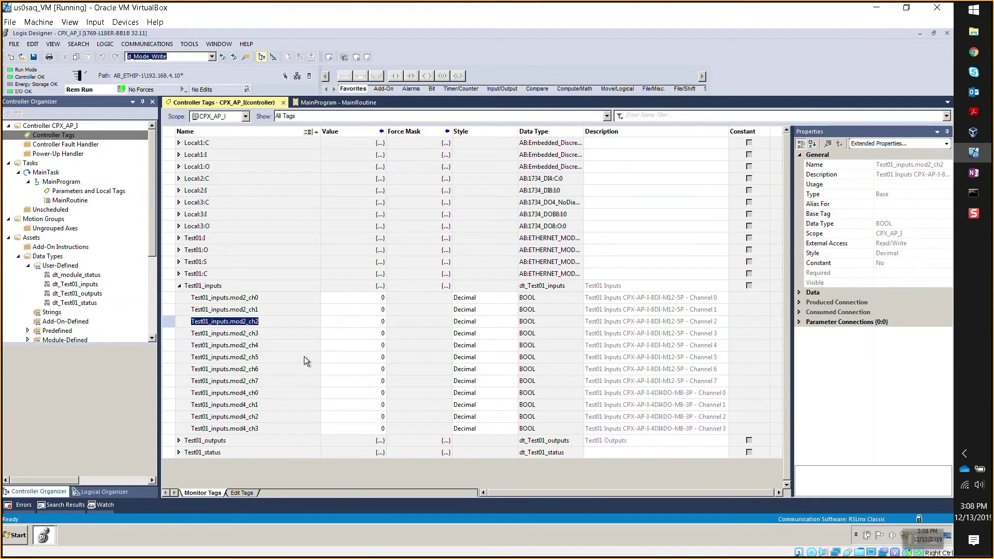
click(180, 285)
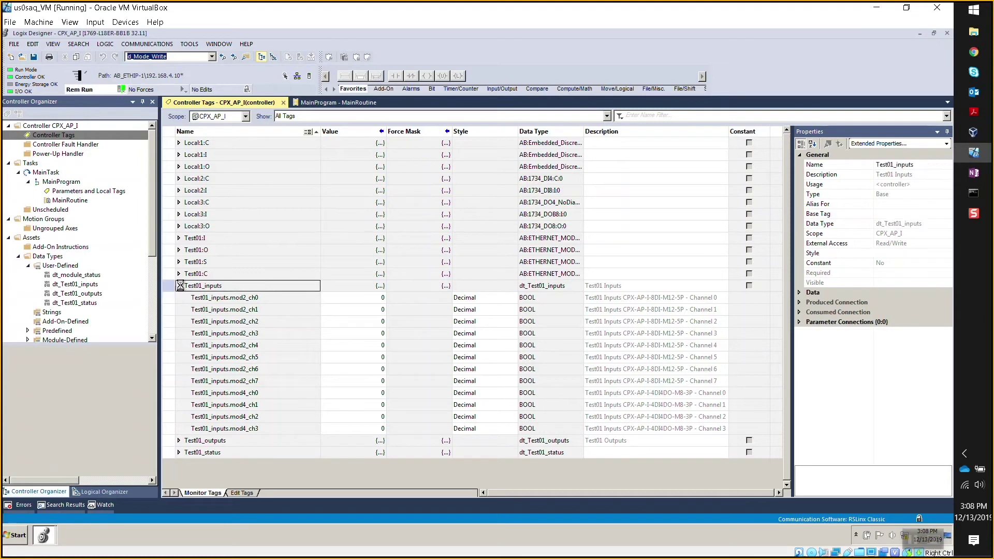
click(178, 297)
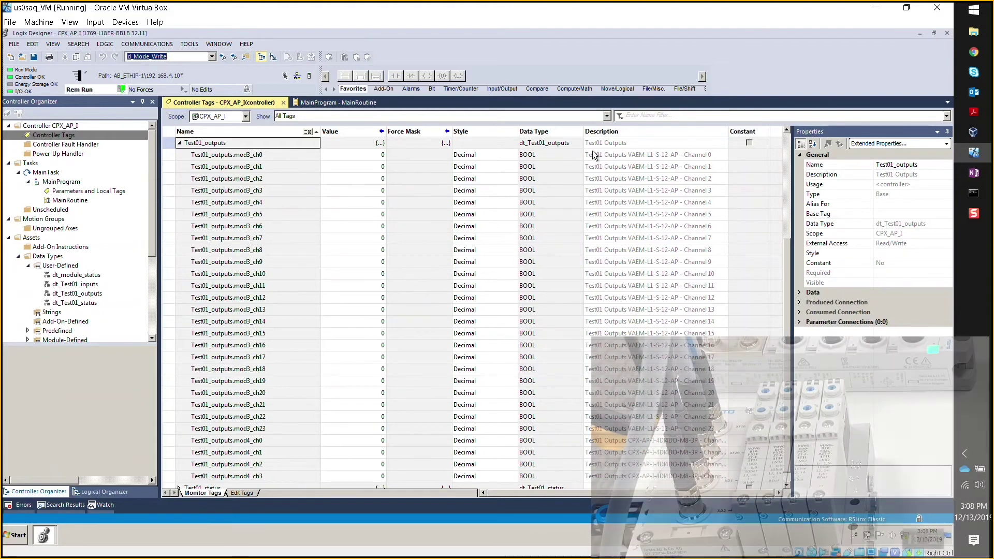
Switch outputs mod3_ch0, mod3_ch2, mod3_ch4, mod3_ch6 and mod3_ch7 on by setting them to 1.
double_click(373, 155)
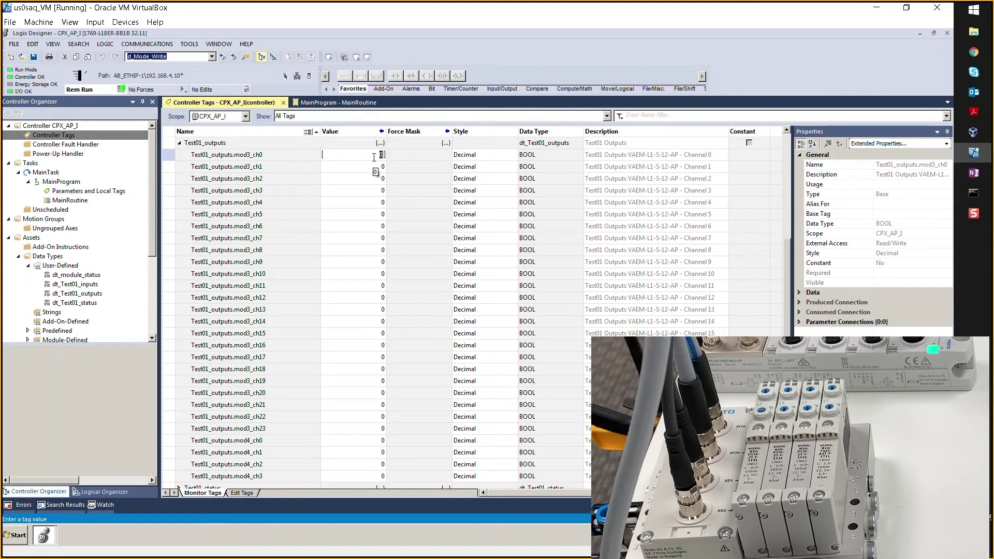
text(1)
key(Return)
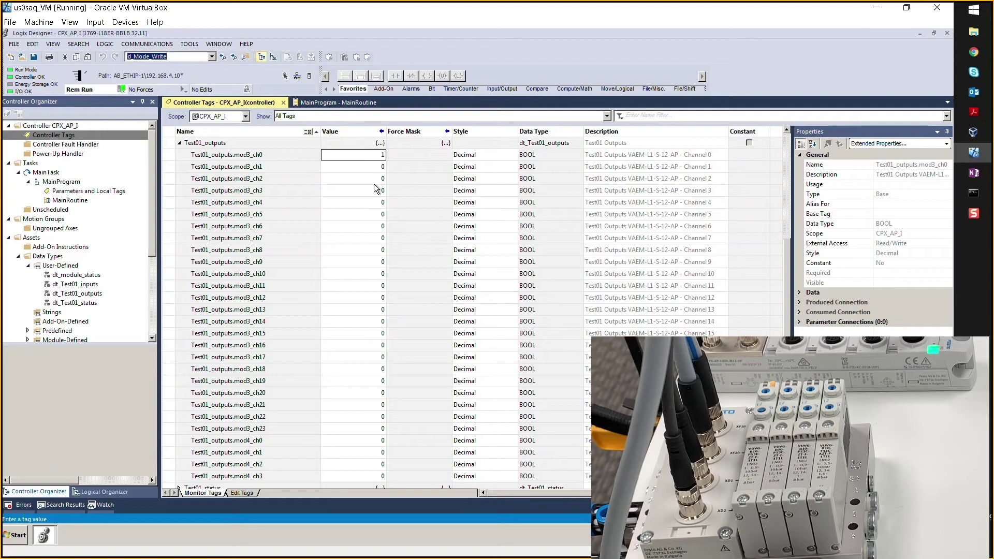
double_click(380, 178)
text(1)
key(Return)
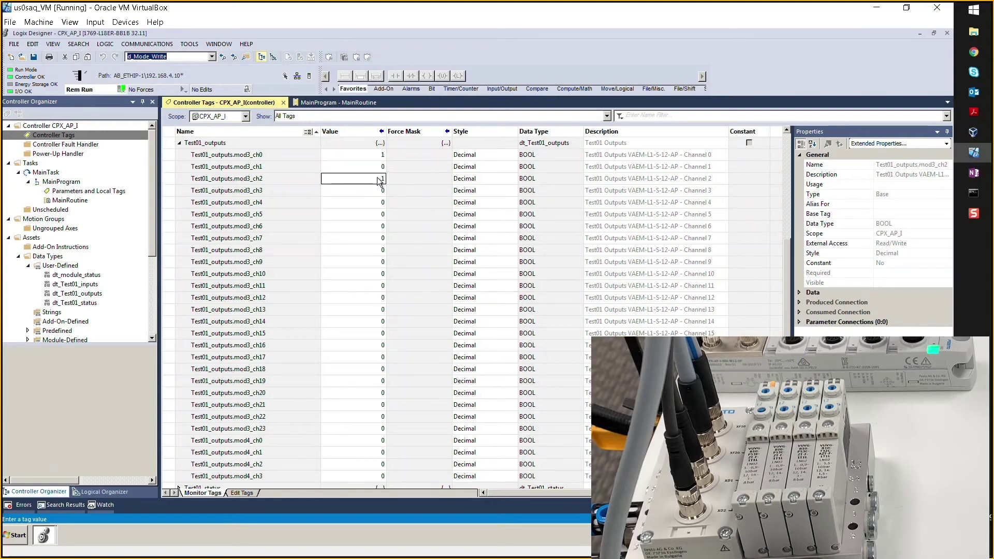
double_click(374, 203)
text(1)
key(Return)
double_click(372, 226)
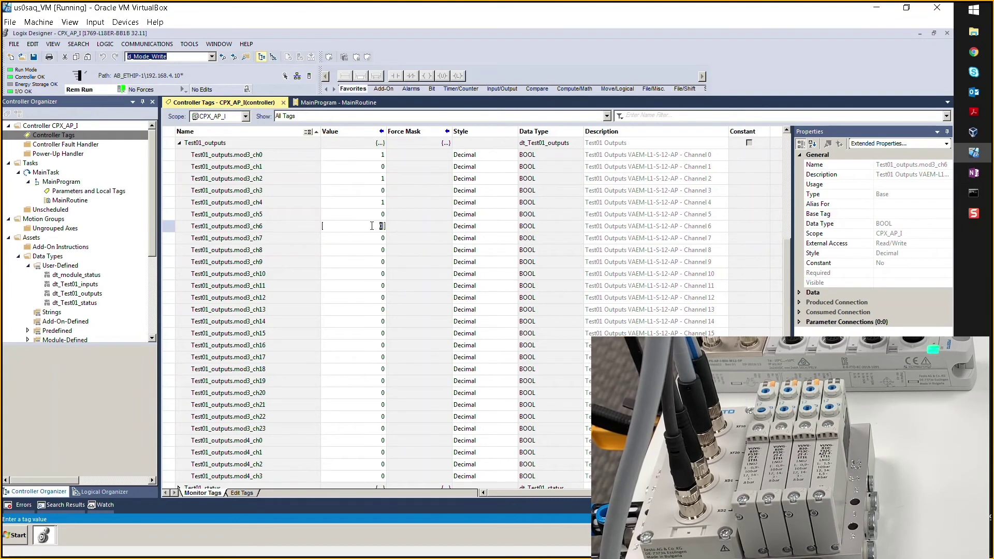
text(1)
key(Return)
double_click(372, 238)
key(Return)
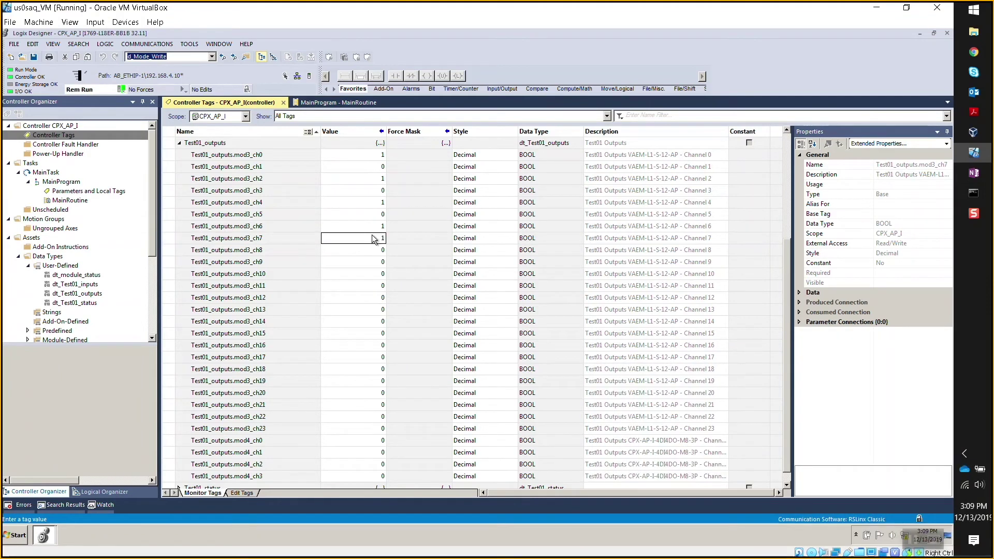
Switch module 4 outputs mod4_ch0 and mod4_ch3 on by setting them to 1.
scroll(370, 266, down, 1)
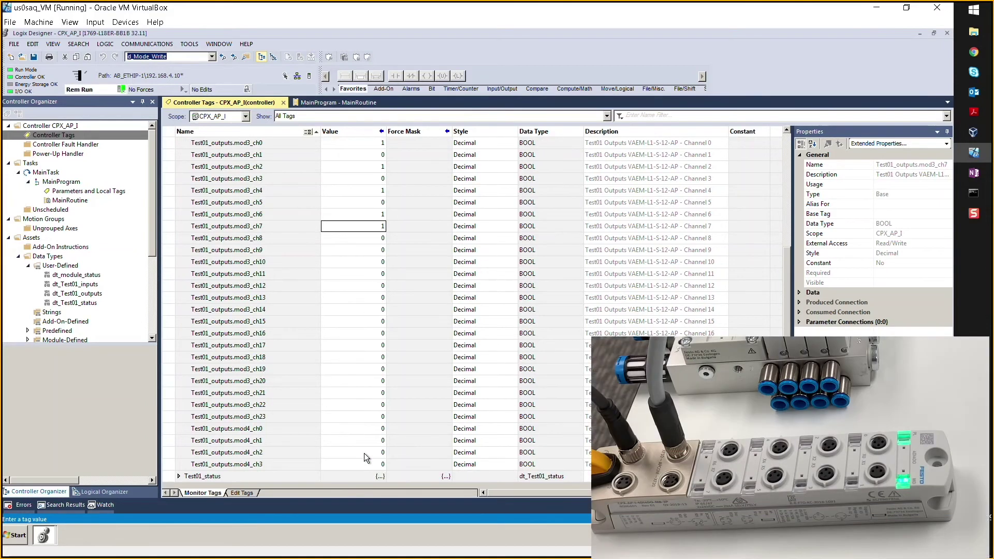
double_click(370, 429)
text(1)
key(Return)
double_click(363, 465)
text(1)
key(Return)
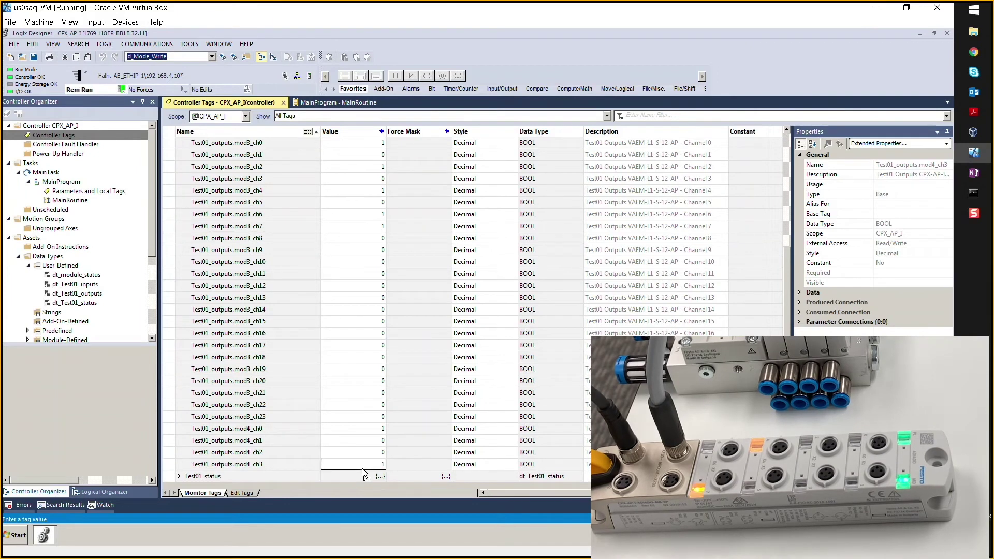
Return outputs mod3_ch0, mod3_ch2, mod3_ch4, mod3_ch6 and mod3_ch7 to 0.
scroll(419, 274, up, 2)
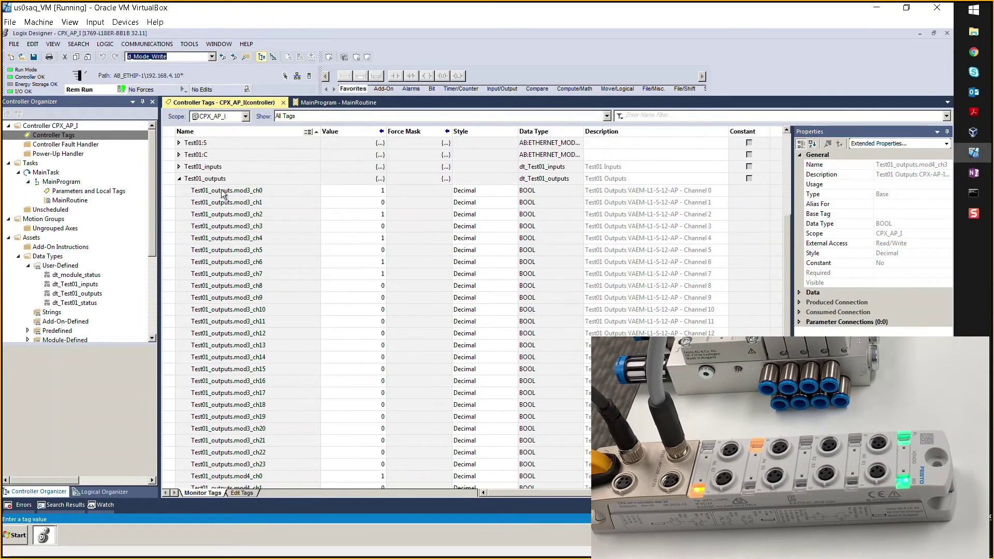
double_click(366, 195)
text(0)
key(Return)
double_click(367, 214)
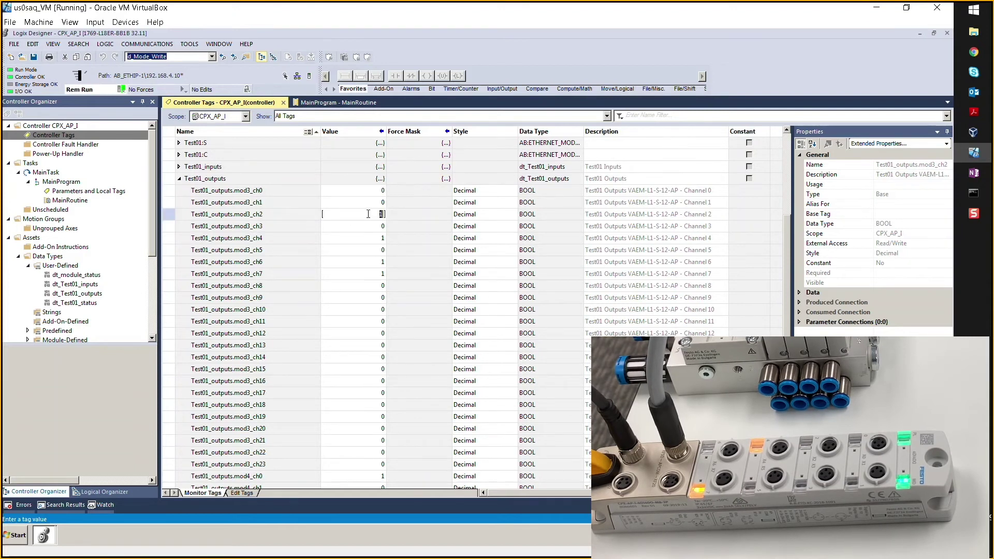
text(0)
key(Return)
double_click(365, 240)
text(0)
key(Return)
double_click(353, 261)
key(Return)
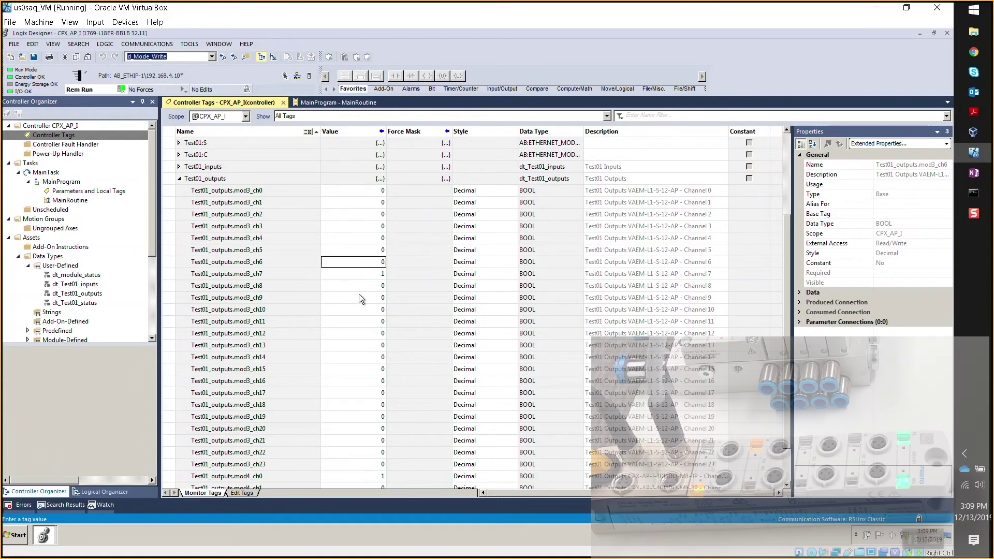
click(350, 274)
Return mod4_ch0 to 0 and collapse the Test01_outputs channels.
scroll(343, 284, down, 1)
double_click(365, 440)
text(0)
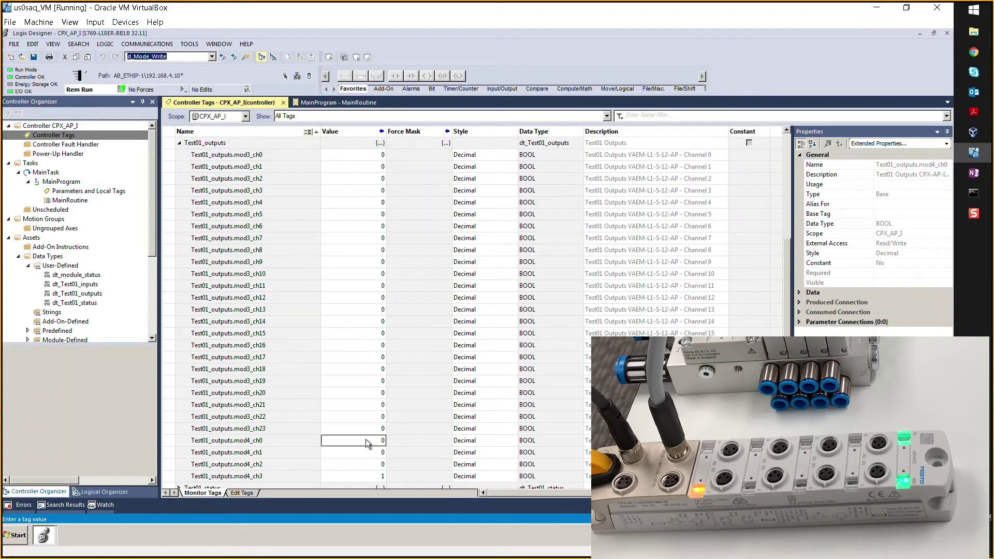
click(361, 485)
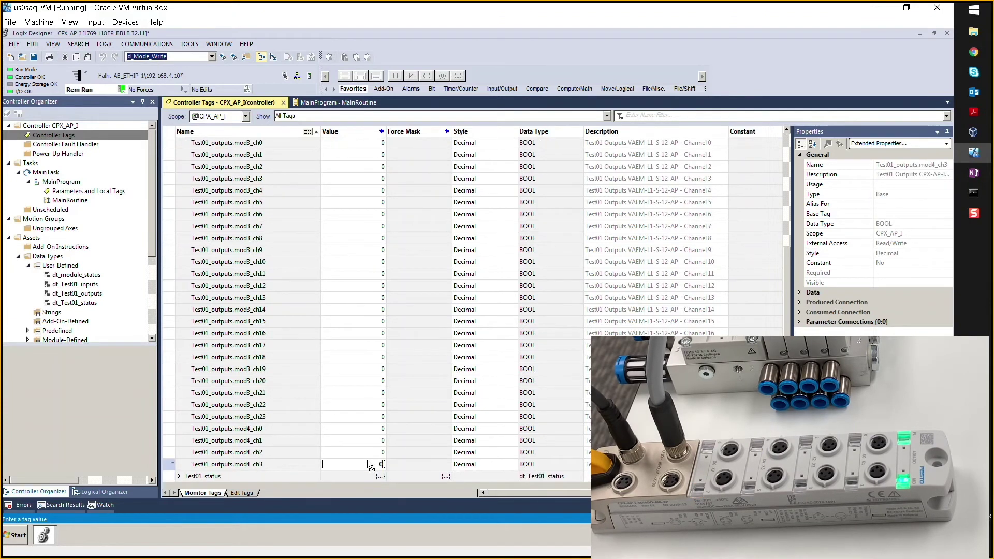
scroll(365, 460, up, 4)
click(178, 264)
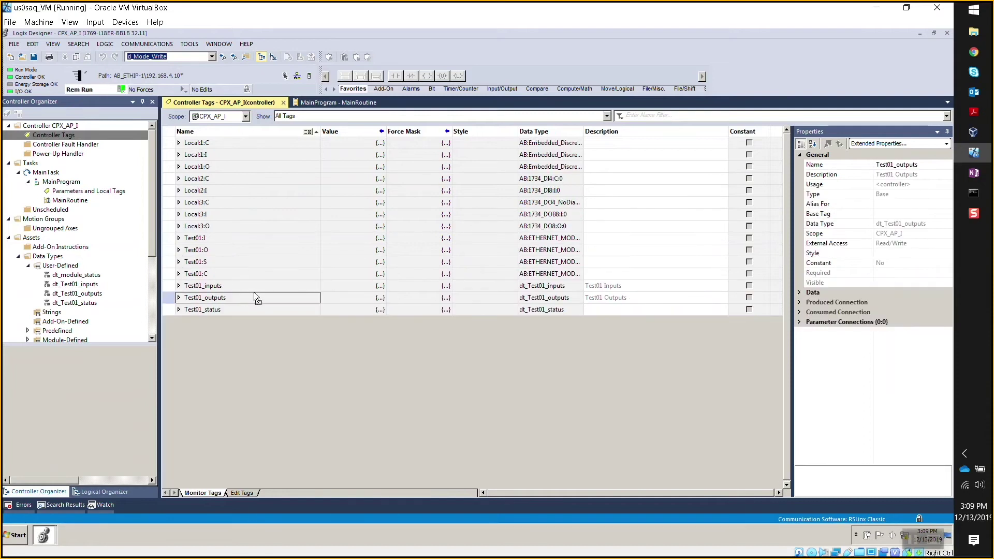
Expand Test01_status, module_1 and module_4, select module_4.module_no, then switch to the device web page.
double_click(192, 310)
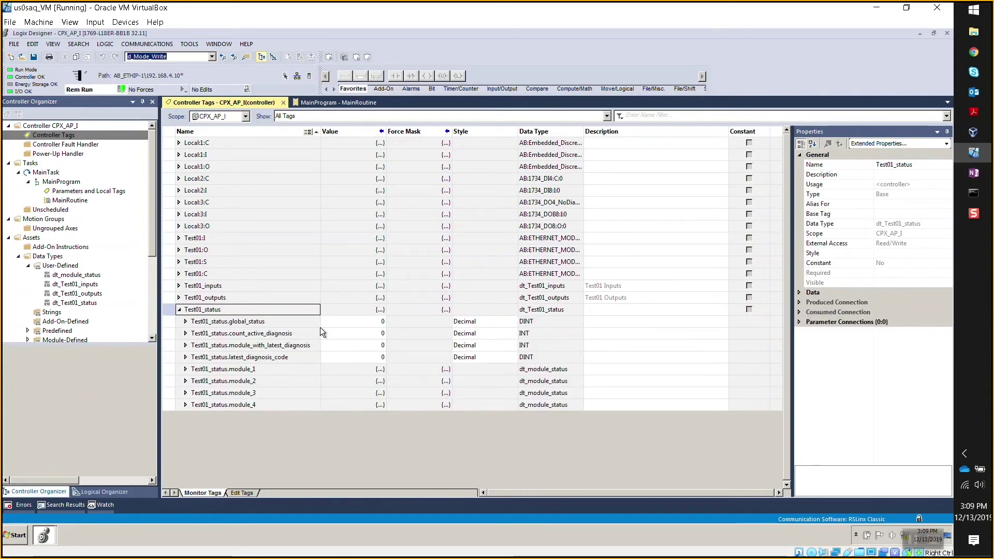
click(185, 369)
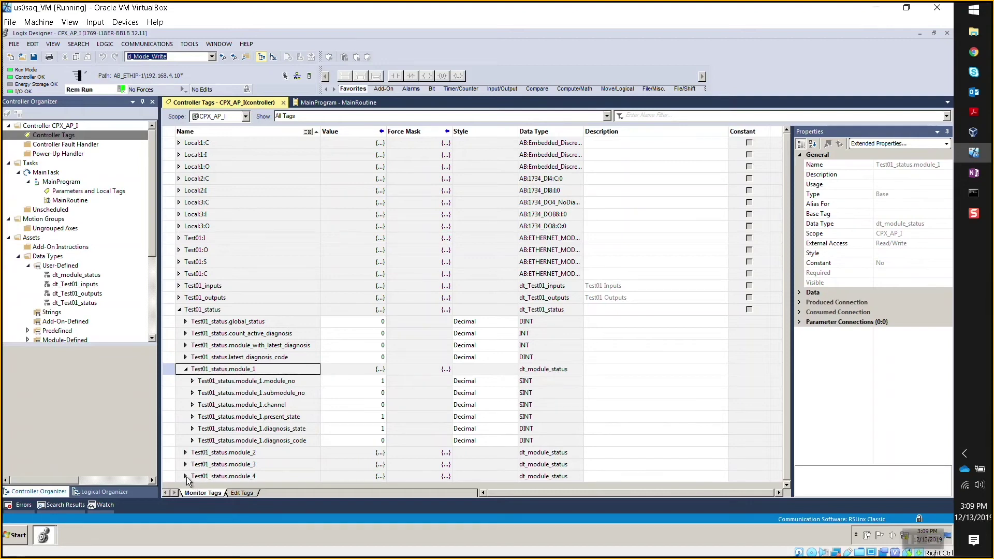
click(185, 476)
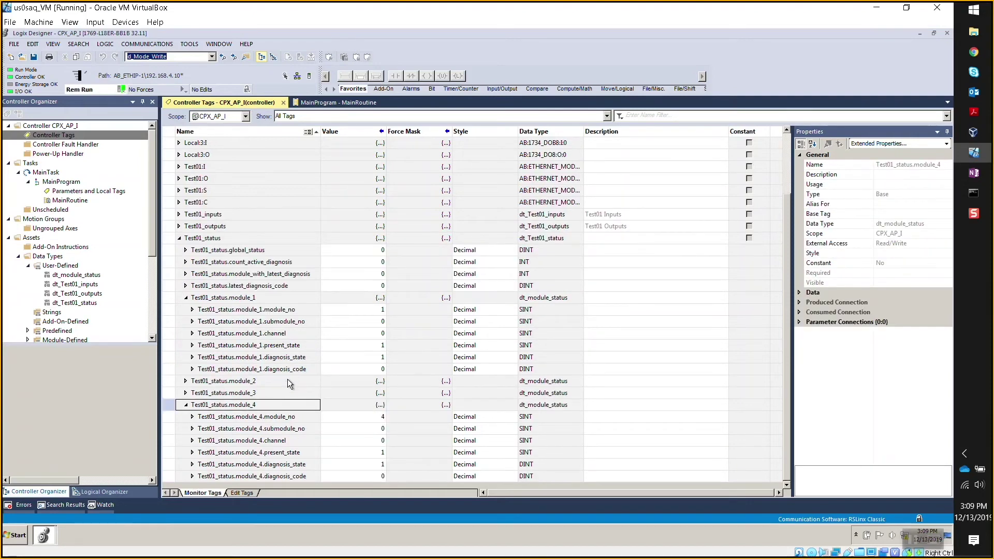
click(301, 419)
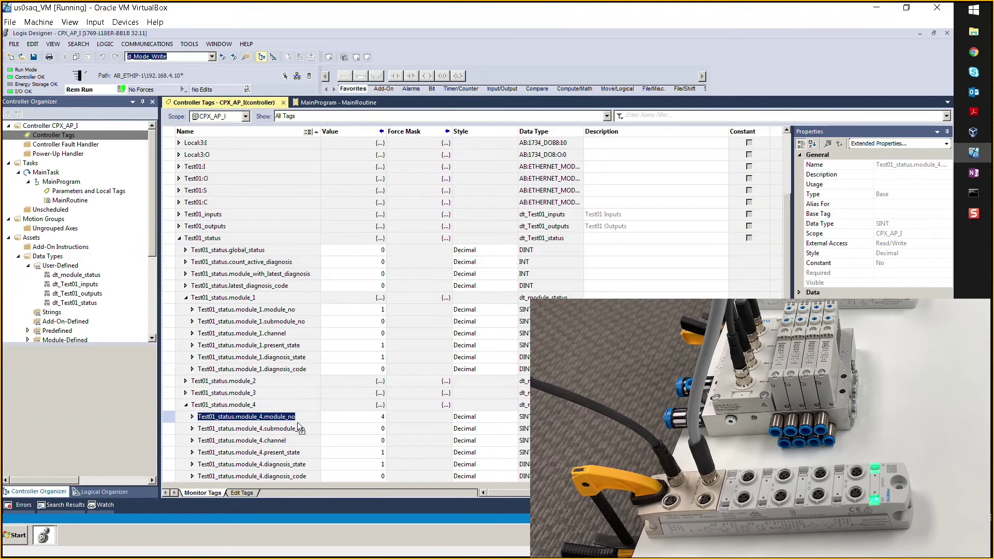
click(983, 56)
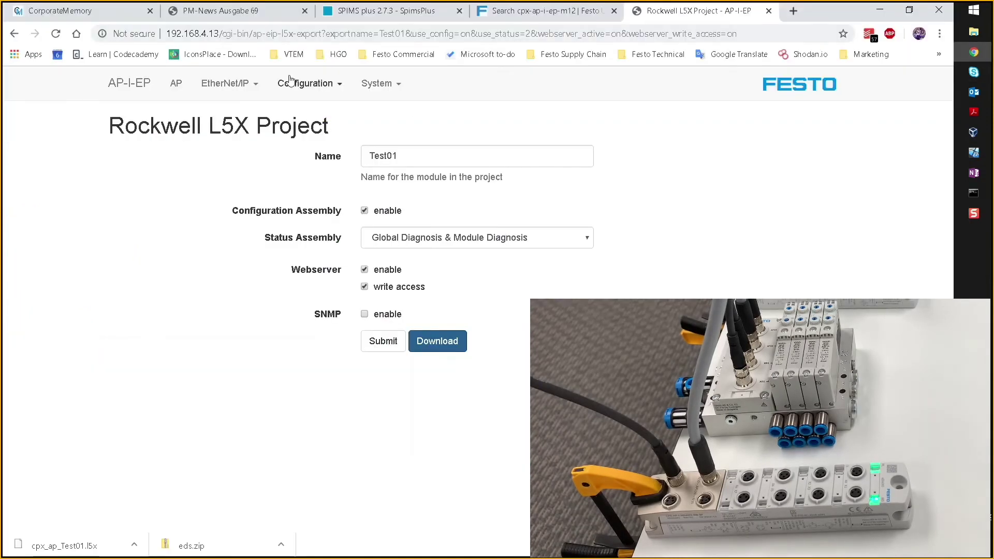
Open the device's AP overview page, then Alt+Tab back to the Logix Designer tag view.
click(177, 84)
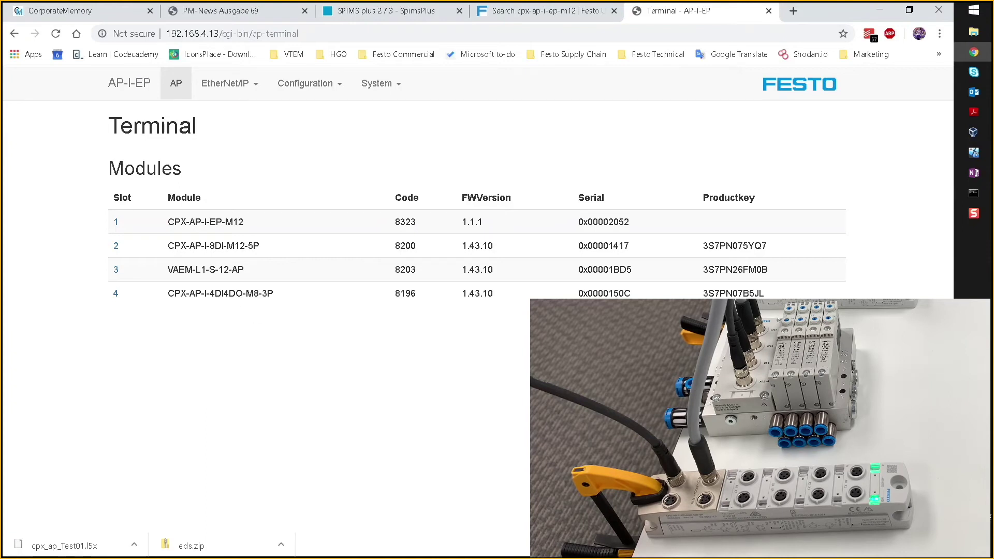
key(alt+Tab)
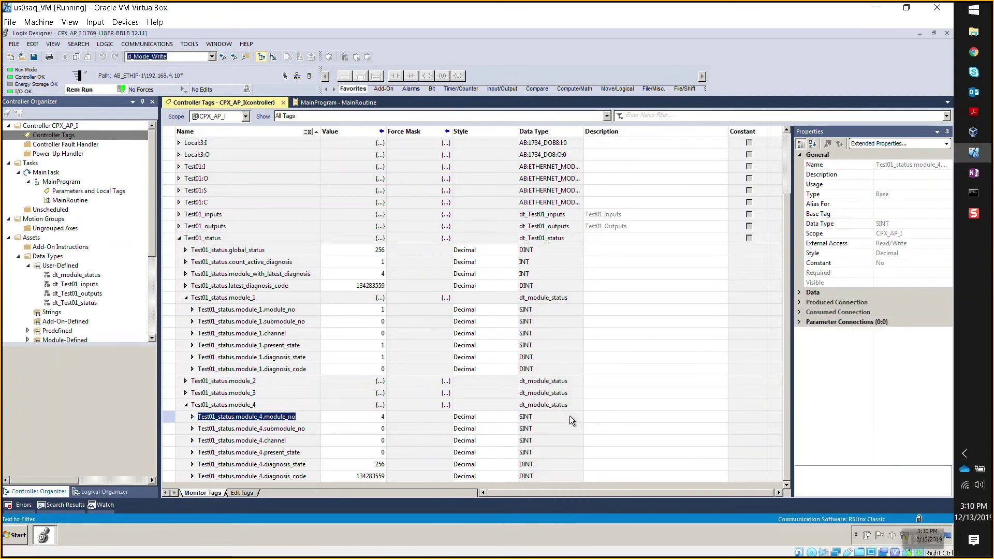
Set the Style of module_4 diagnosis_state and diagnosis_code to Hex, showing 16#0000_0100 and 16#0801_0127.
click(490, 468)
click(484, 500)
click(483, 477)
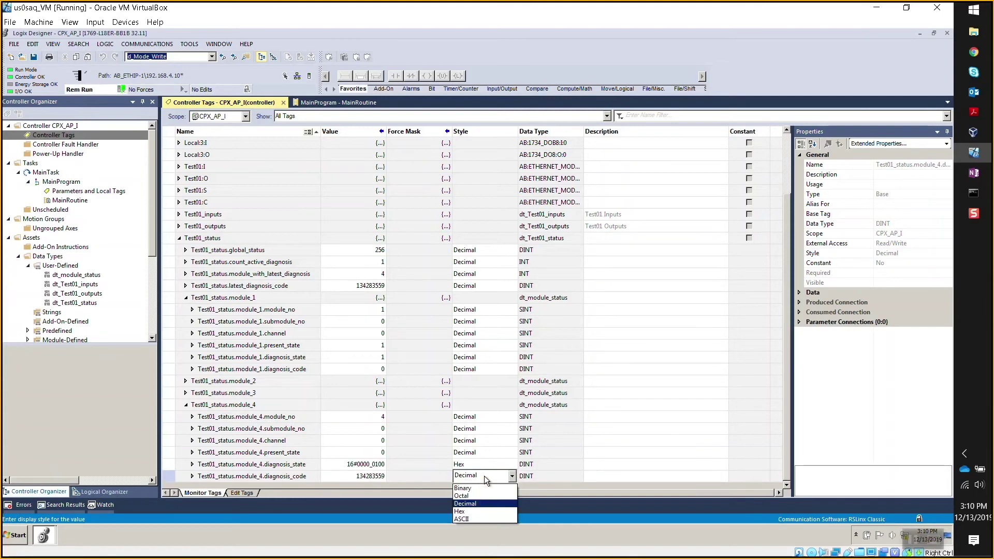
click(472, 513)
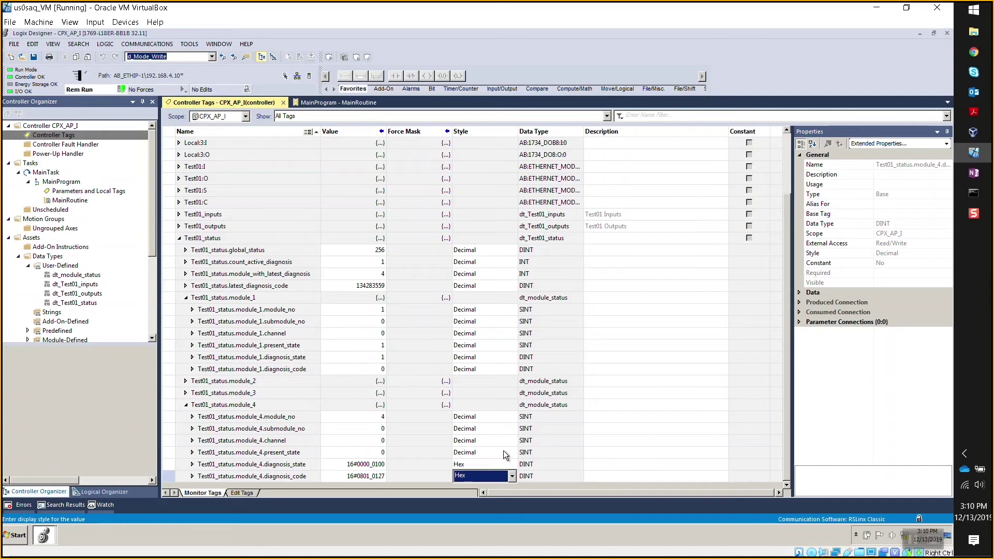
Bring the CPX-AP user manual window forward from the taskbar previews.
mouse_move(972, 112)
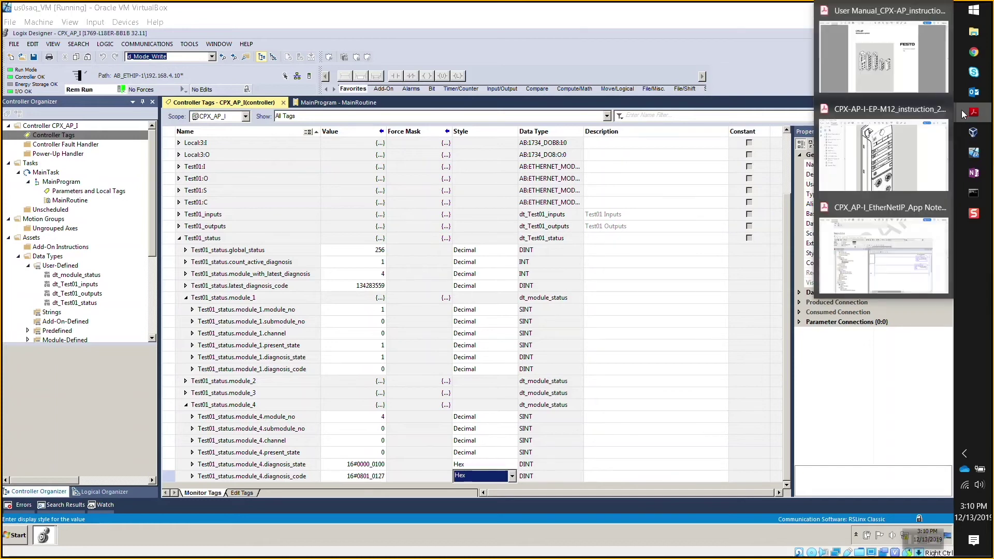
click(883, 155)
scroll(629, 260, up, 3)
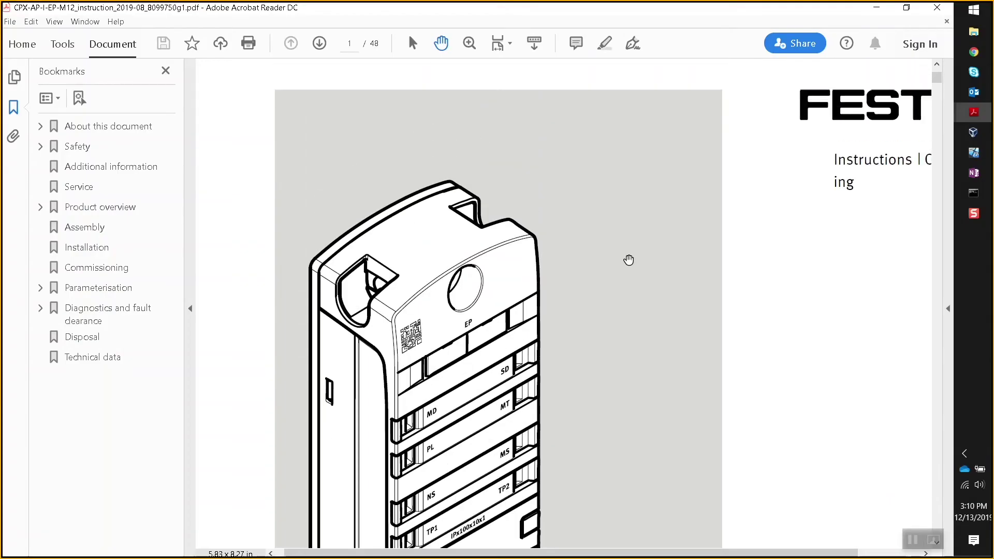
scroll(629, 260, up, 2)
mouse_move(973, 112)
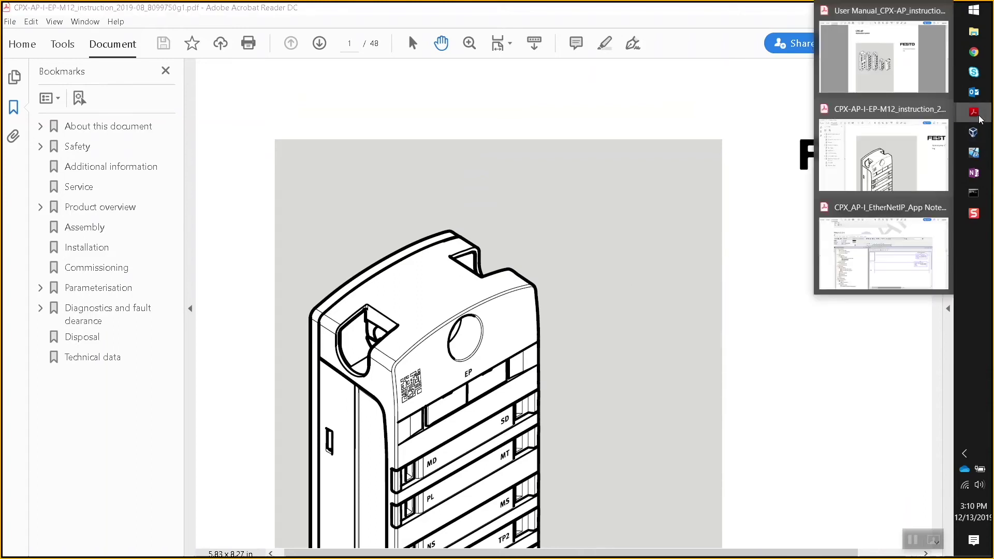
click(883, 57)
scroll(728, 262, down, 10)
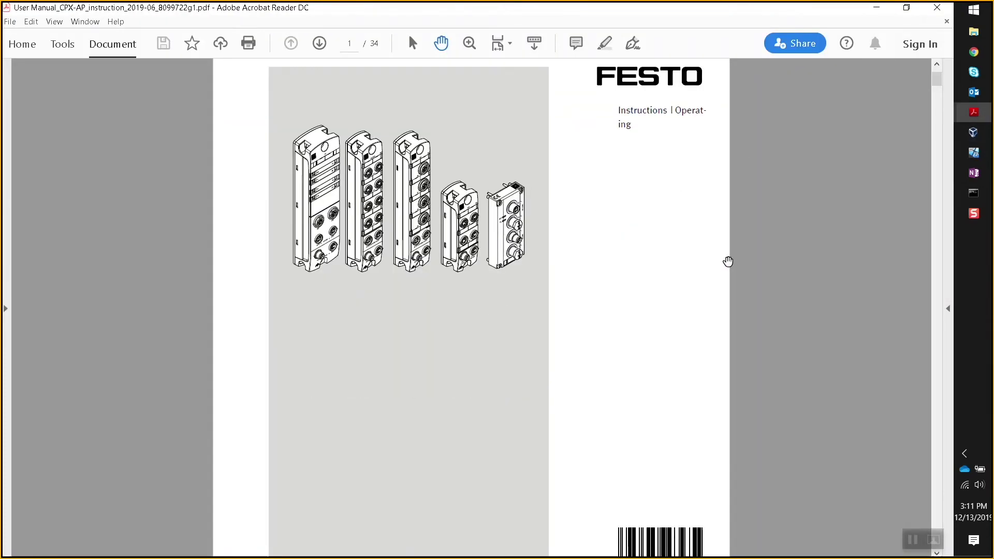
Open the manual's Bookmarks pane, expand Diagnostics and jump to that chapter.
click(9, 294)
click(14, 77)
click(15, 79)
click(13, 107)
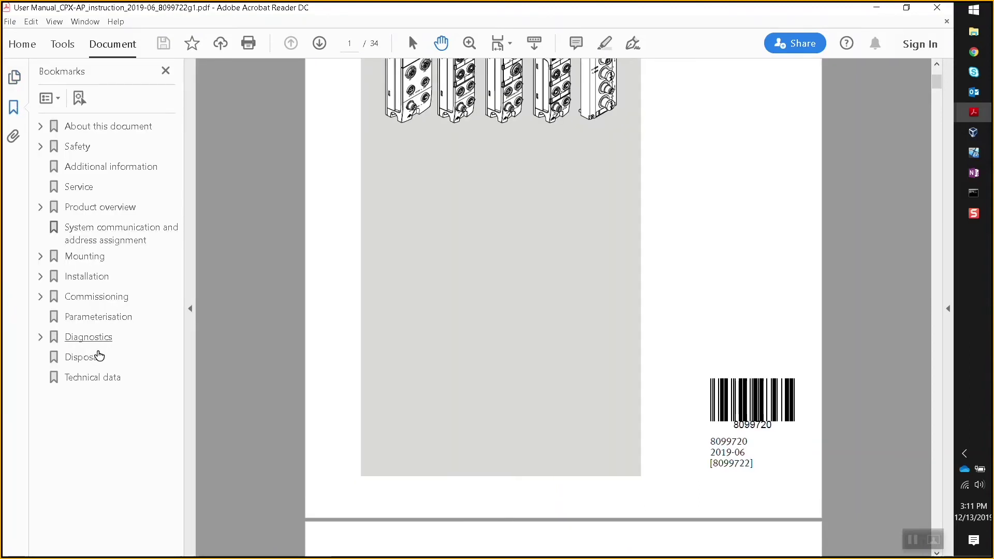
click(40, 337)
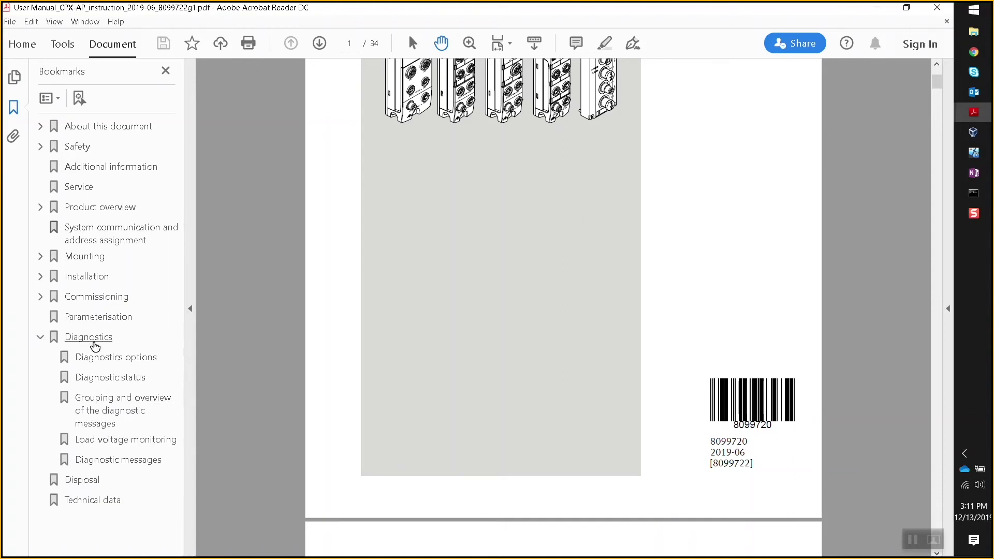
click(93, 339)
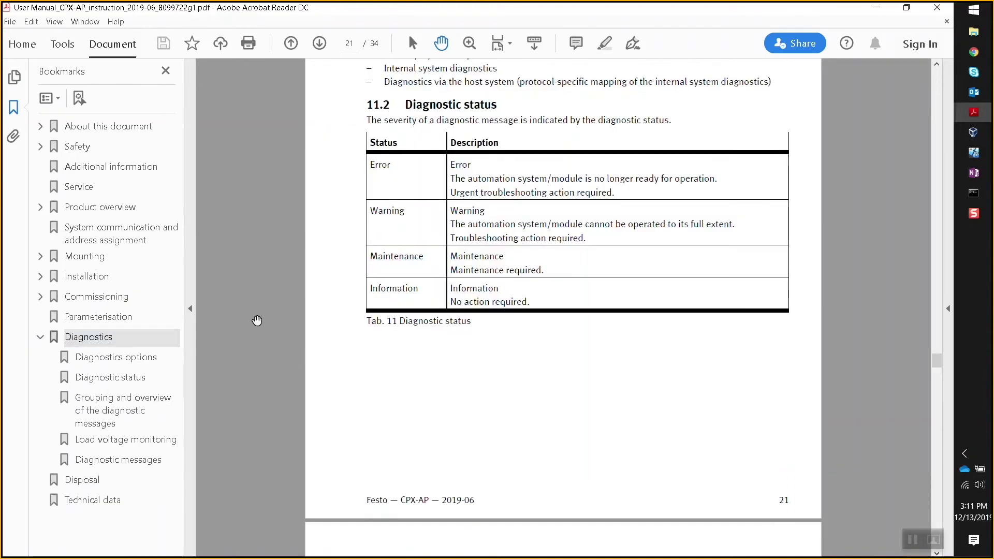
Scroll to the 11.5 Diagnostic messages table on page 27.
scroll(258, 321, down, 5)
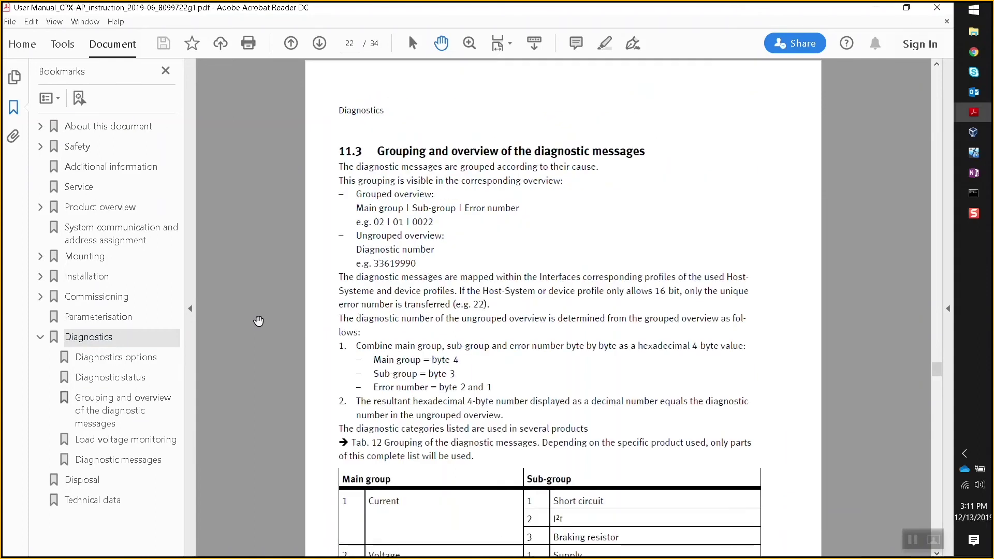
scroll(259, 321, down, 5)
scroll(258, 321, down, 15)
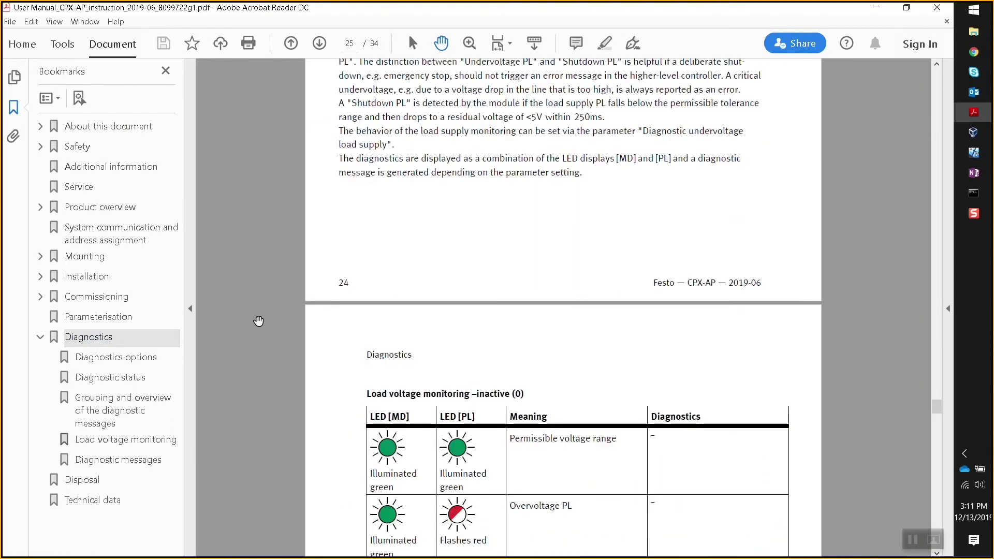
scroll(258, 321, down, 7)
scroll(261, 322, up, 2)
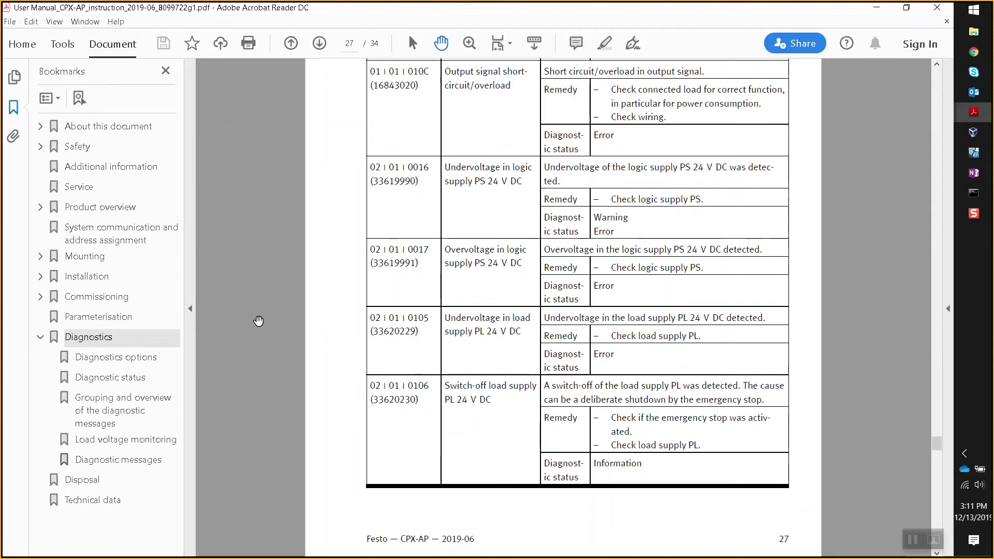
scroll(262, 323, up, 2)
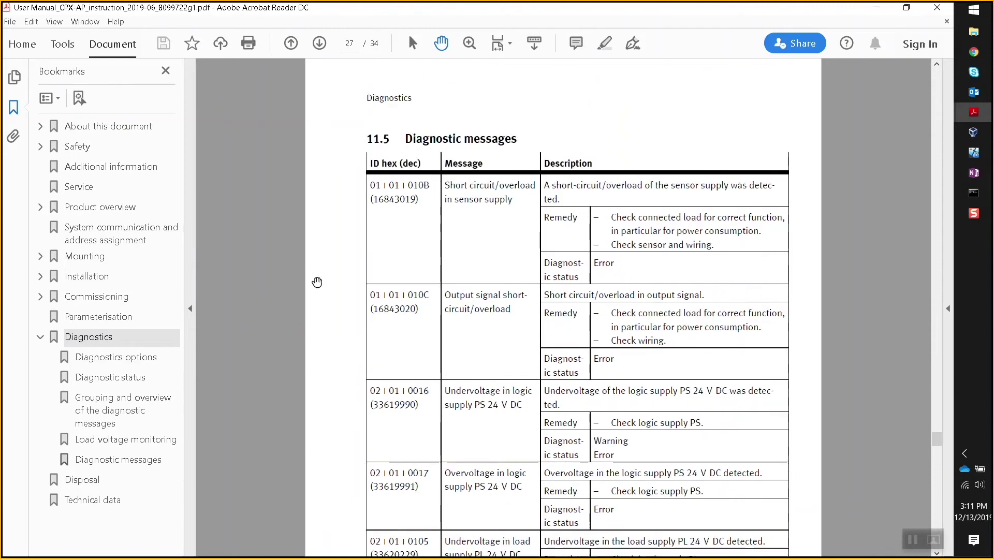
scroll(322, 279, down, 1)
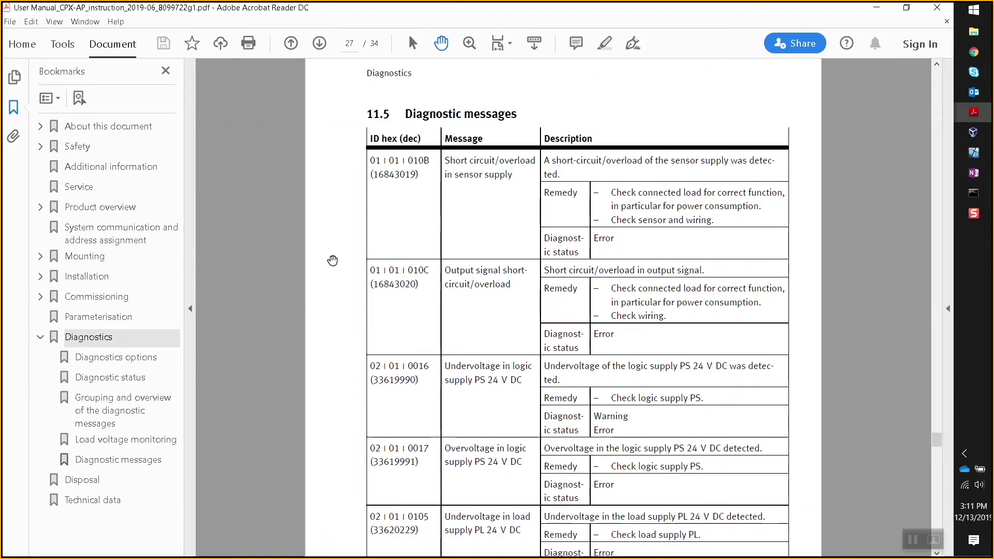
Read entry 08 | 01 | 0127, Communication to AP module interrupted, on page 29, then return to Logix Designer.
click(974, 152)
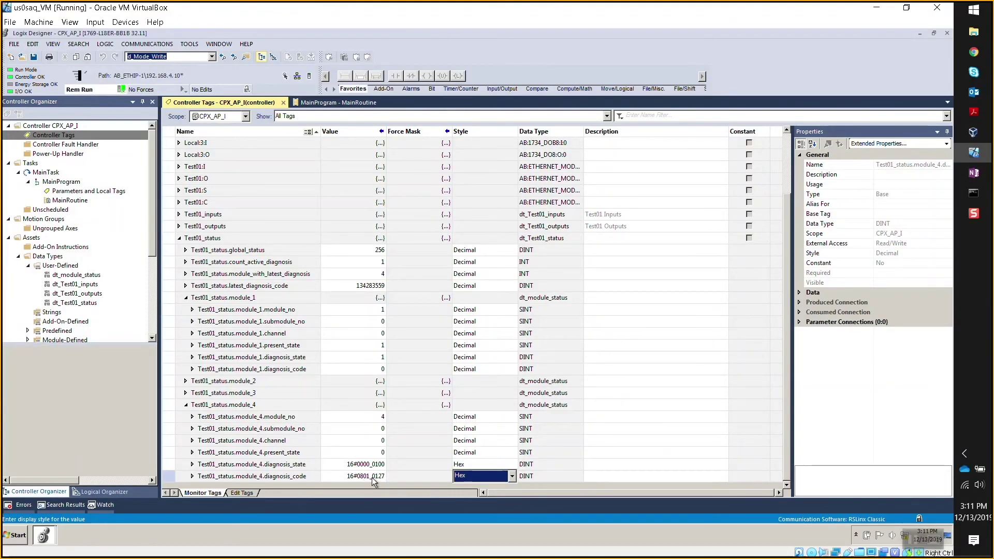
click(876, 9)
scroll(361, 191, down, 1)
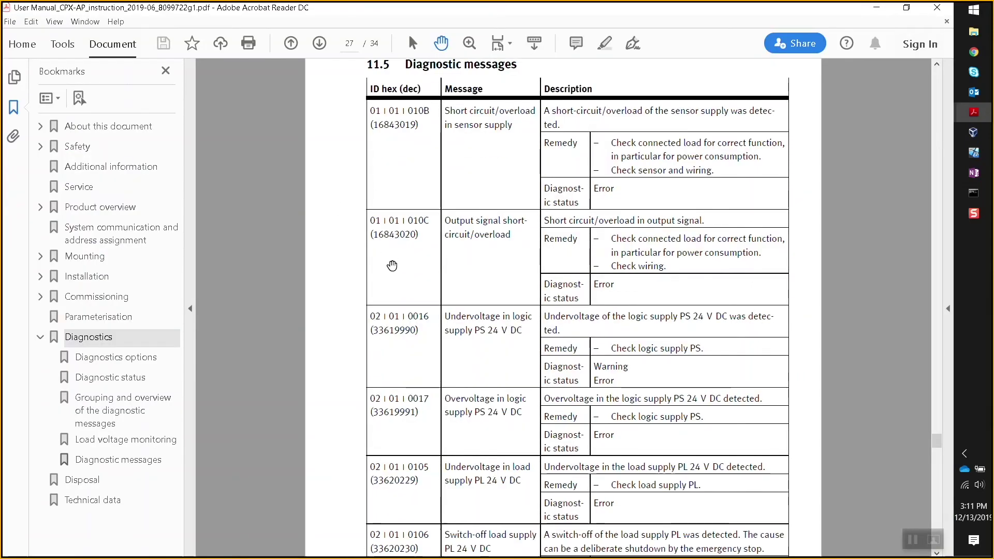
scroll(391, 266, down, 15)
scroll(408, 343, down, 10)
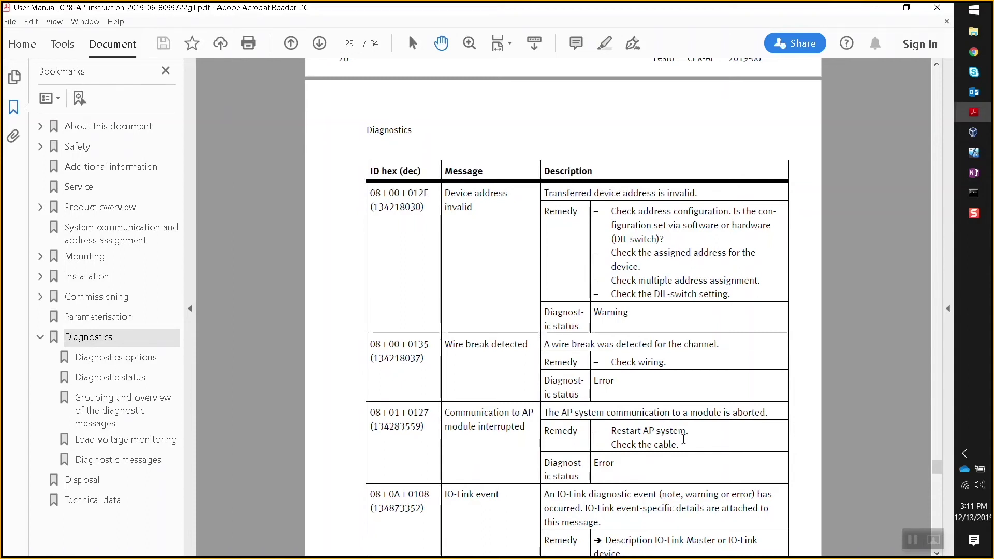
scroll(683, 439, down, 1)
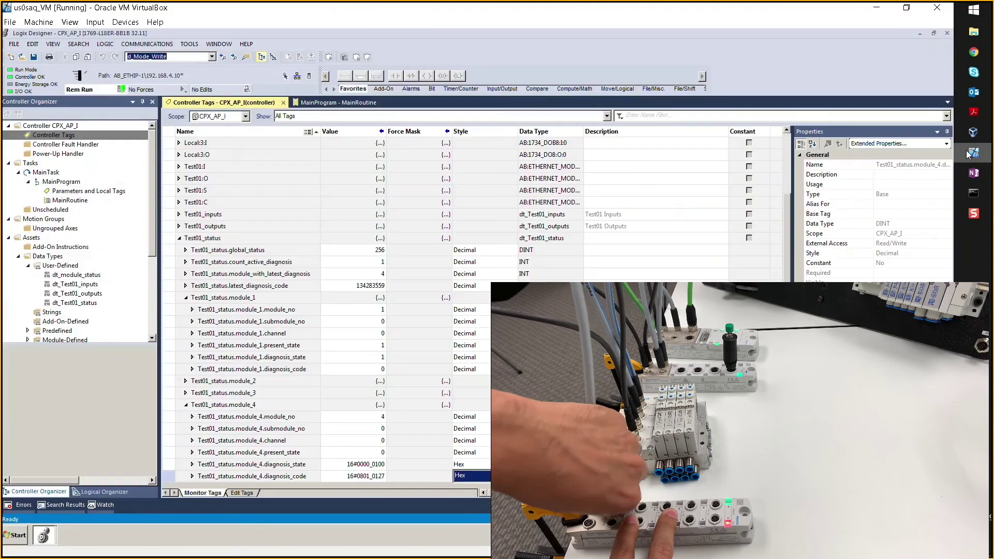
click(968, 154)
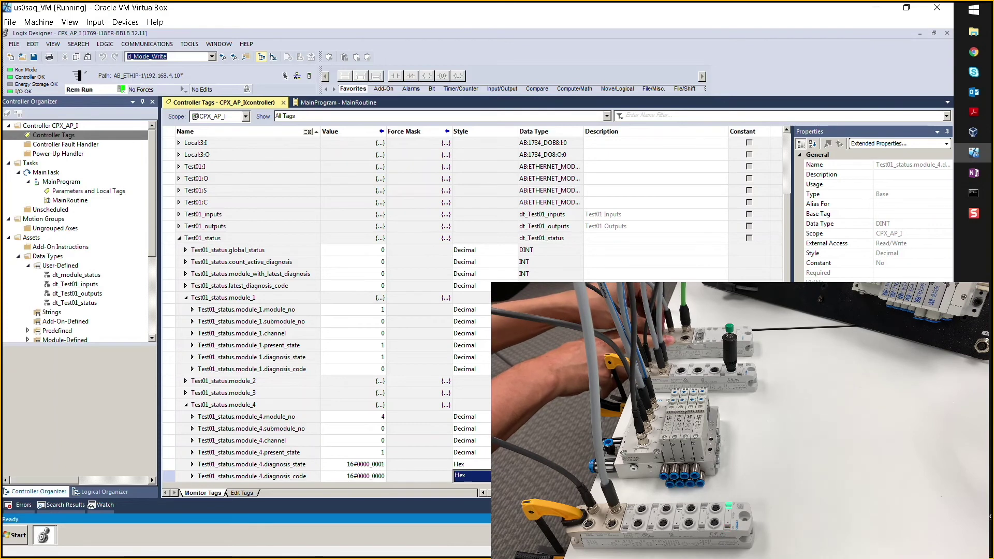
Select the module_4 status structure to watch its diagnosis code, then bring the CPX-AP user manual forward.
click(656, 428)
click(656, 404)
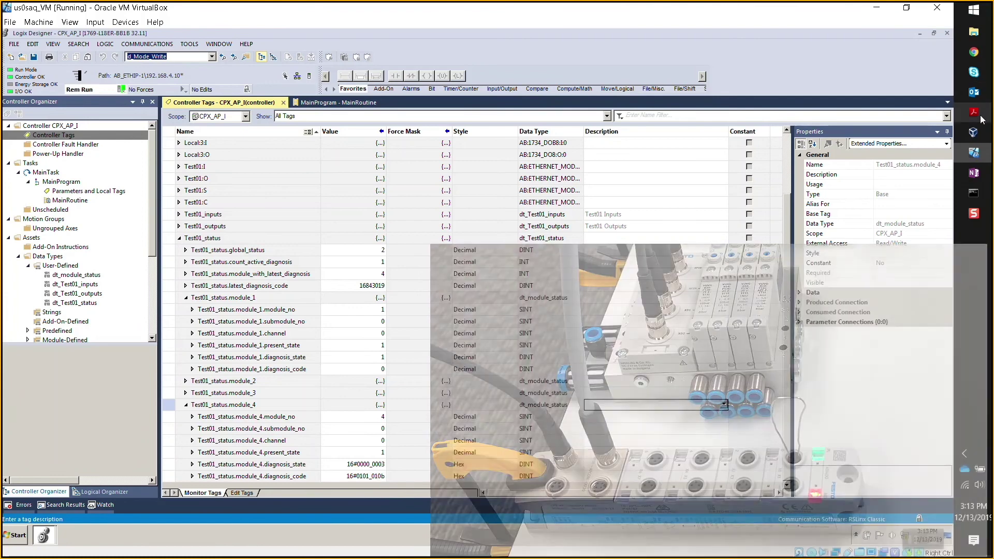
mouse_move(973, 111)
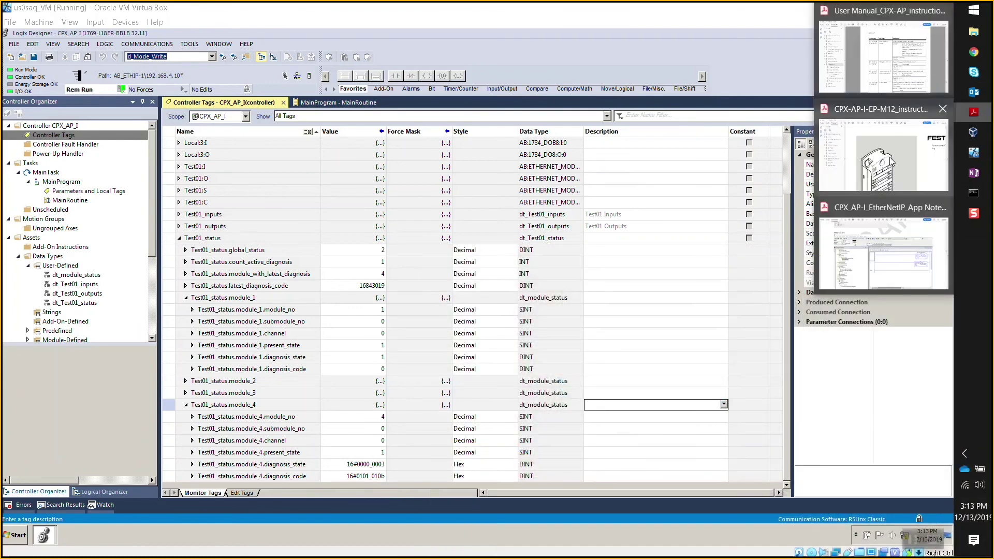
click(916, 58)
Scroll up to entry 01 | 01 | 010B, Short circuit/overload in sensor supply, then minimize Acrobat.
scroll(455, 322, up, 1)
scroll(455, 322, up, 10)
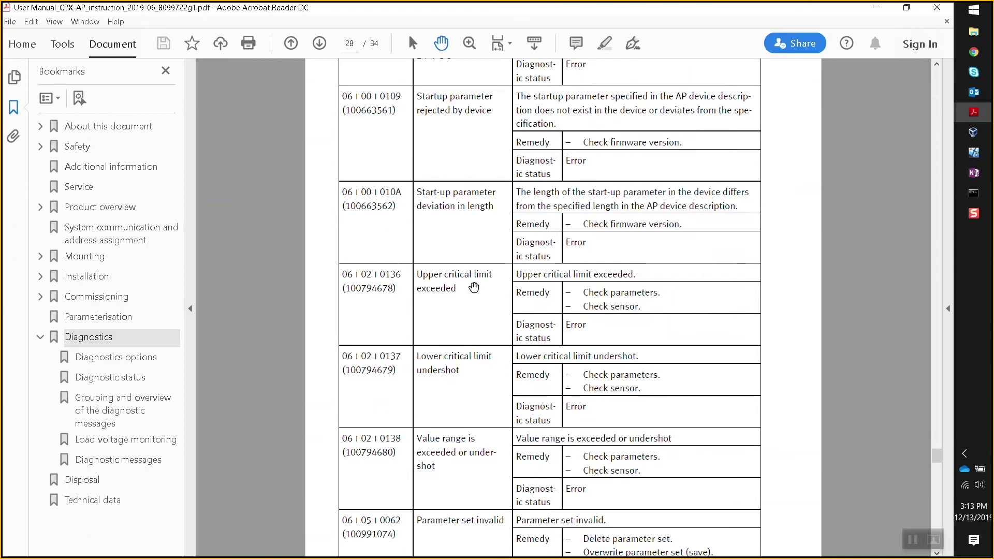
scroll(414, 230, up, 20)
scroll(411, 240, up, 7)
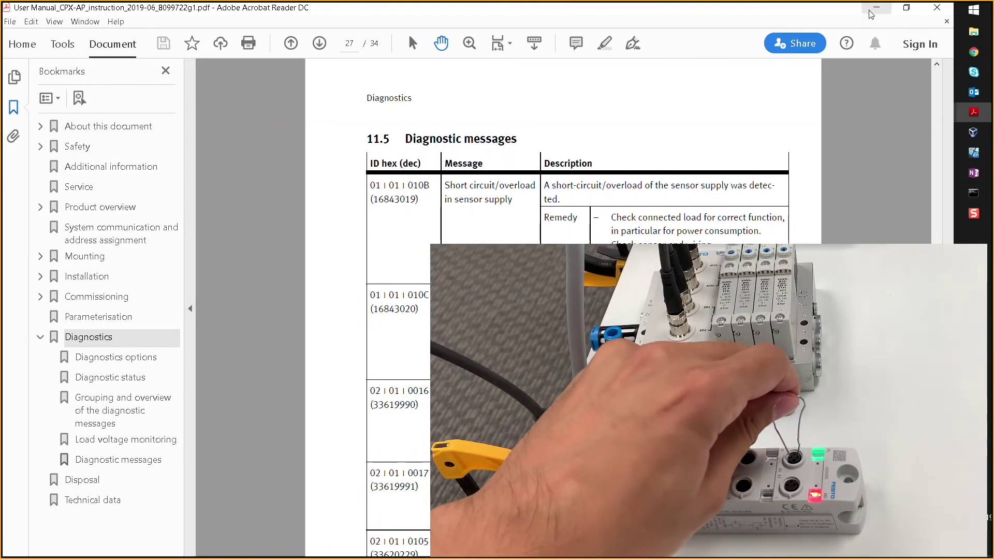
click(875, 8)
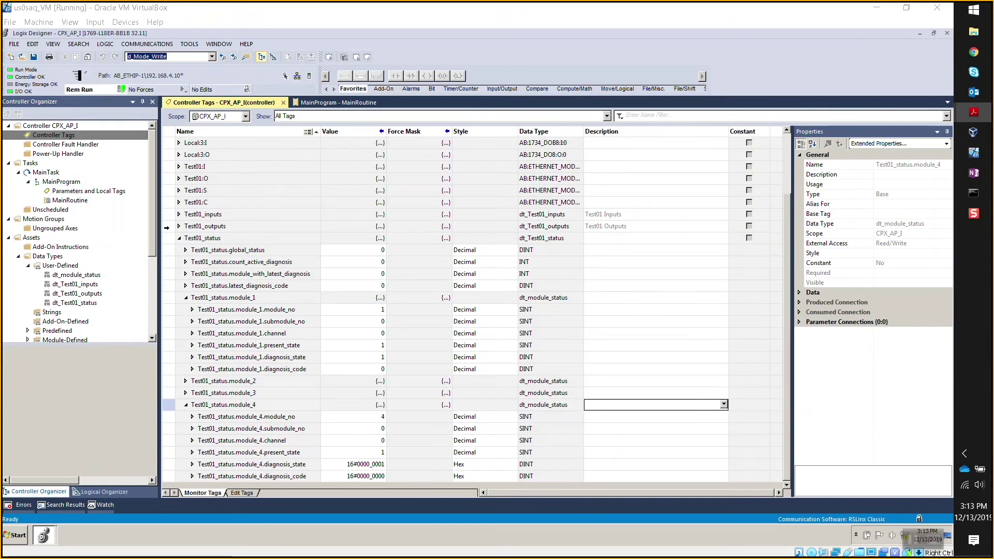
Re-expand Test01_status and the module 3 and 4 Test01_outputs channels, then switch to the AP-I-EP web page.
click(181, 240)
click(180, 238)
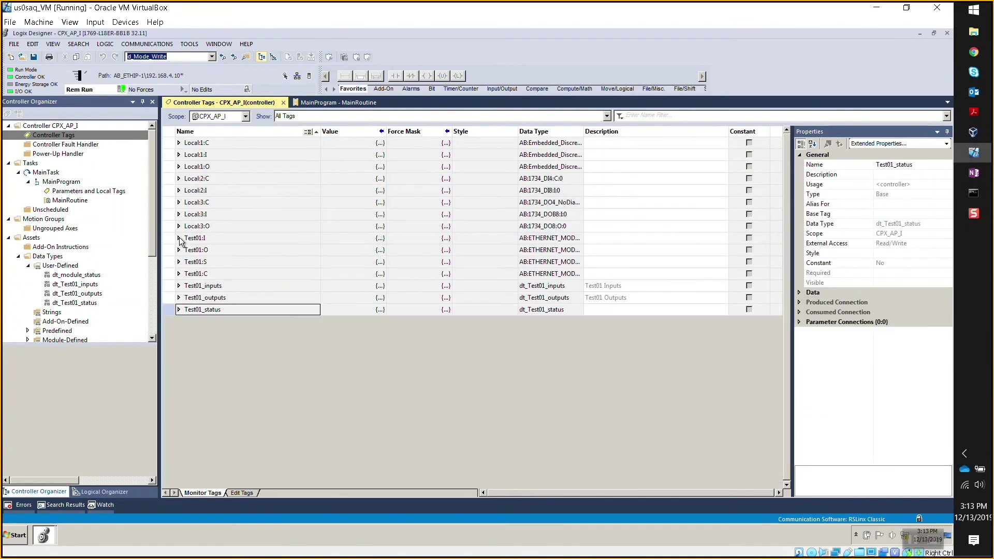
click(179, 310)
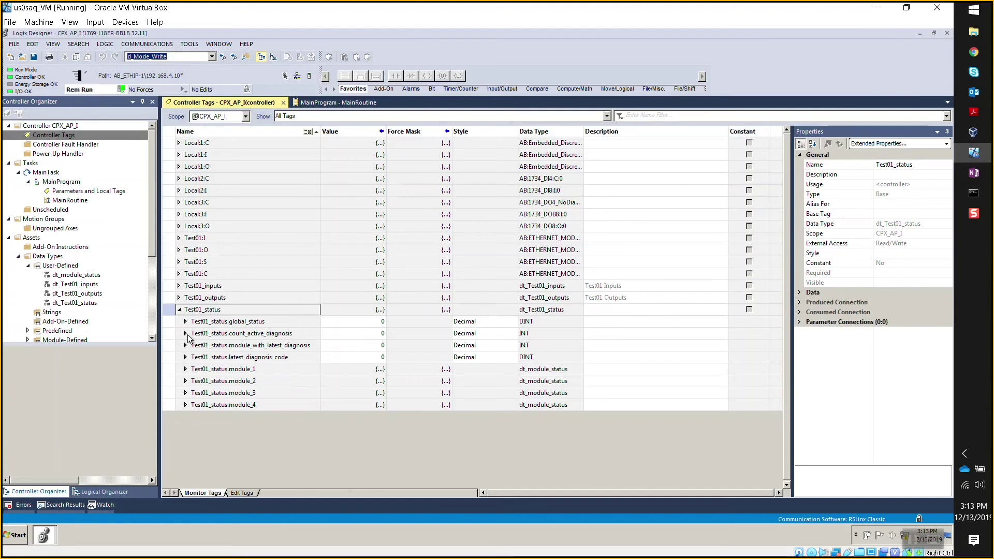
click(179, 297)
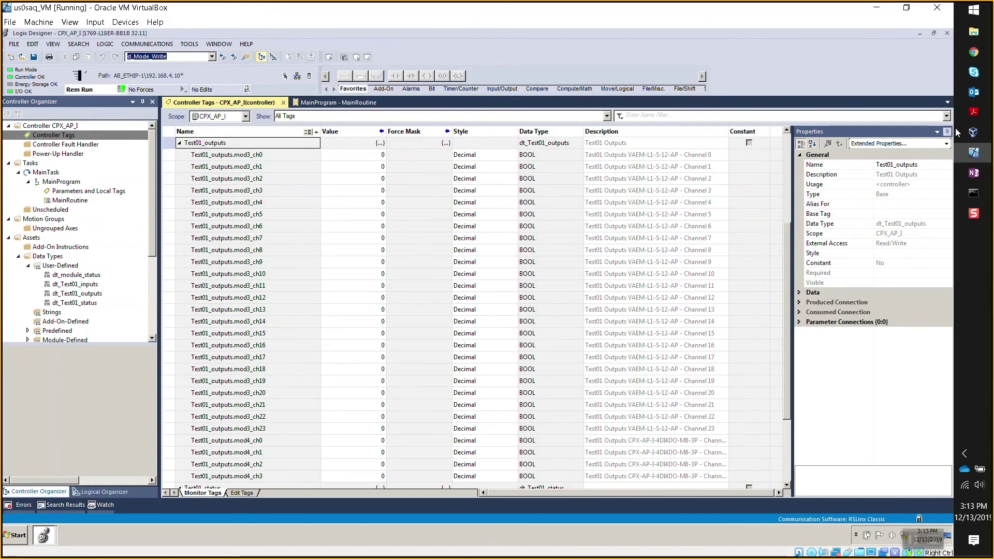
click(974, 51)
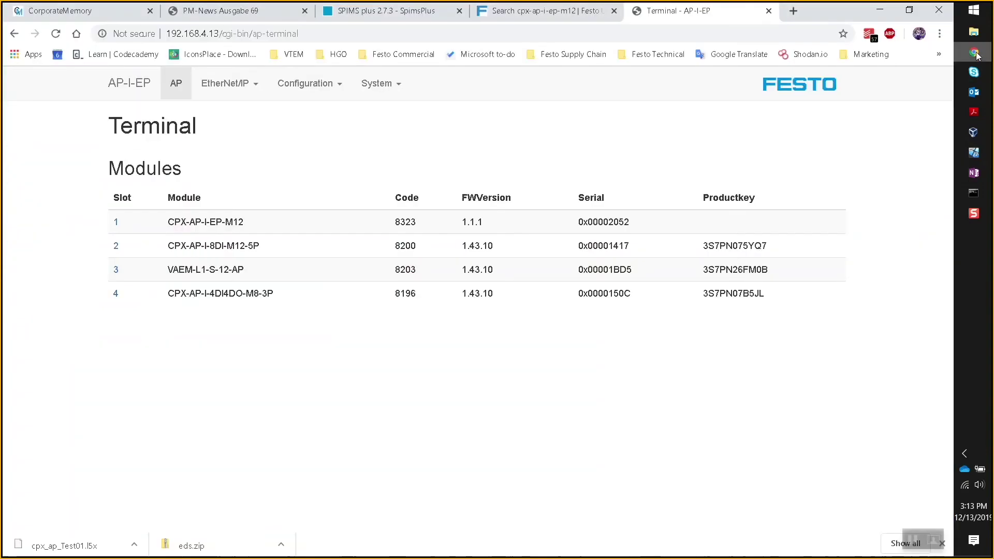
Expand the slot 3 VAEM-L1-S-12-AP parameters on the web page, confirming fail-state Hold last state.
click(257, 84)
click(259, 84)
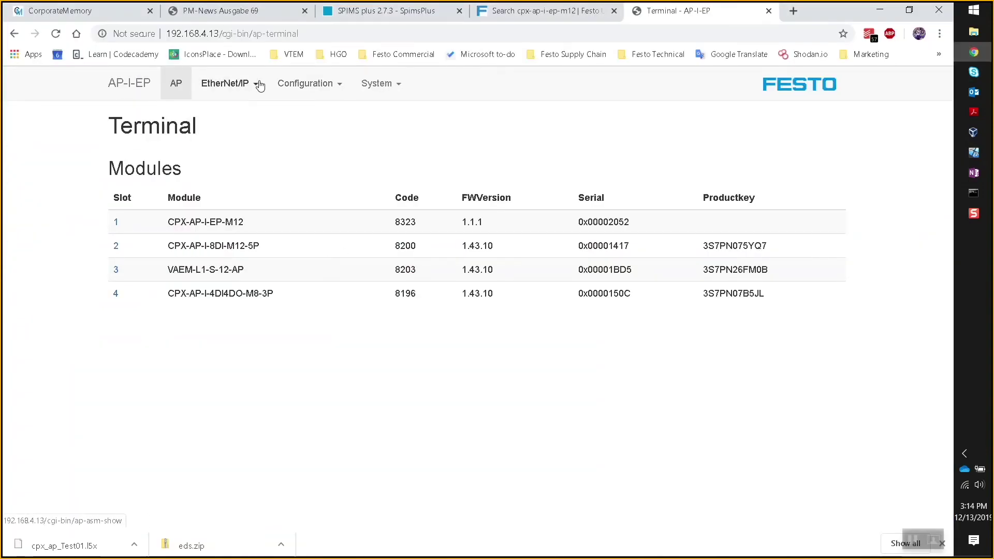
click(318, 86)
click(252, 83)
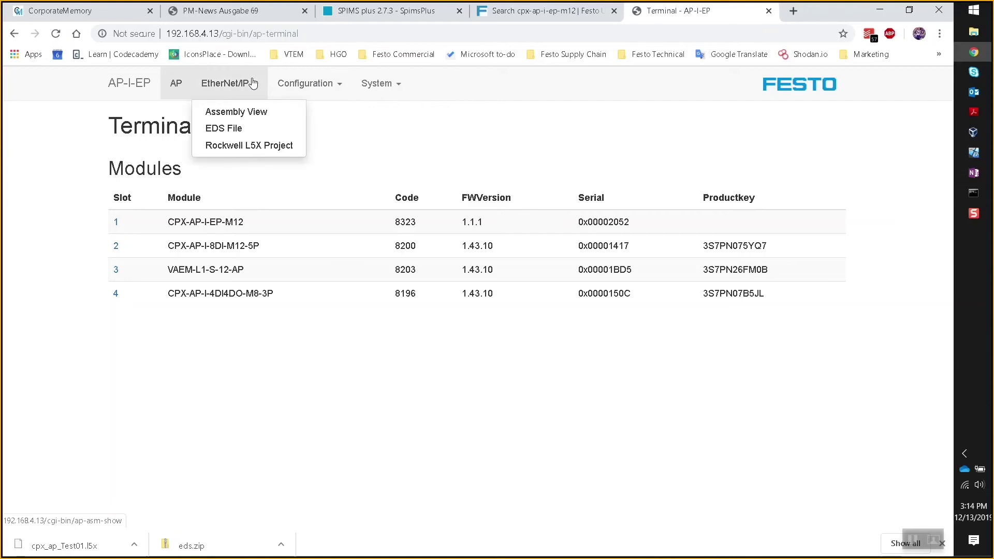
click(326, 216)
click(117, 269)
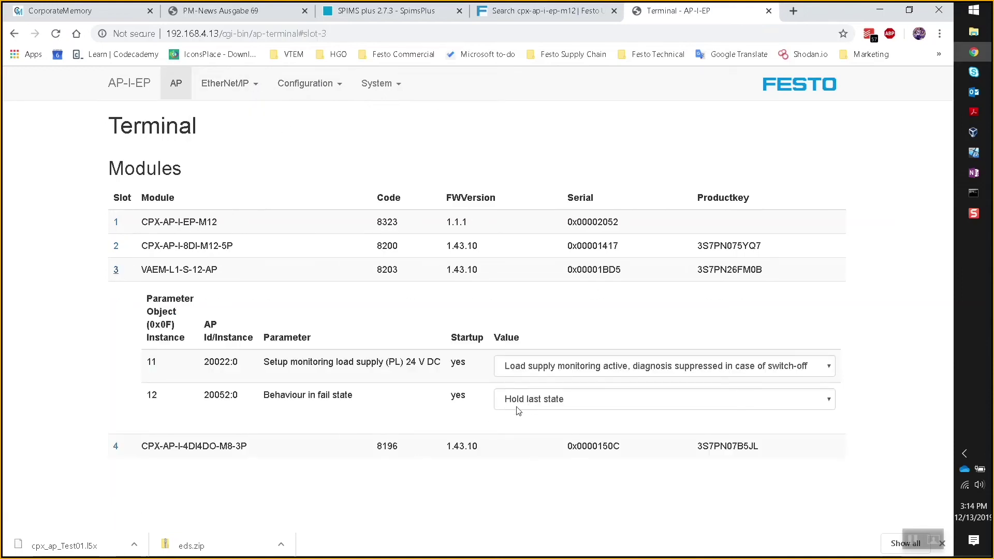
click(979, 155)
Enter 1 as the value of Test01_outputs.mod3_ch0 and mod3_ch2 in the online tag list.
click(375, 155)
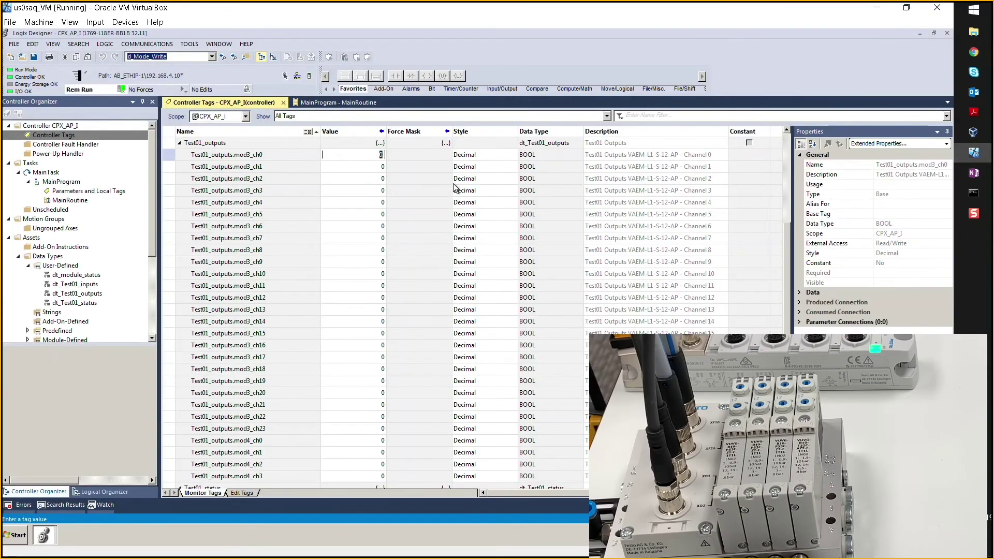
text(1)
key(Return)
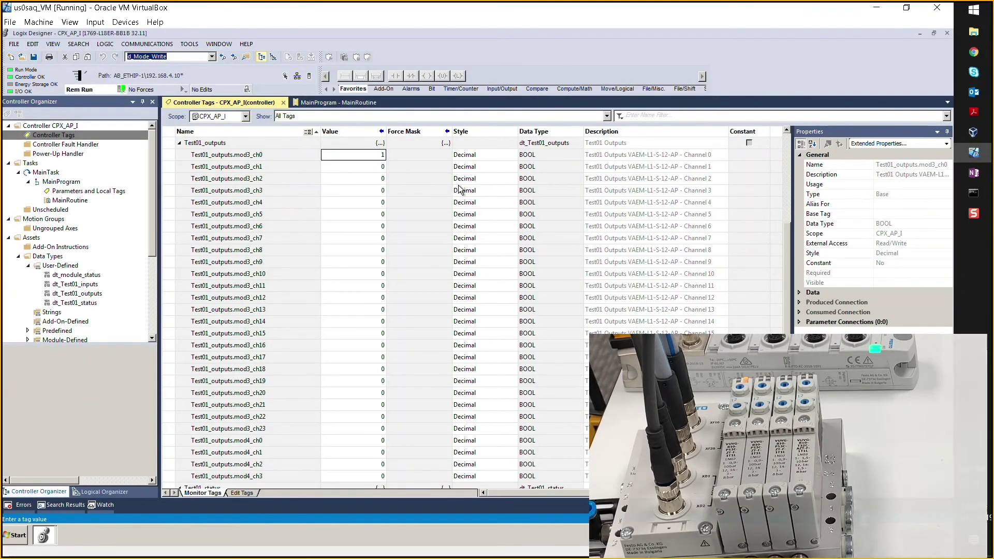
key(Down)
key(Down)
text(1)
key(Return)
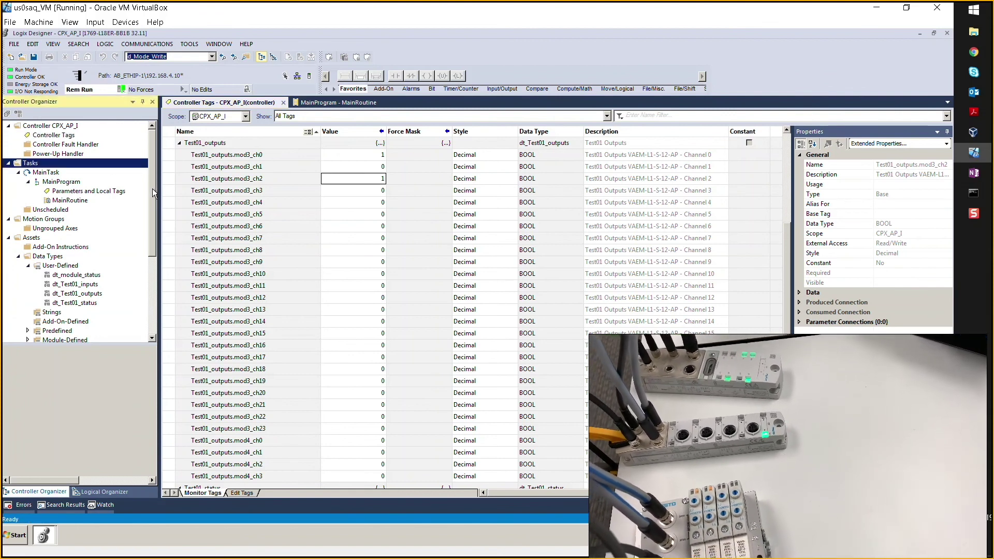
scroll(153, 172, down, 5)
click(70, 331)
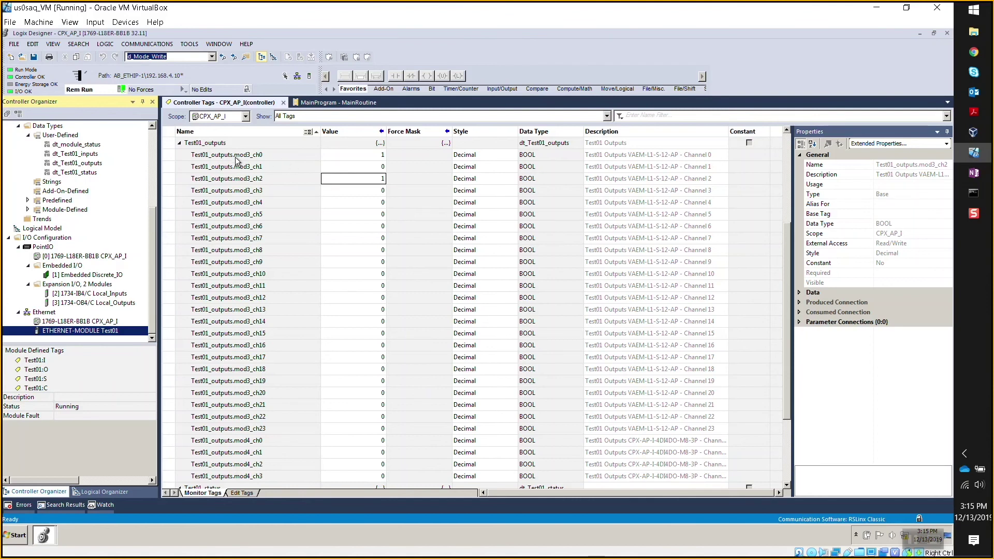
Collapse Test01_outputs and Test01_status, then expand Test01:C and its Data array.
click(179, 142)
click(179, 309)
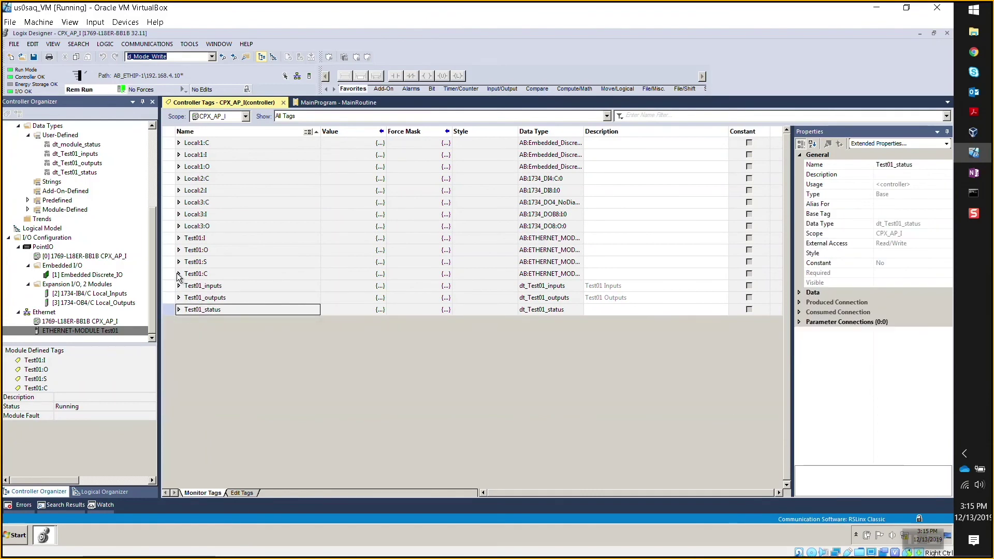
click(179, 273)
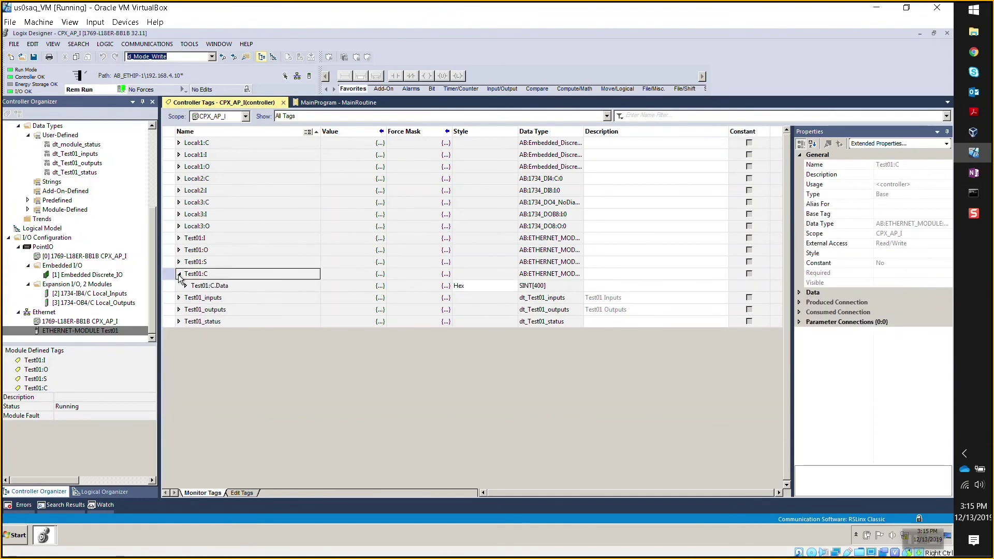
click(186, 286)
click(186, 286)
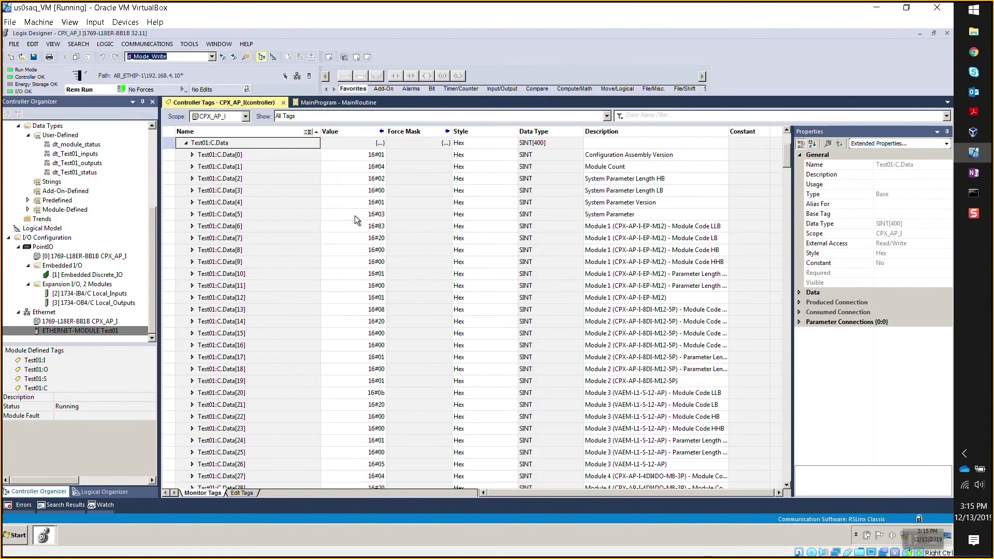
scroll(265, 209, up, 1)
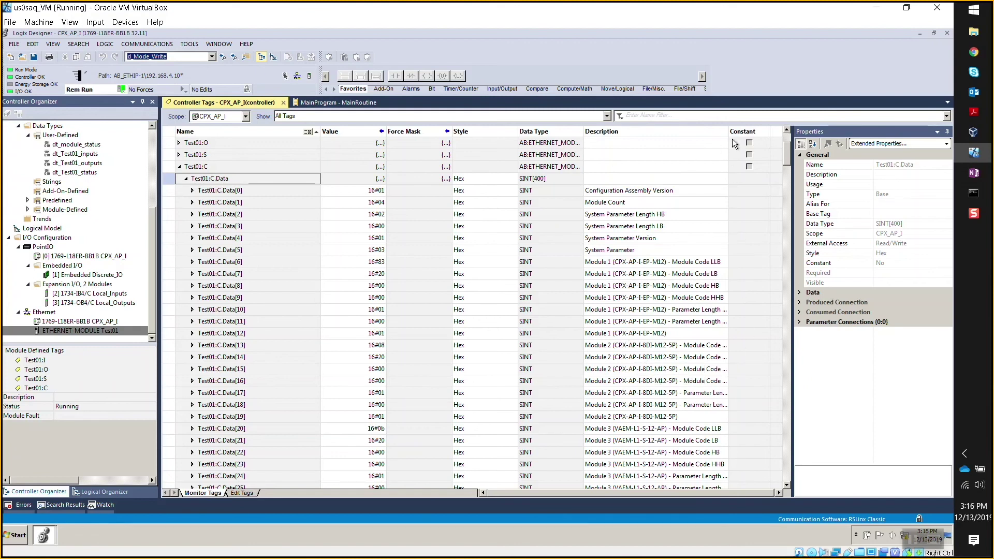
Widen the Description column to read each configuration byte's module code and parameter-length description.
drag(729, 131, 770, 133)
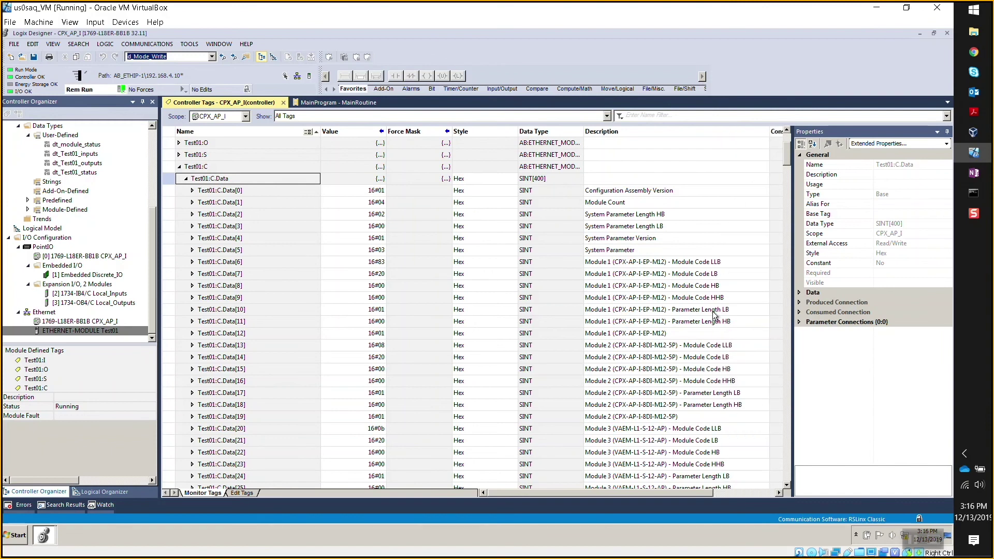
scroll(744, 403, down, 2)
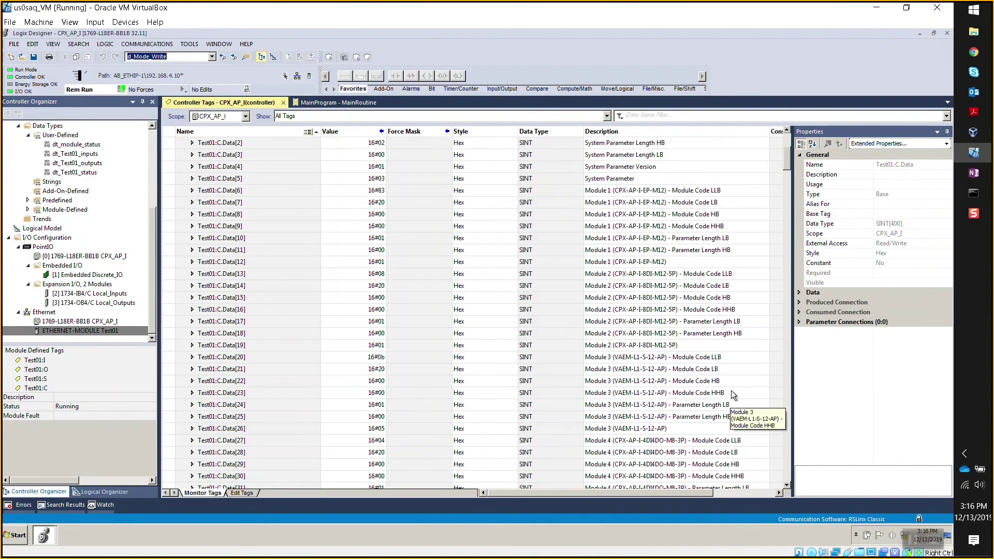
scroll(746, 403, down, 2)
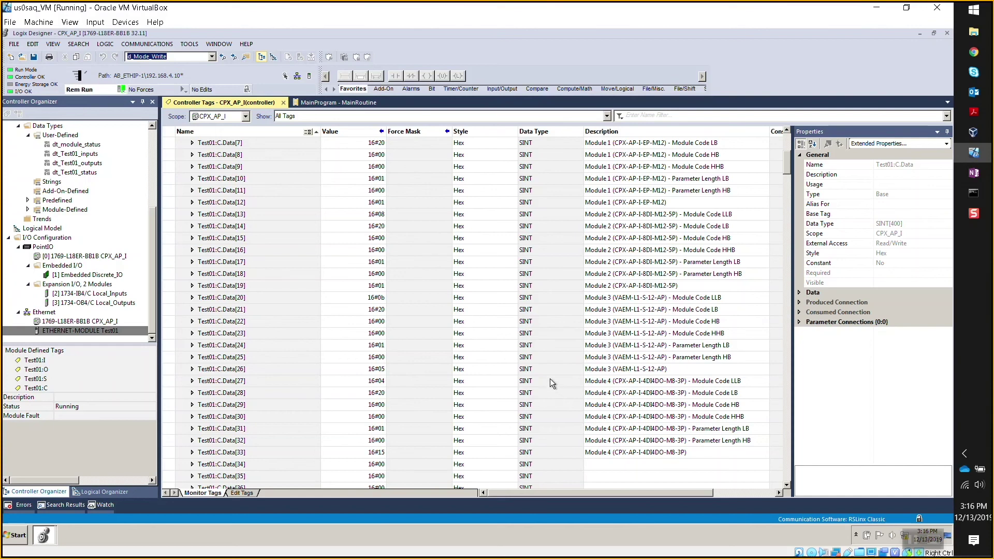
scroll(551, 381, up, 2)
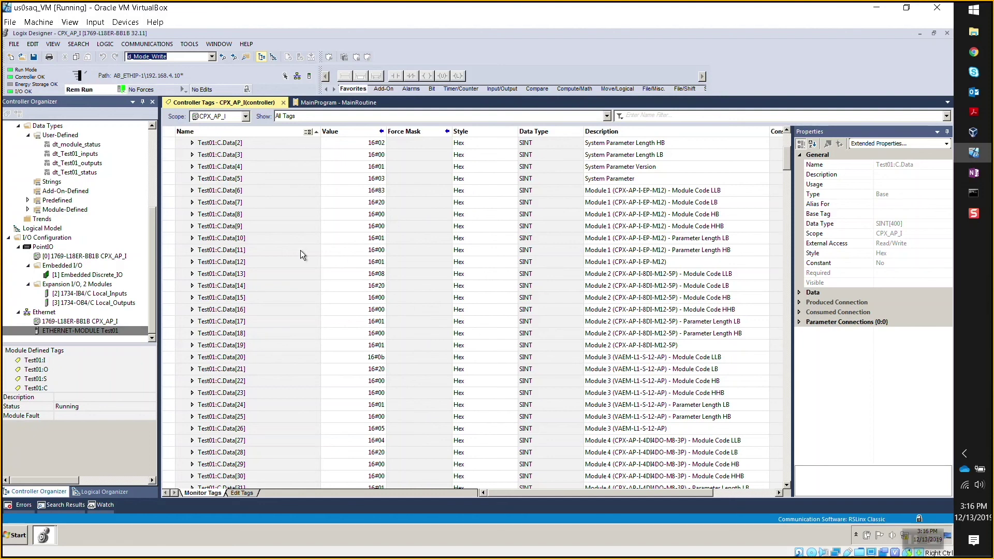
scroll(300, 250, up, 2)
Collapse Test01:C, inspect the twelve Test01_inputs BOOL bits, then collapse Test01_inputs again.
click(180, 167)
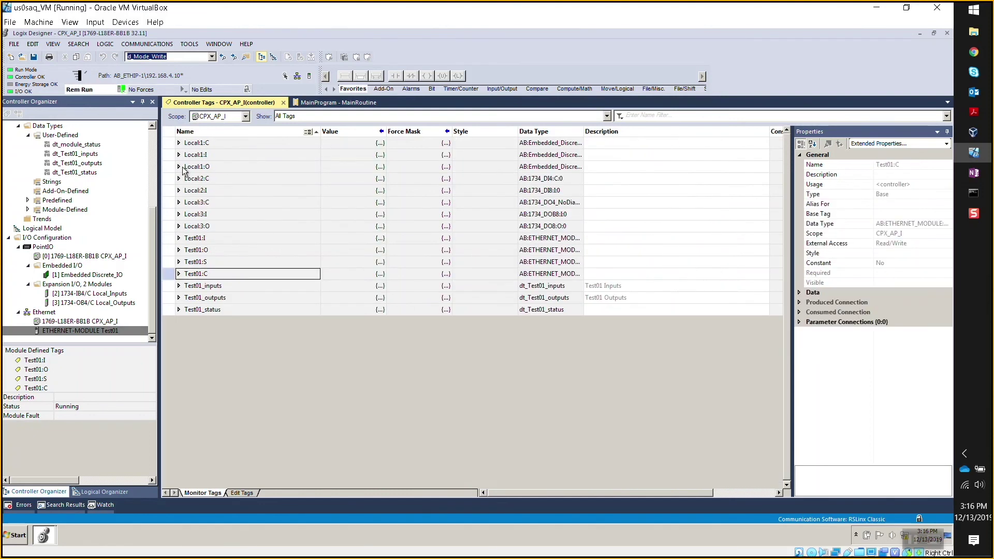
click(179, 286)
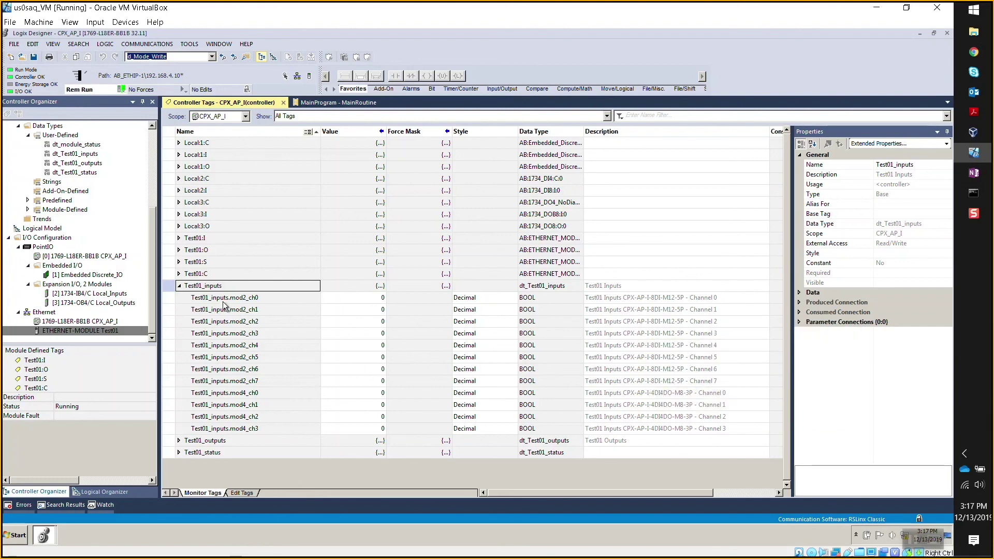
click(179, 287)
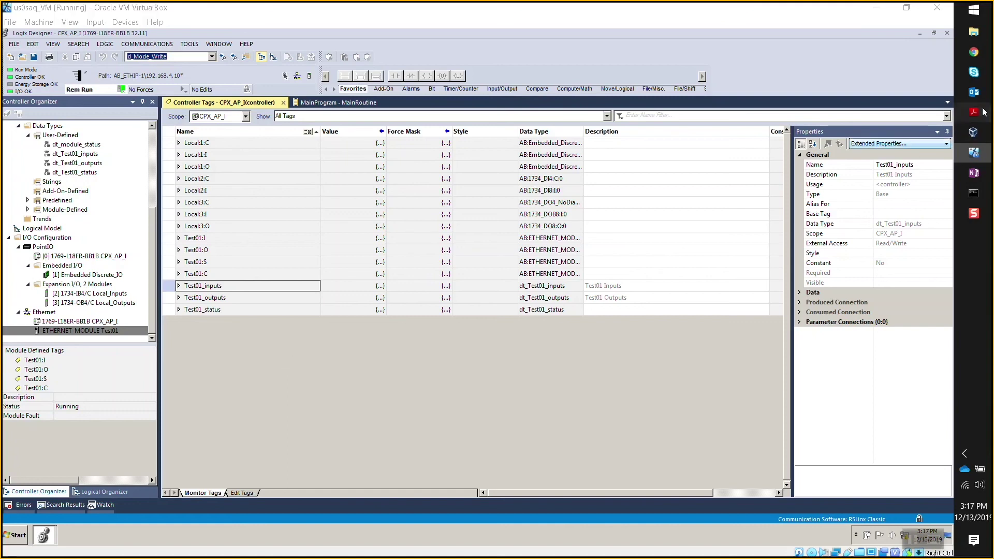
Read the EtherNet/IP App Note from section 4.2.3 to the page 20 Information screenshot, then minimise Acrobat.
mouse_move(973, 112)
click(905, 274)
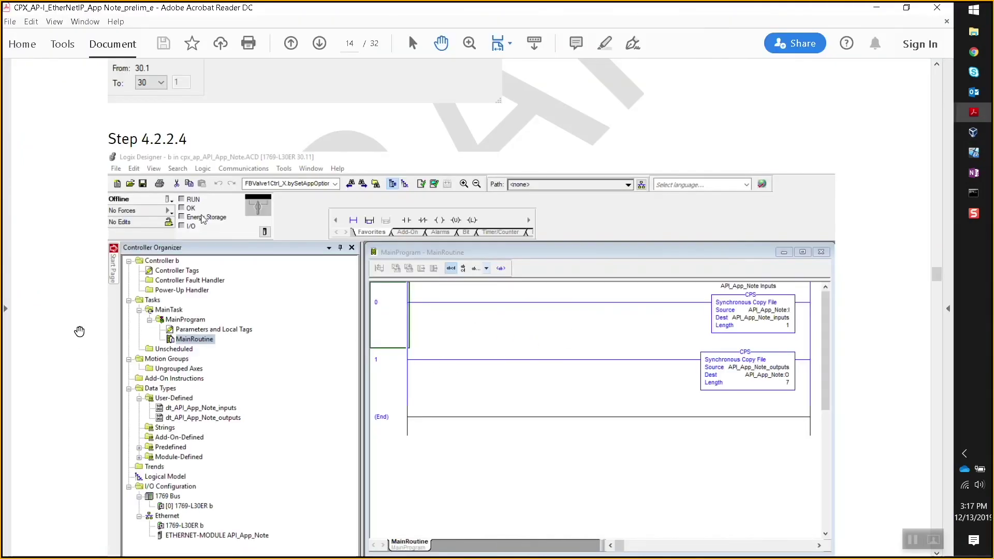
scroll(80, 334, down, 5)
scroll(98, 340, down, 10)
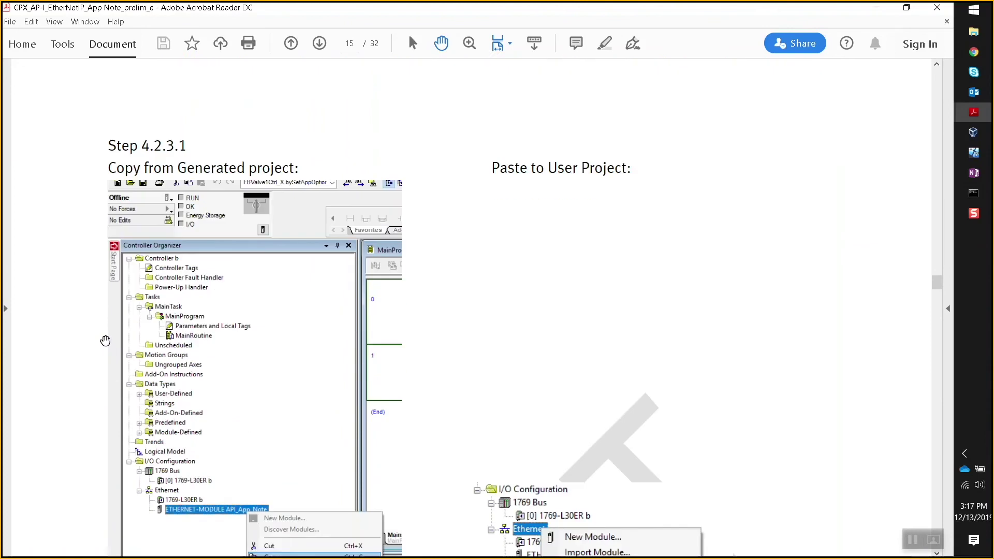
scroll(101, 336, down, 10)
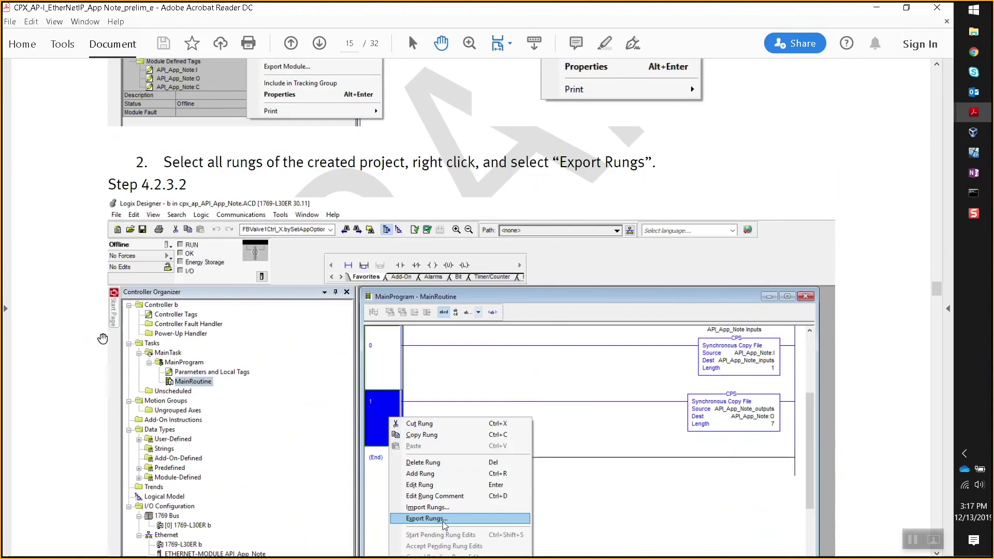
scroll(102, 346, down, 10)
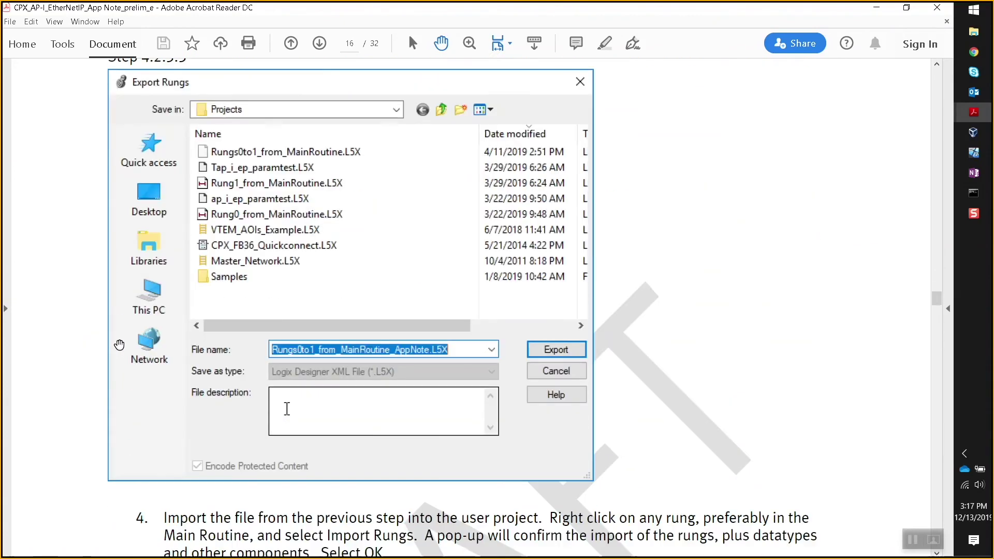
scroll(115, 346, down, 10)
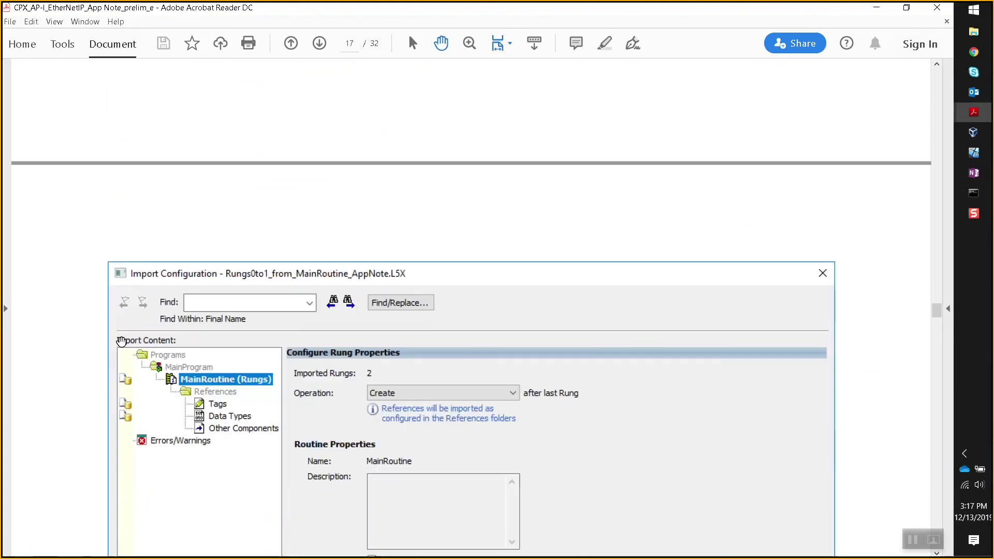
scroll(124, 342, down, 10)
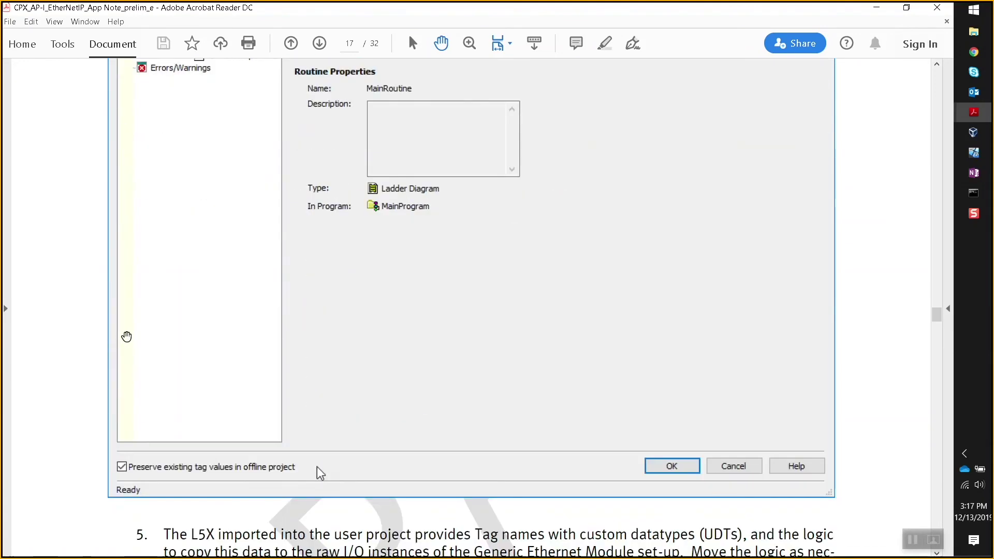
scroll(132, 343, down, 10)
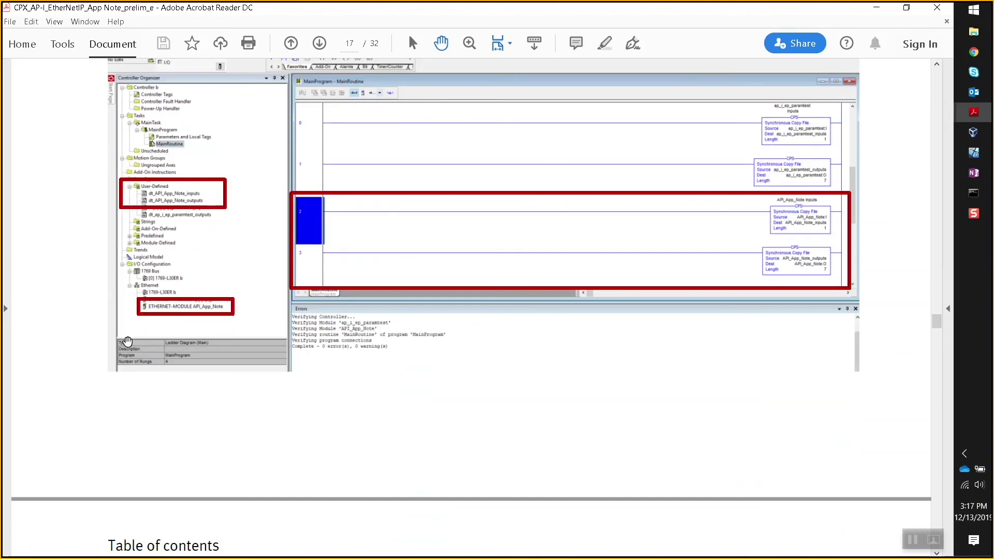
scroll(132, 343, down, 10)
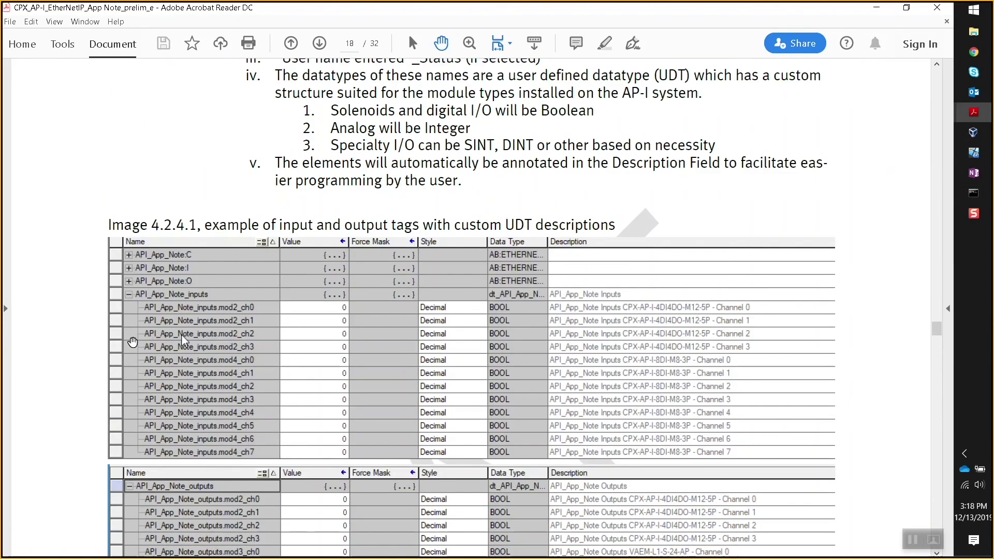
scroll(135, 344, down, 15)
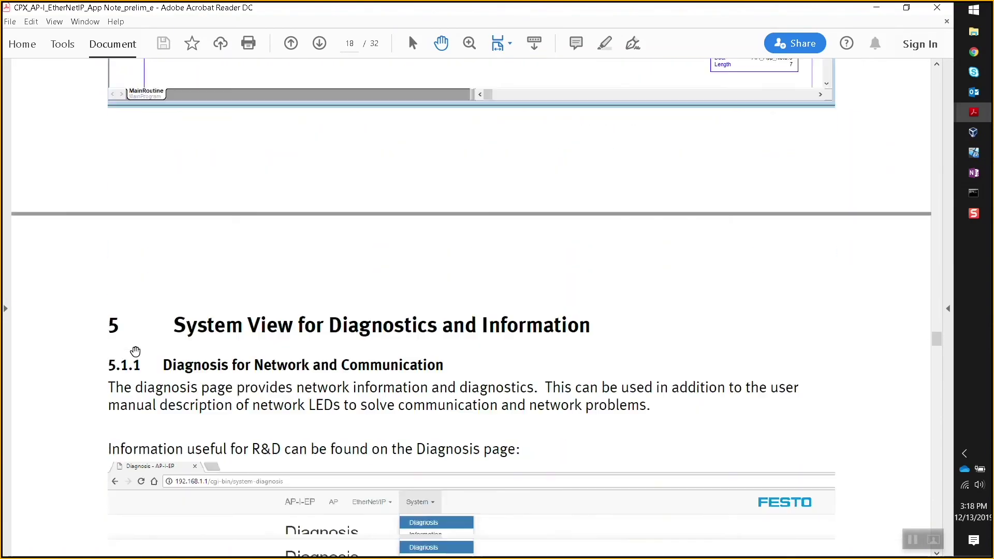
scroll(137, 343, down, 5)
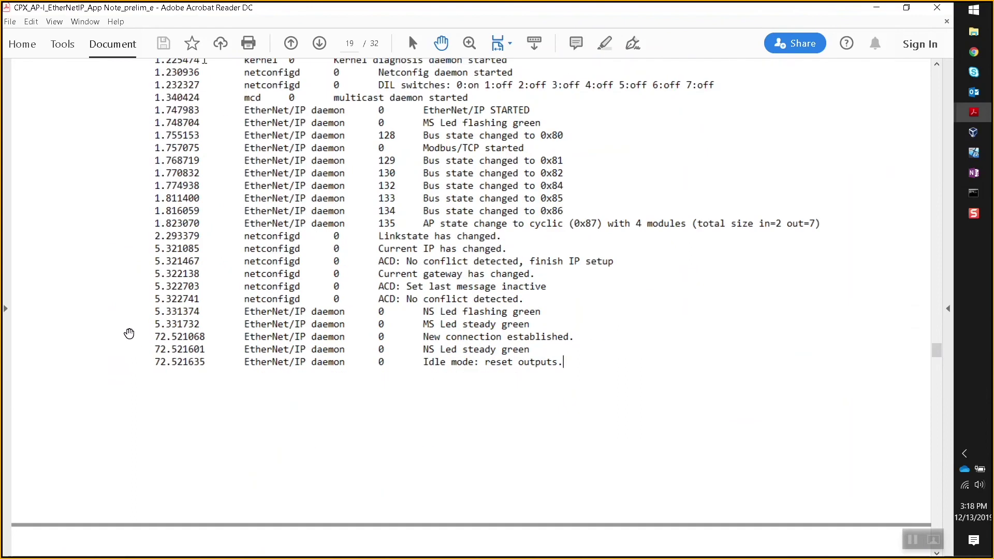
scroll(137, 344, down, 10)
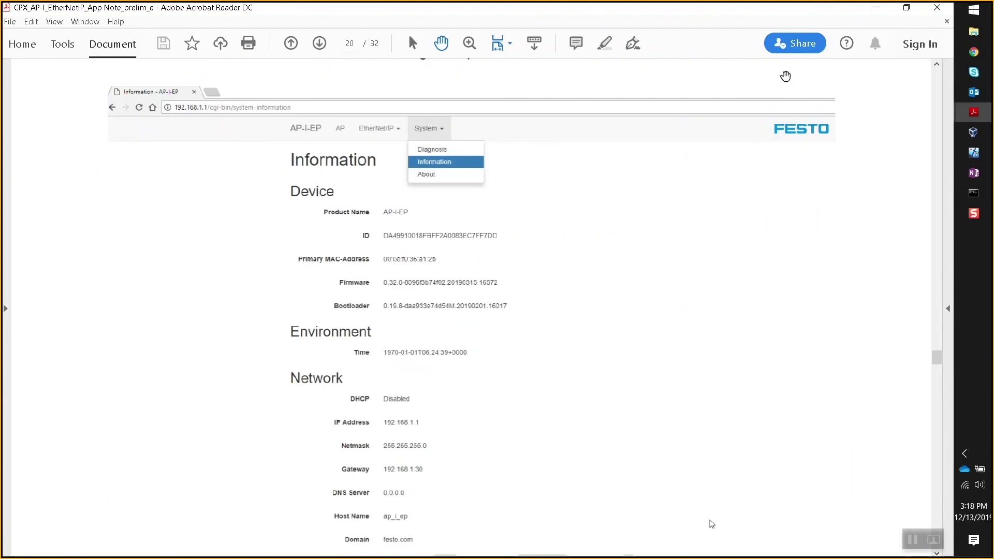
click(876, 7)
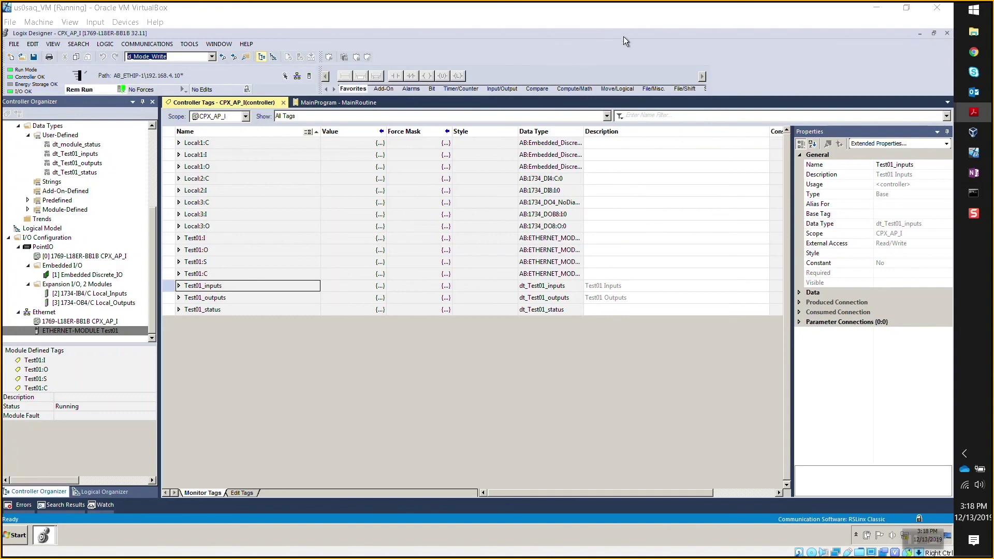
Bring up the CPX-AP-I-EP-M12 instruction manual PDF and scroll down its cover page.
mouse_move(913, 544)
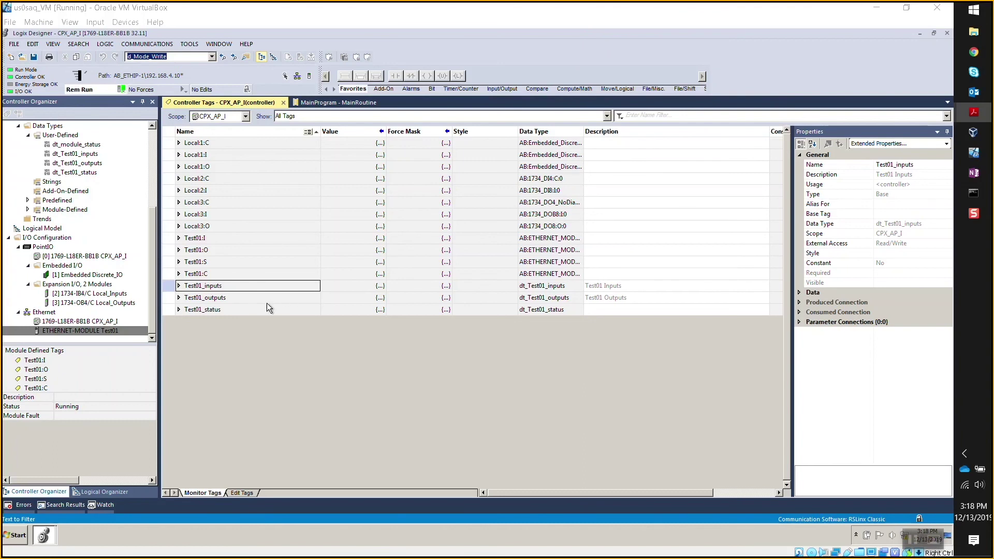
mouse_move(974, 112)
click(885, 161)
scroll(535, 236, down, 5)
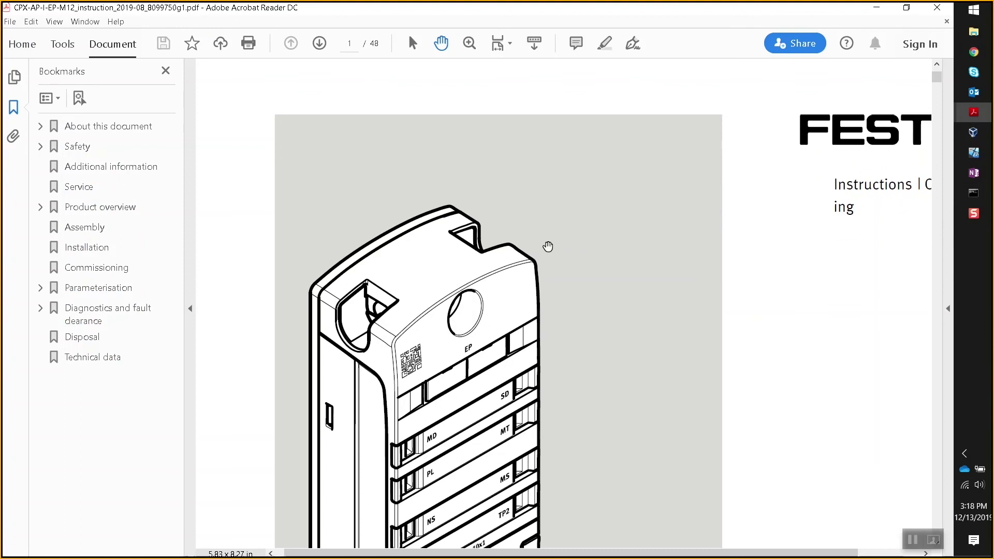